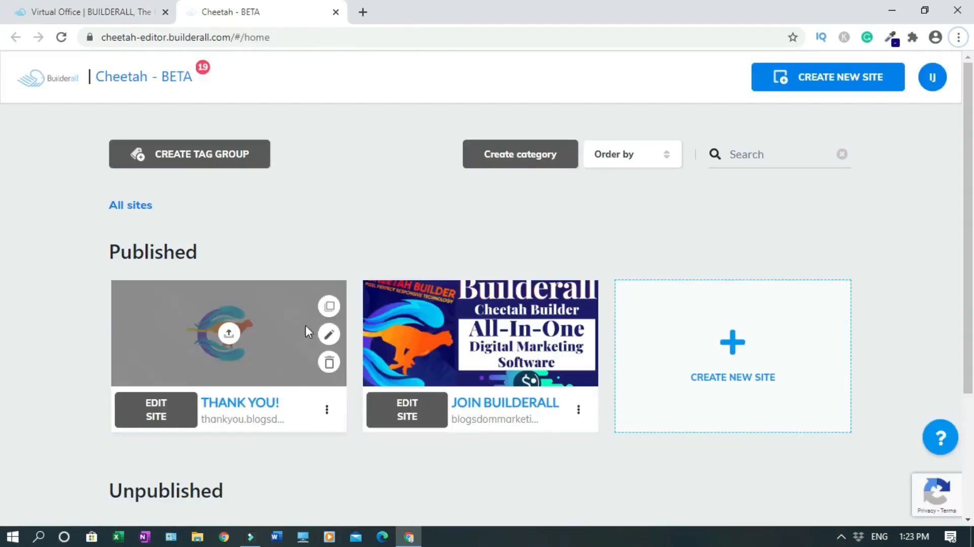
mouse_move(478, 349)
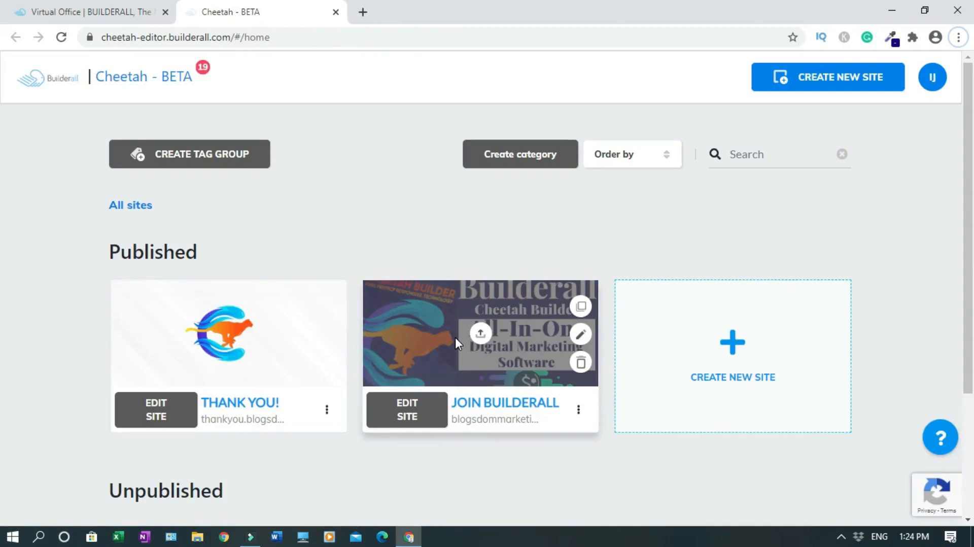
mouse_move(266, 347)
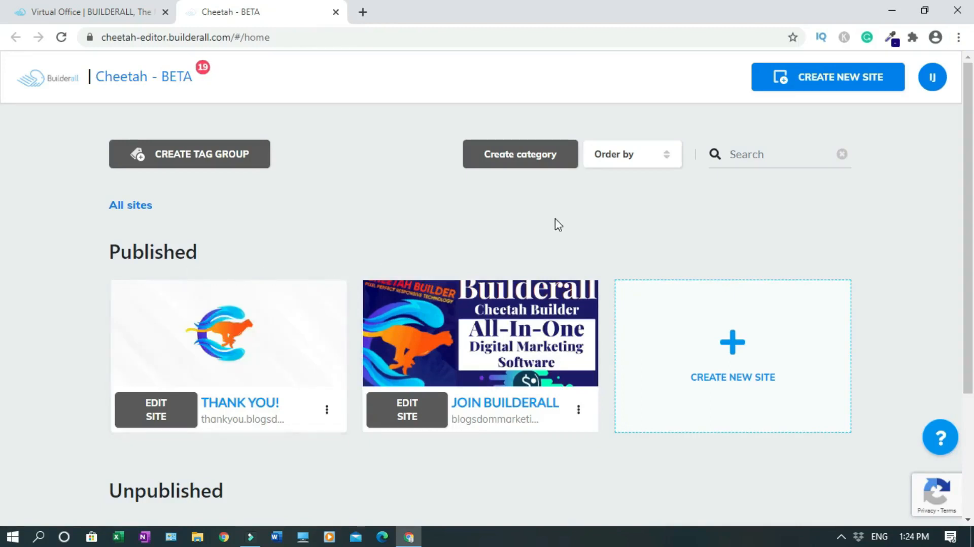
scroll(2, 223, "down", 3)
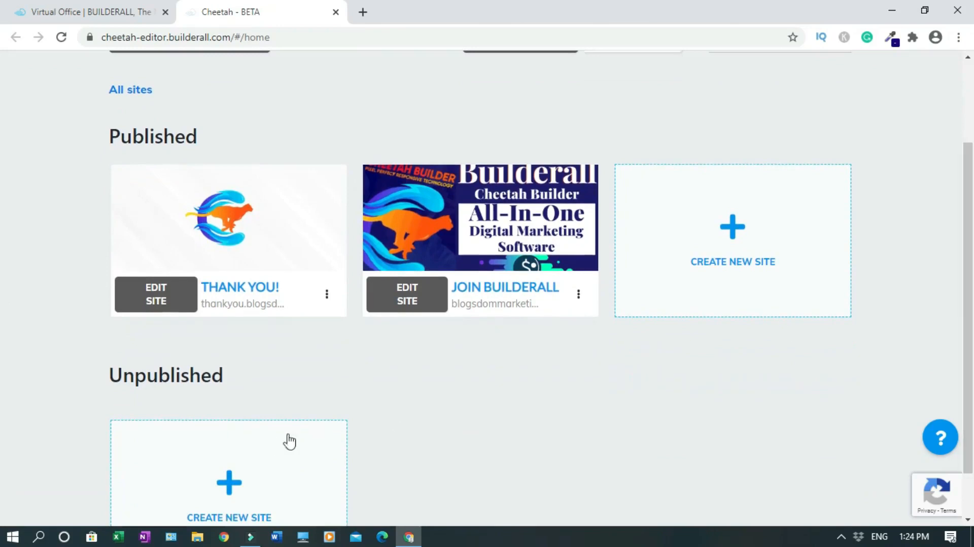
scroll(3, 298, "up", 3)
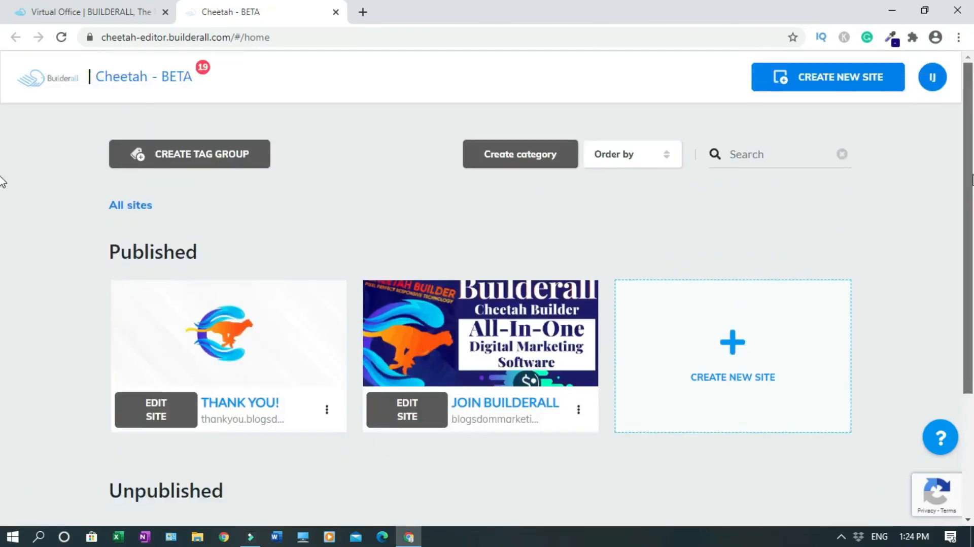
Create a new site from the Blank Template, with "Weight Loss Bait" as both its title and description.
left_click(813, 85)
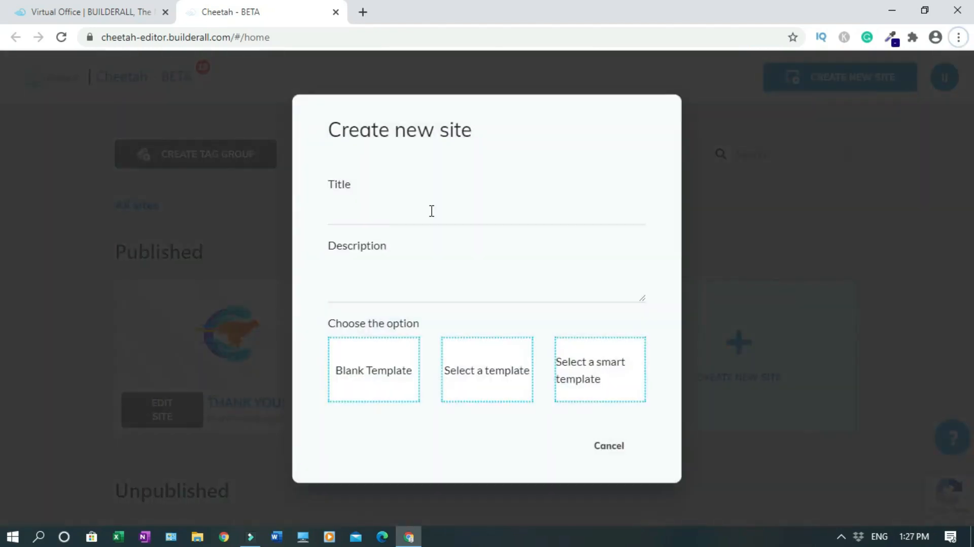
left_click(379, 217)
type("Weight Loss Bait")
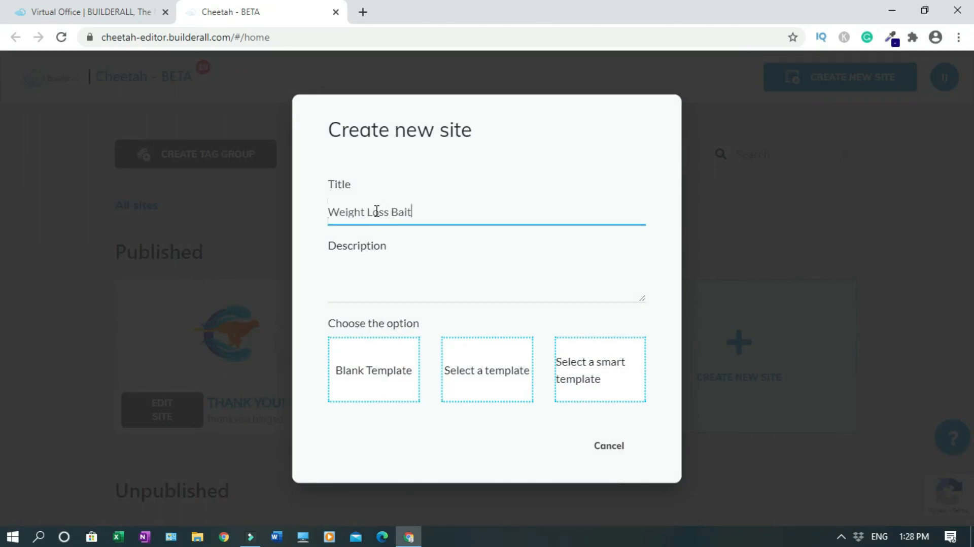
triple_click(377, 211)
key("ctrl+c")
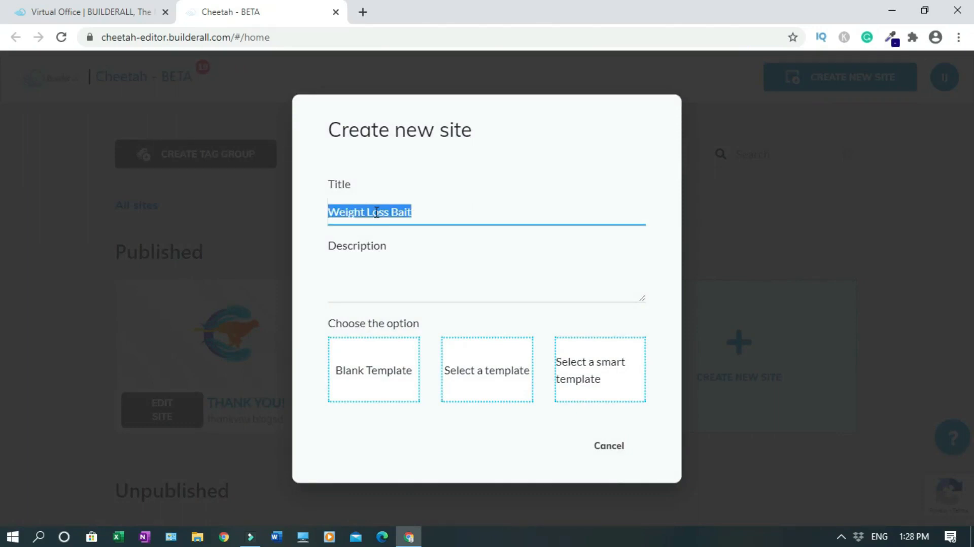
left_click(370, 289)
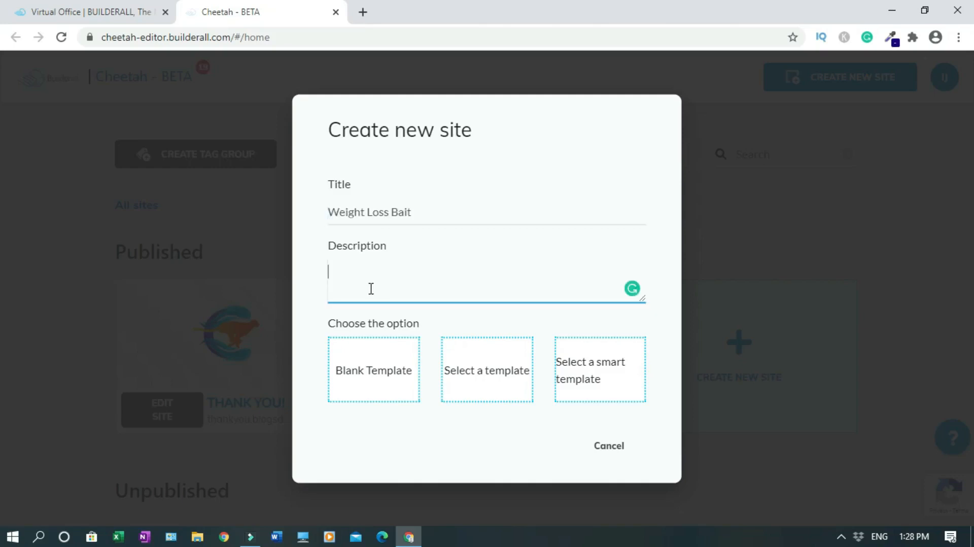
key("ctrl+v")
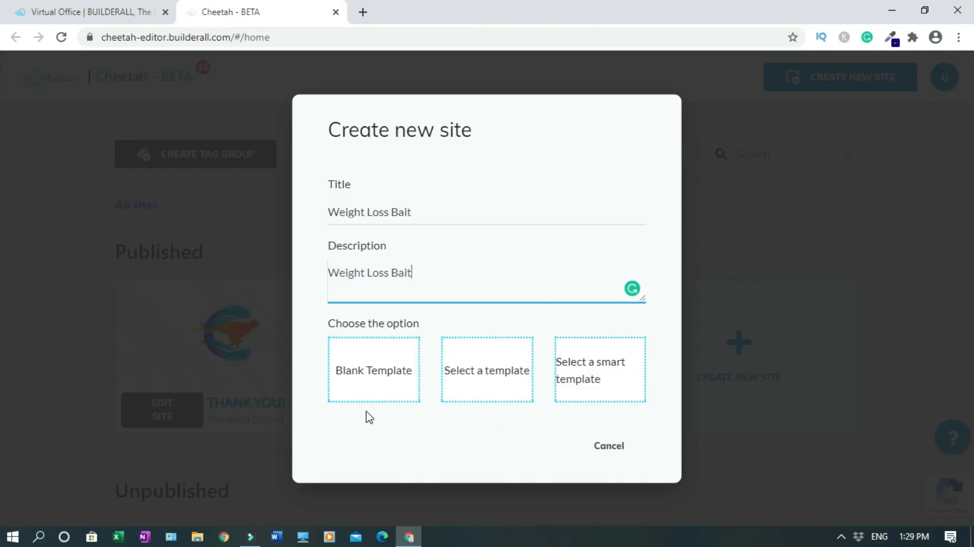
left_click(372, 374)
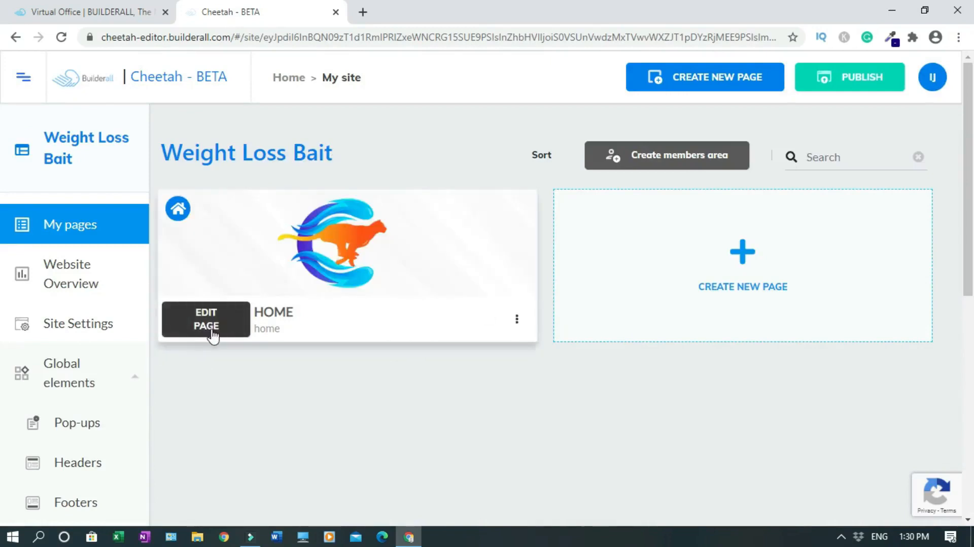
Open the Weight Loss Bait site's Home page for editing.
left_click(518, 321)
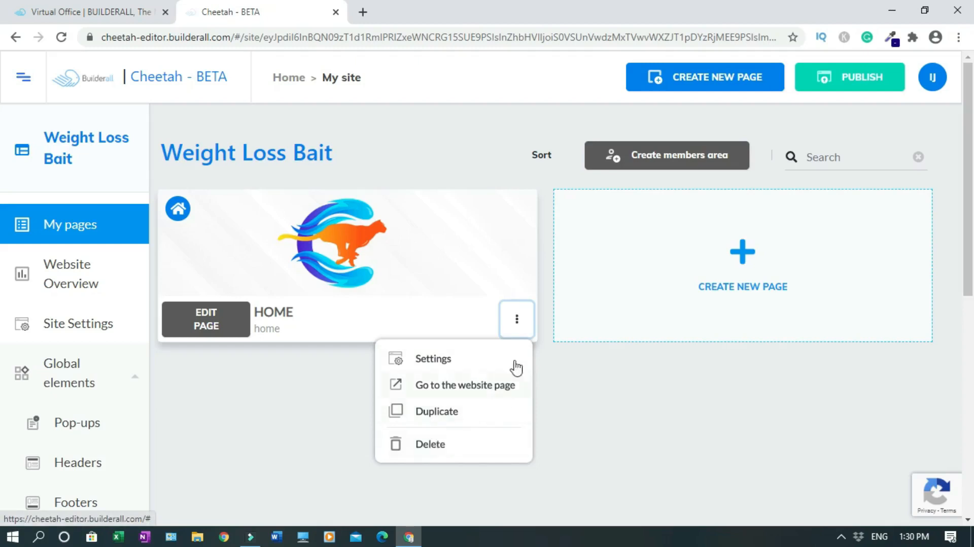
left_click(517, 327)
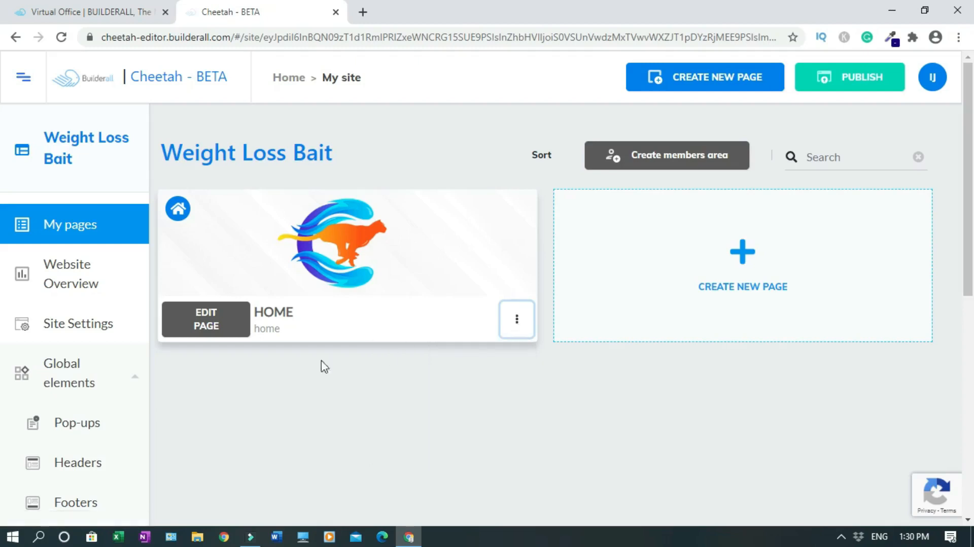
left_click(212, 333)
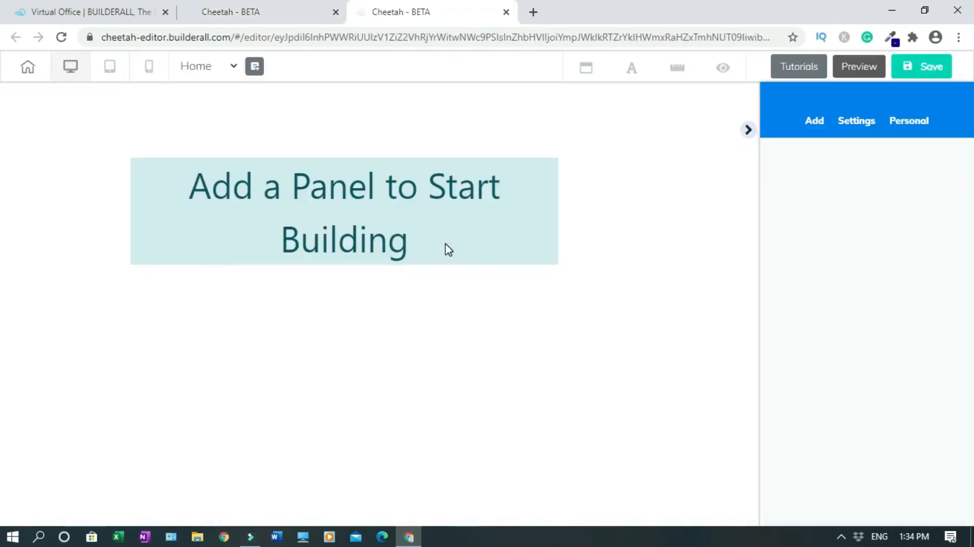
Add the Restaurant 1st Fold panel from the 1st Fold category to the empty page.
left_click(814, 124)
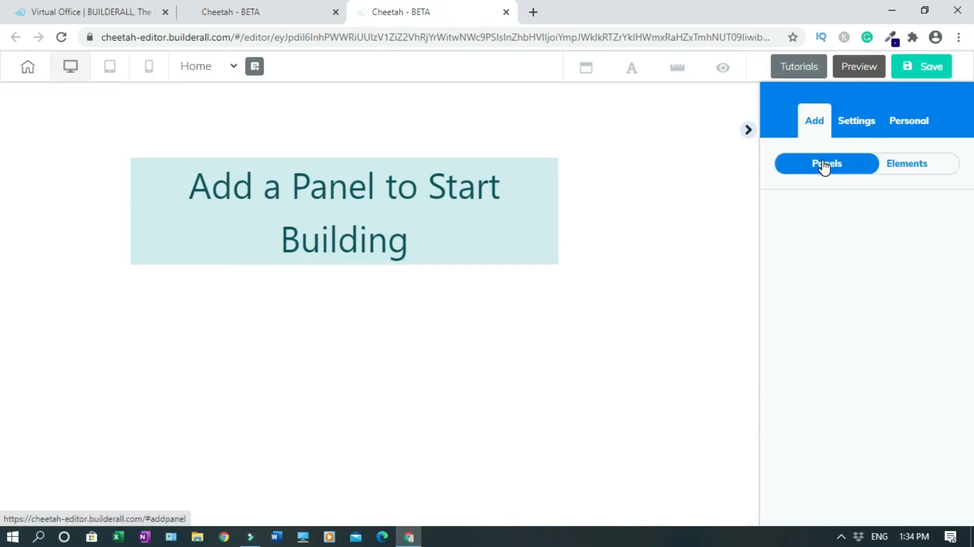
scroll(823, 167, "down", 5)
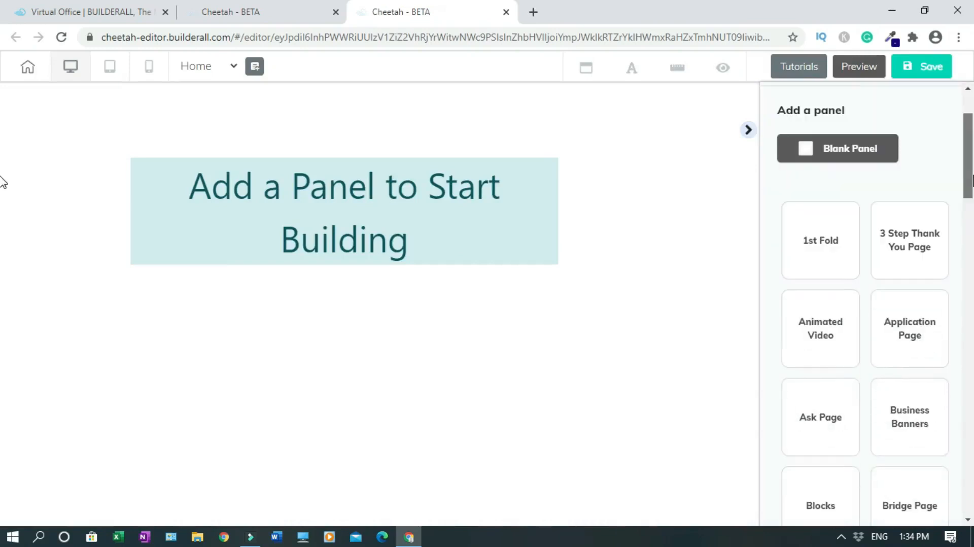
left_click_drag(972, 218, 972, 397)
left_click(909, 171)
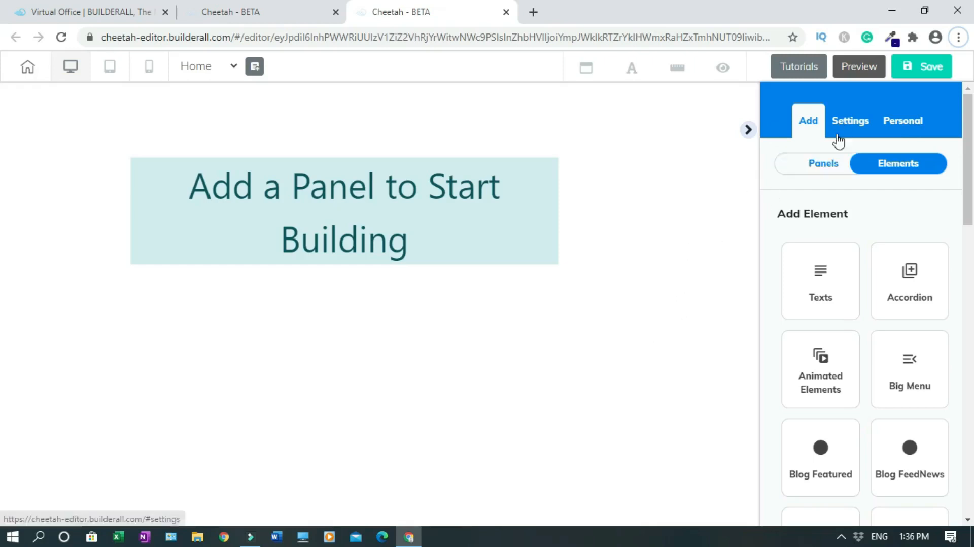
left_click(817, 165)
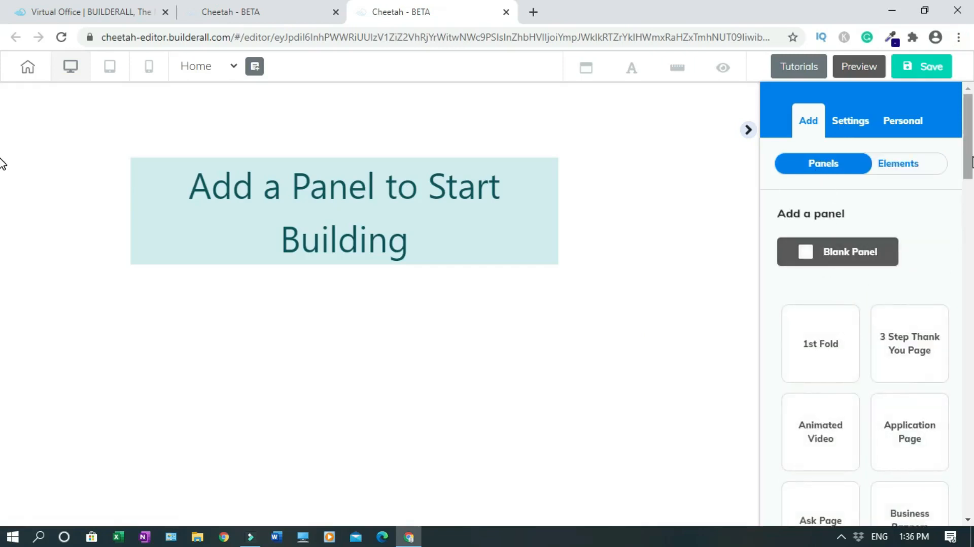
scroll(862, 304, "down", 2)
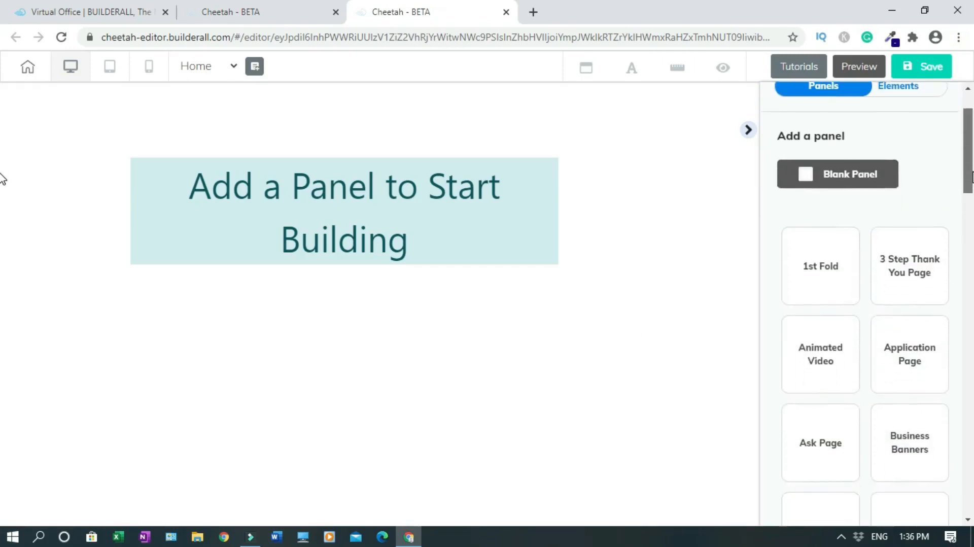
left_click(823, 238)
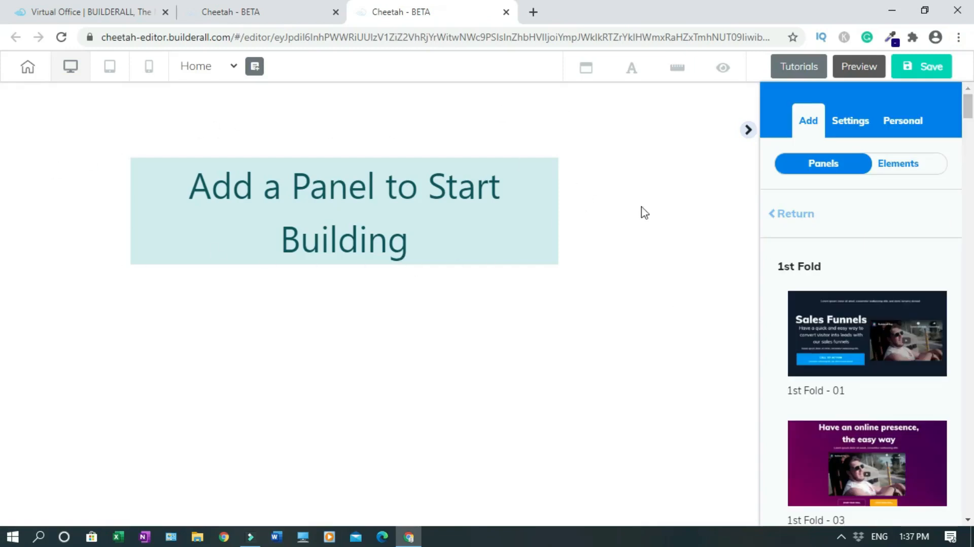
left_click_drag(970, 148, 972, 299)
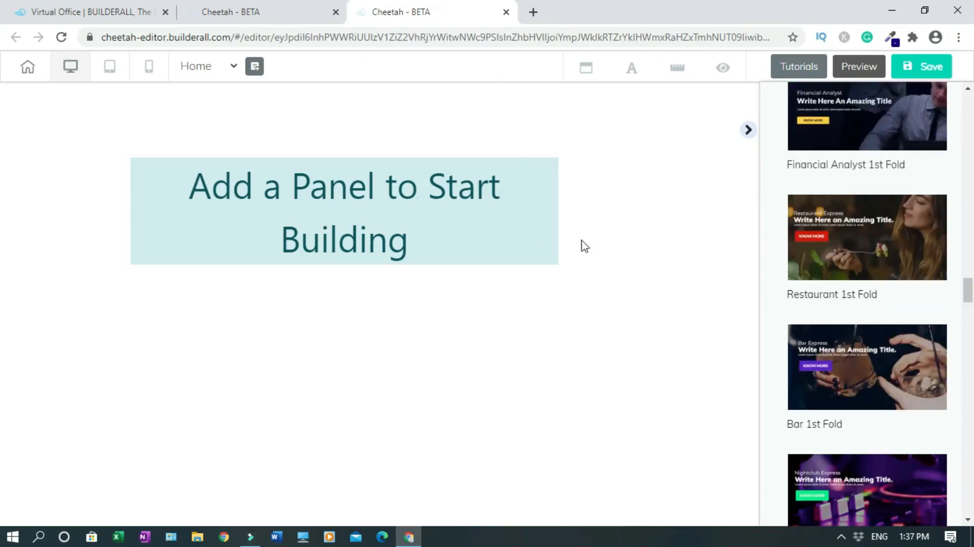
left_click(844, 238)
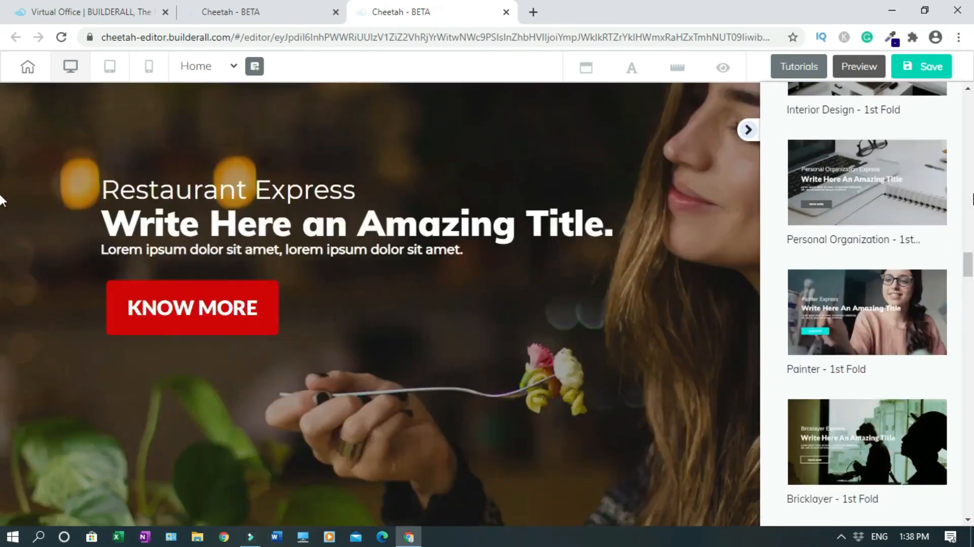
Collapse the sidebar and horizontally centre the content box and the Restaurant Express text inside it.
left_click_drag(970, 267, 969, 244)
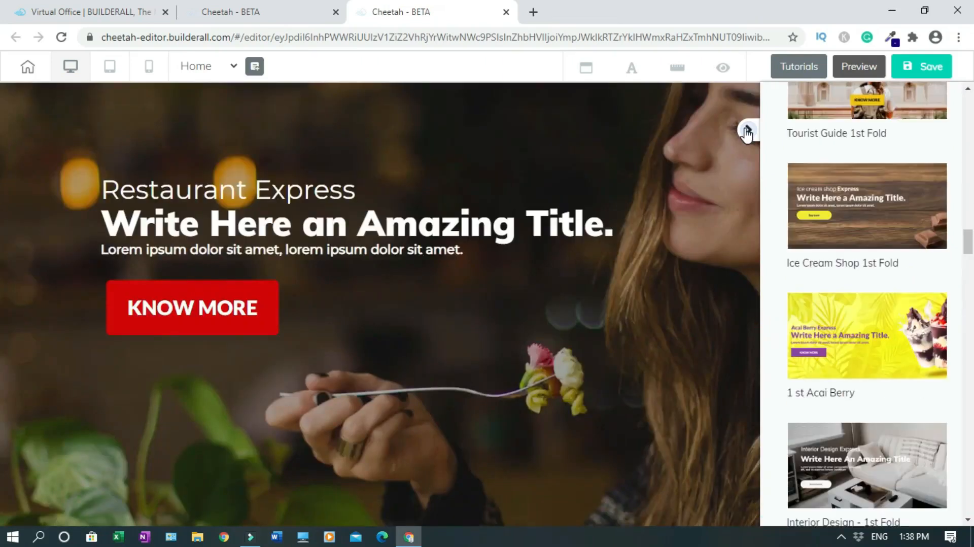
left_click(747, 131)
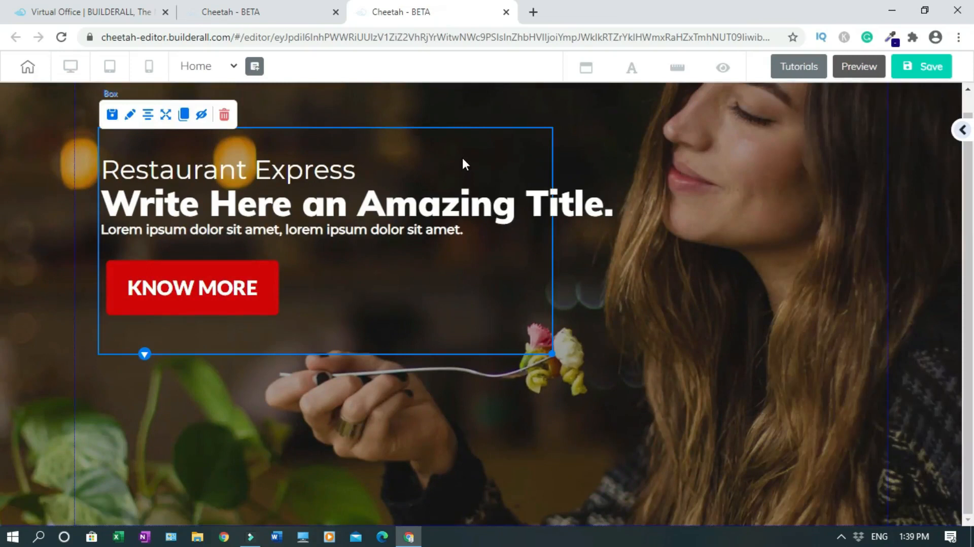
left_click(148, 119)
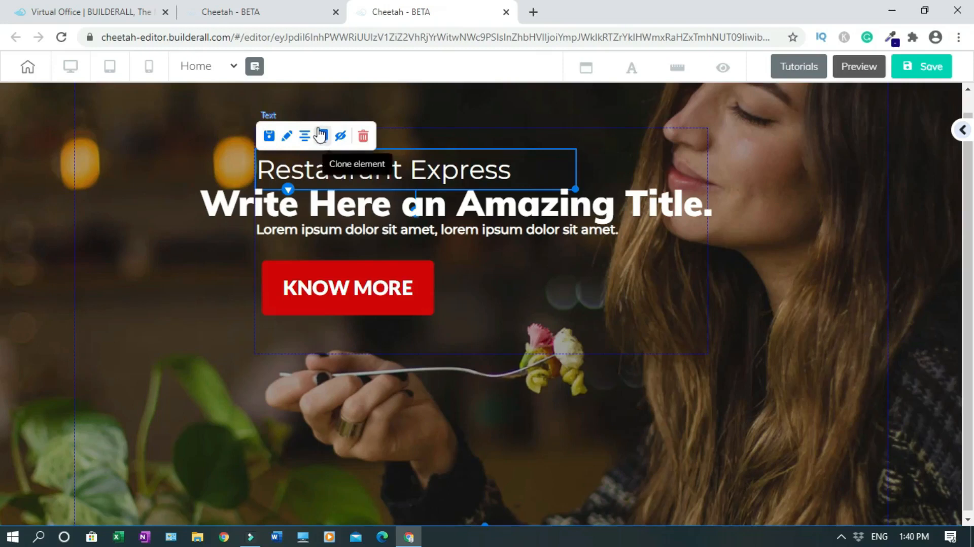
left_click(305, 136)
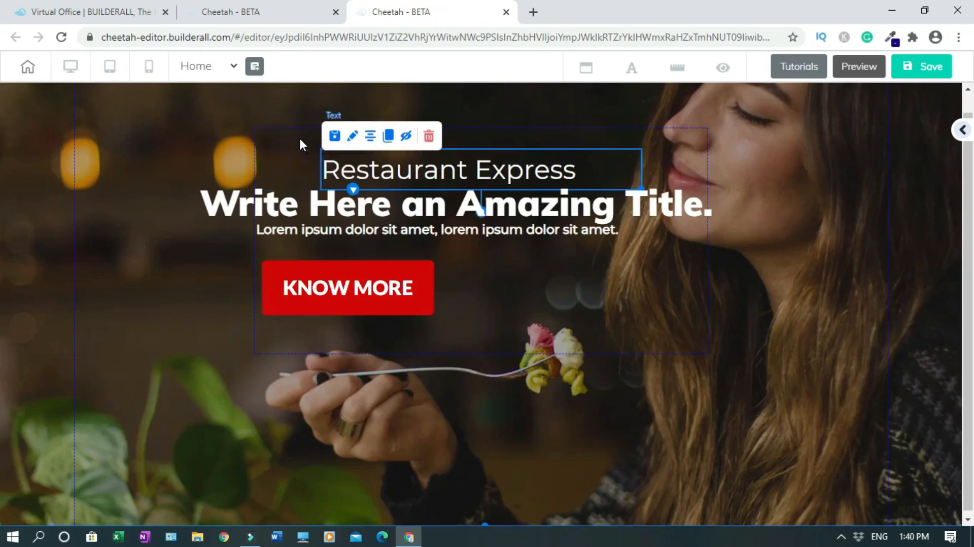
Rearrange the panel so the main title sits above Restaurant Express, with the Lorem ipsum text beneath and the KNOW MORE button lowest.
left_click(338, 293)
left_click_drag(337, 288, 479, 414)
left_click(728, 389)
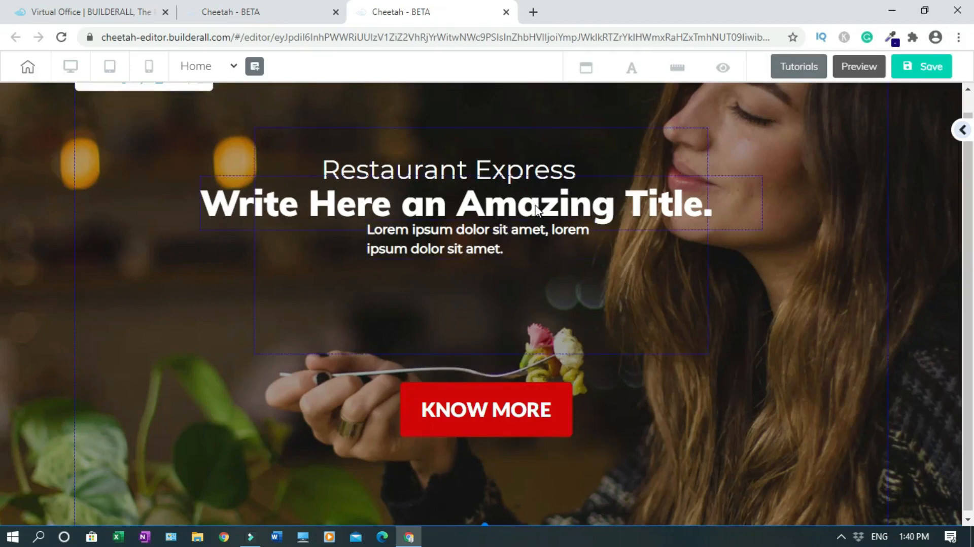
left_click_drag(536, 208, 483, 183)
left_click_drag(471, 228, 472, 259)
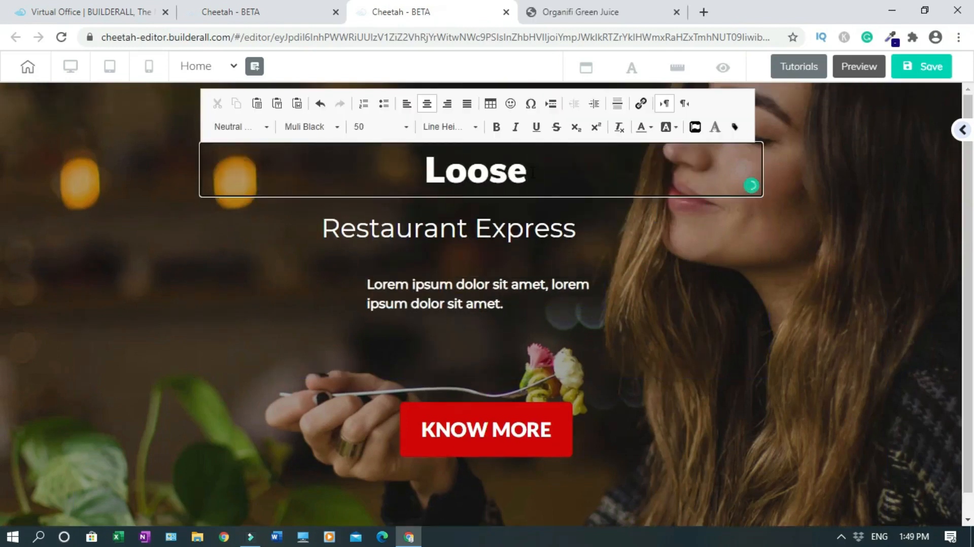
Replace the main title's text with "Loose Weight Fast With The Organifi Green Juice Fast Without Surgery".
type("Weight Fast With the")
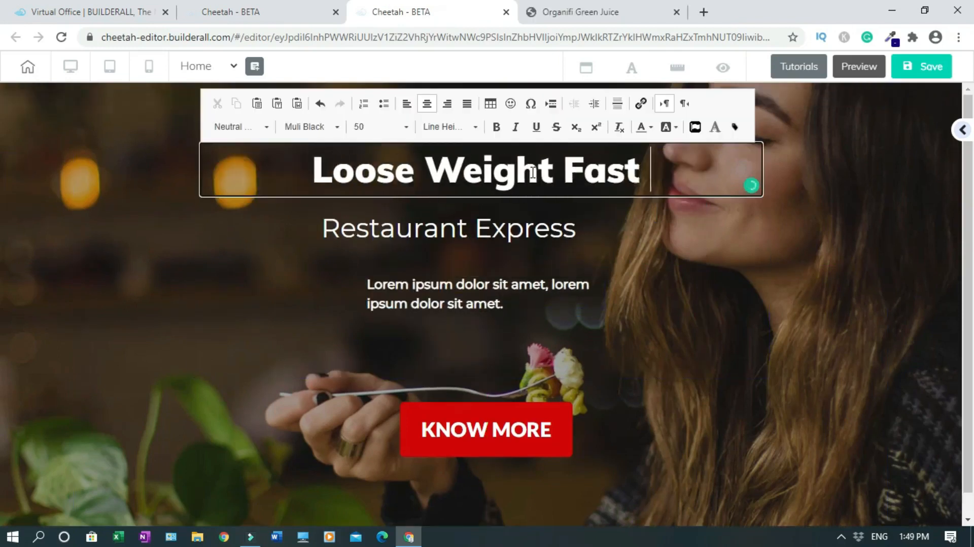
key("BackSpace")
key("BackSpace")
key("BackSpace")
key("BackSpace")
type("The Organifi Gree")
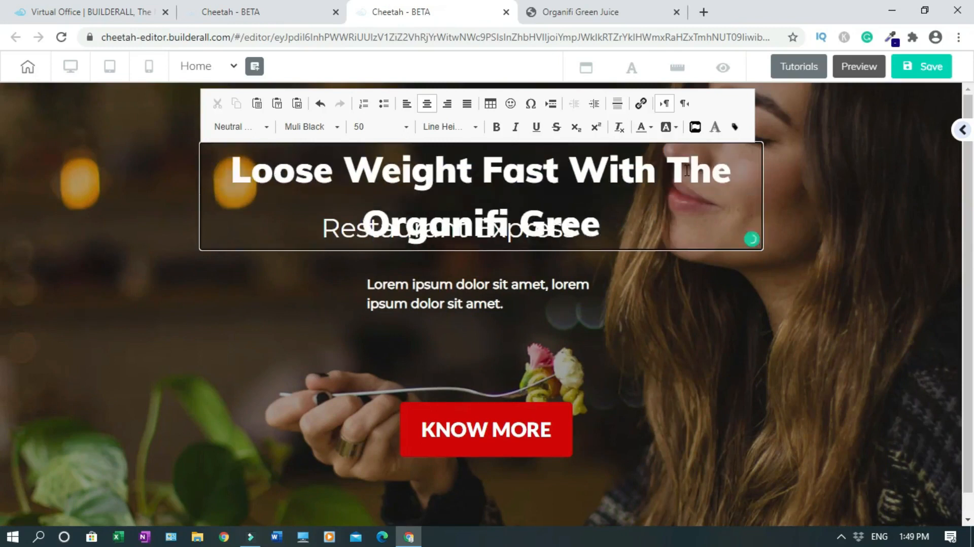
type("n Juice Fast Without Surgery")
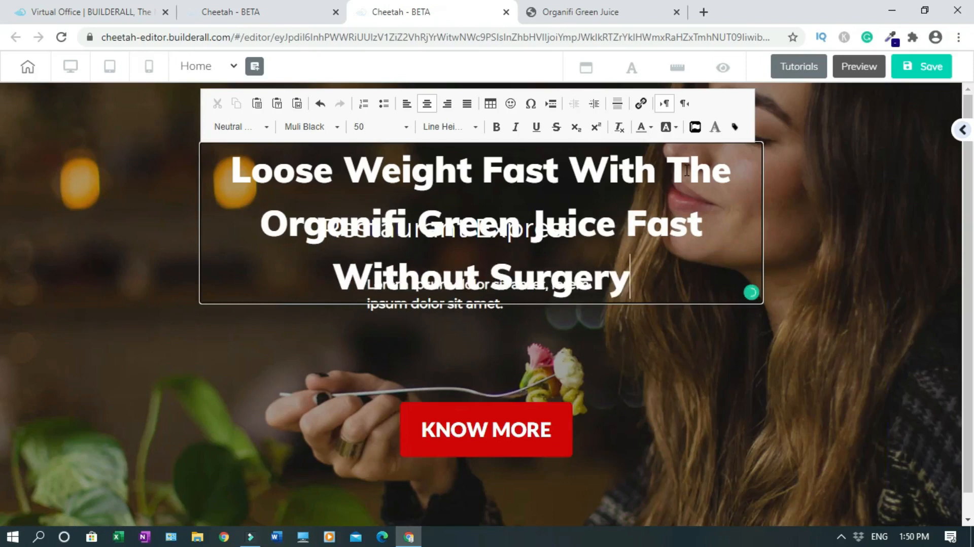
left_click(801, 216)
left_click(662, 229)
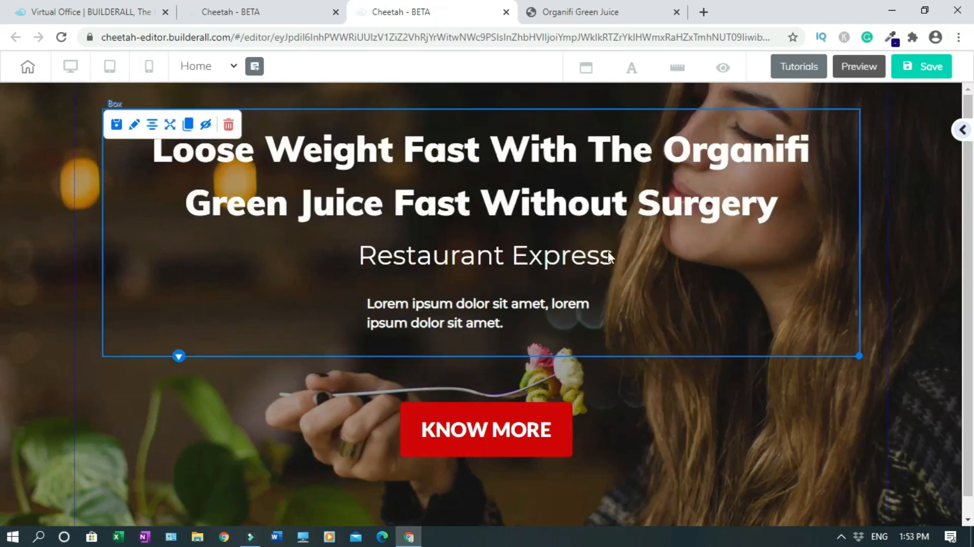
Set the font size of the whole headline to 30.
double_click(565, 172)
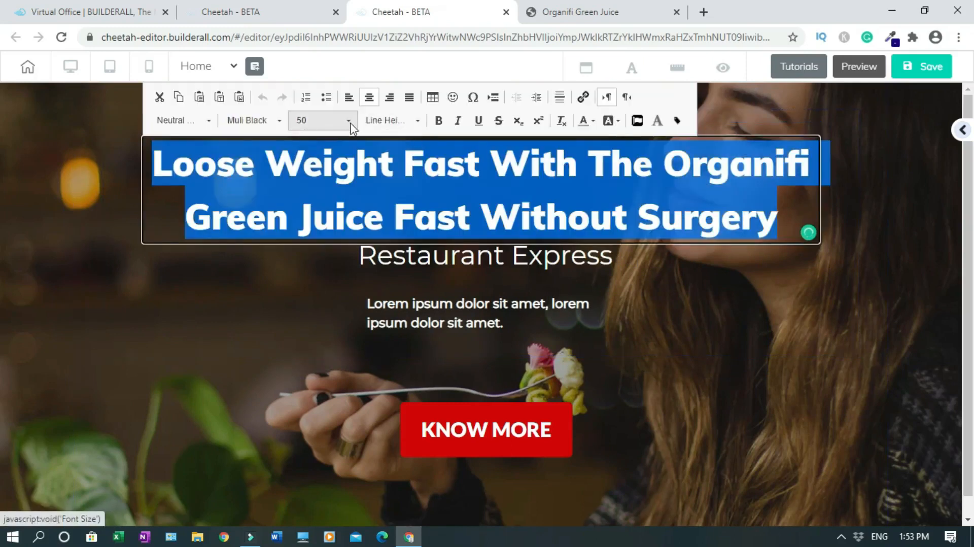
left_click(349, 120)
left_click(324, 156)
left_click(349, 121)
scroll(325, 173, "up", 5)
left_click(332, 156)
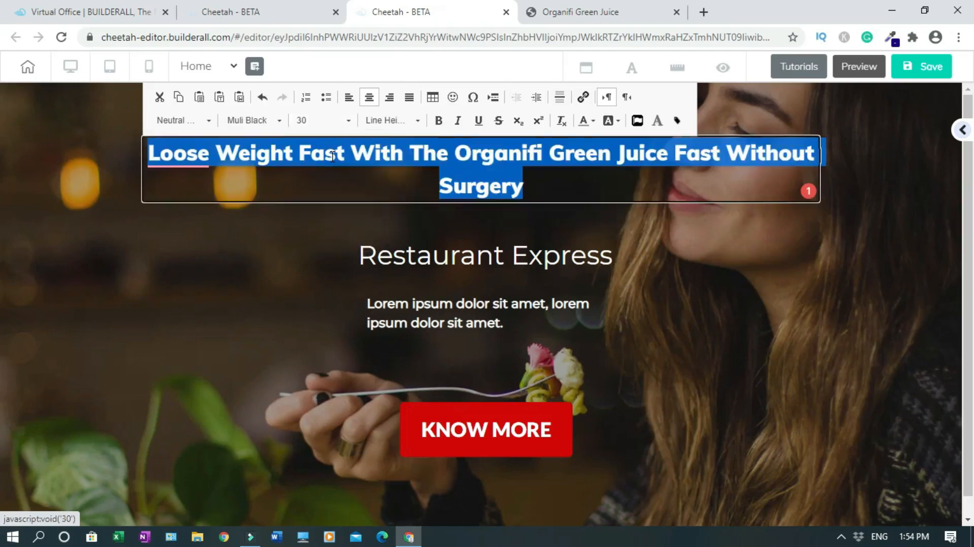
Reword the headline on three lines as "Lose Weight Fast", "With The Organifi Green Juice" and "Fast Without A Surgery!".
left_click(525, 186)
mouse_move(191, 159)
left_click(193, 200)
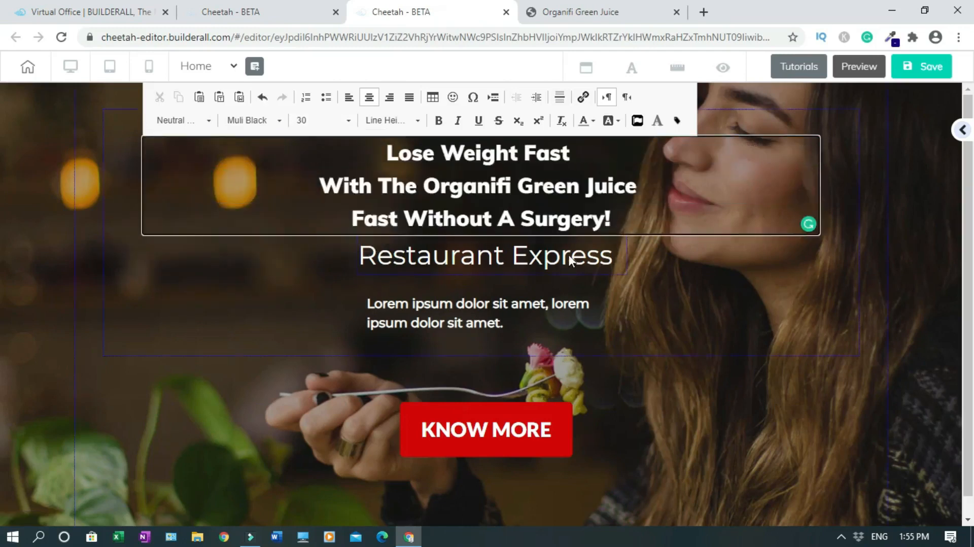
left_click(565, 257)
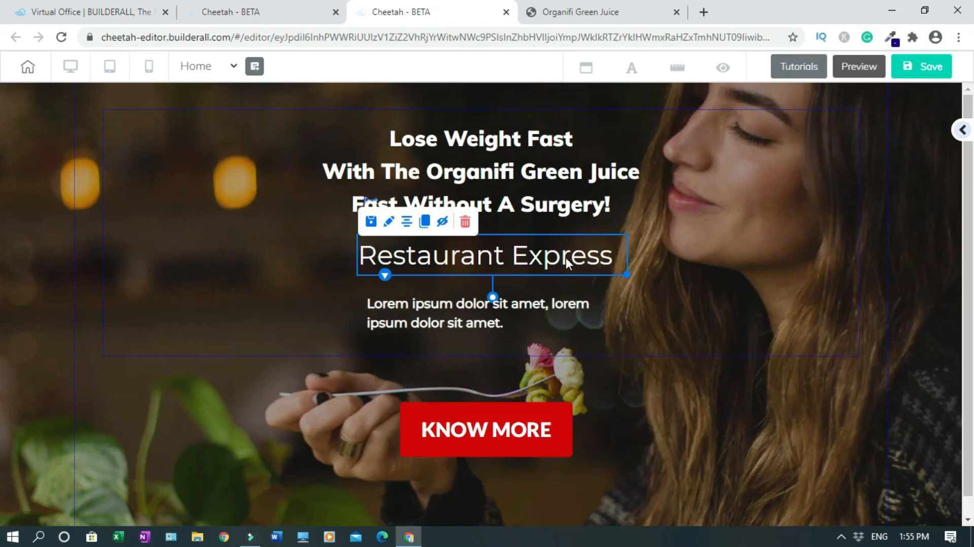
Replace the Restaurant Express text with "For Boosting immunity, battling viruses, and daily detoxing.".
double_click(513, 260)
type("For")
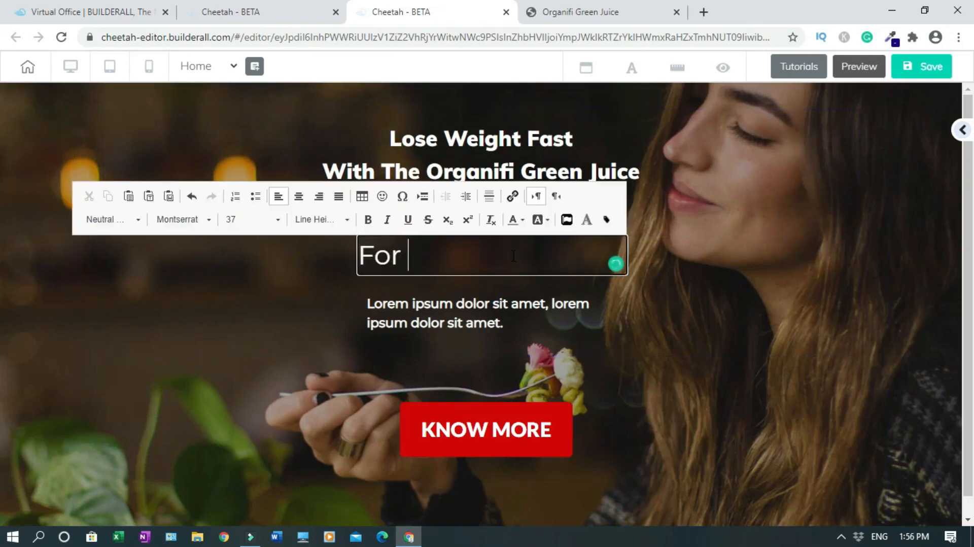
type("oosting immunity, battling viruses, and daily detoxing.")
left_click(410, 256)
type("B")
Widen the subheading's text box so its wording wraps onto two lines, and place it beneath the headline.
left_click(659, 304)
left_click_drag(628, 392, 798, 350)
left_click_drag(706, 284, 649, 269)
left_click(625, 255)
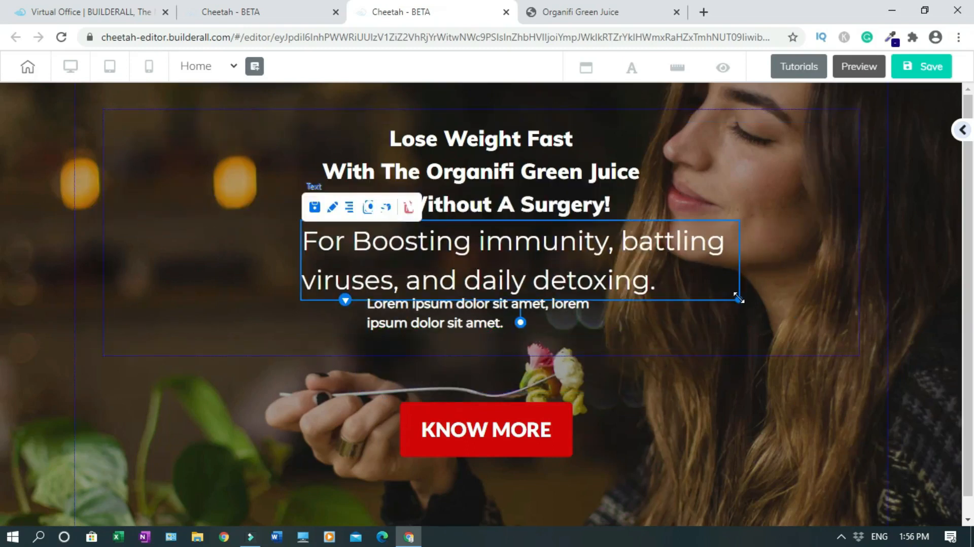
left_click_drag(738, 298, 747, 299)
Space out the text blocks by raising the headline slightly, shifting the subheading left and lowering the Lorem ipsum text.
left_click(333, 212)
left_click(359, 242)
left_click(334, 214)
left_click_drag(494, 305, 497, 315)
left_click_drag(506, 265, 481, 264)
left_click_drag(592, 177, 591, 174)
left_click(621, 252)
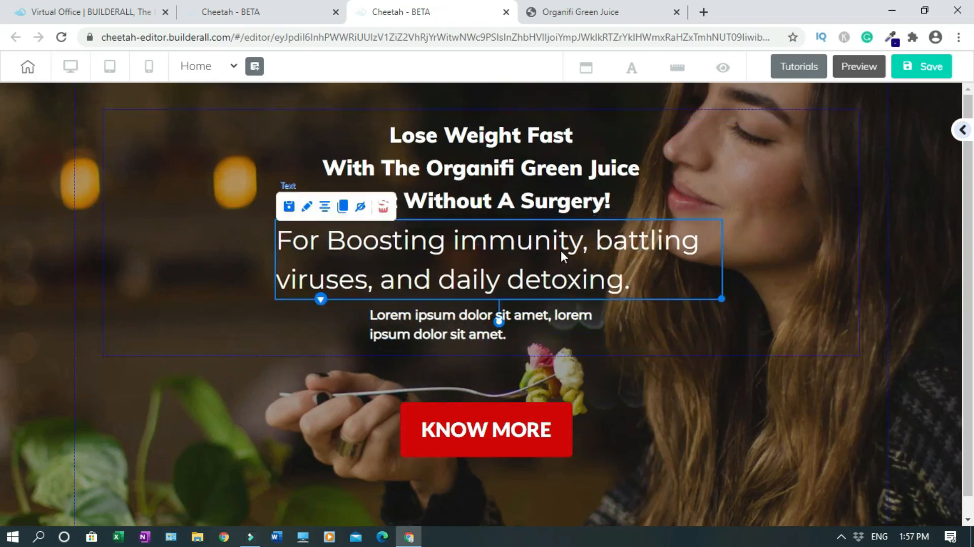
Set the font size of the whole subheading to 25.
double_click(455, 252)
scroll(404, 229, "up", 5)
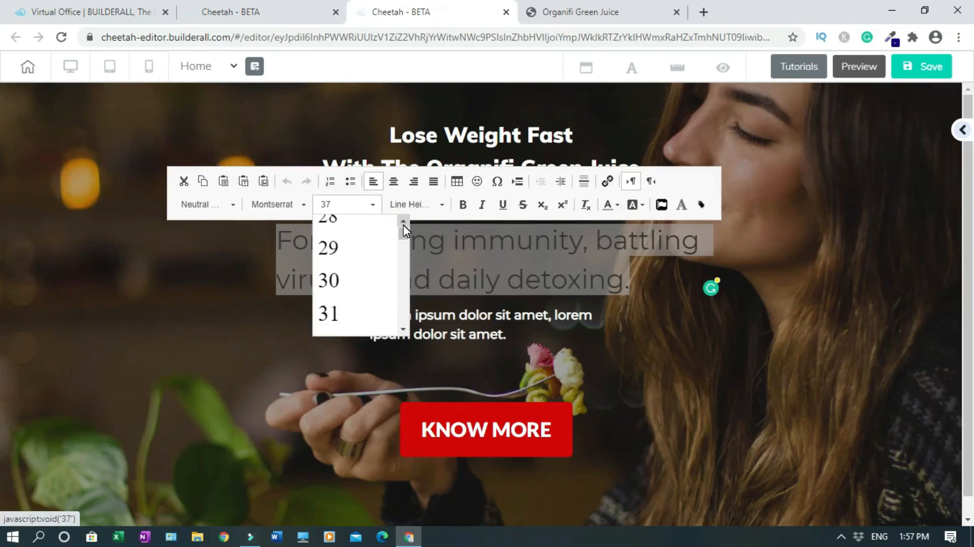
left_click(359, 273)
Break the subheading after "For Boosting immunity," and center both of its lines.
left_click(494, 234)
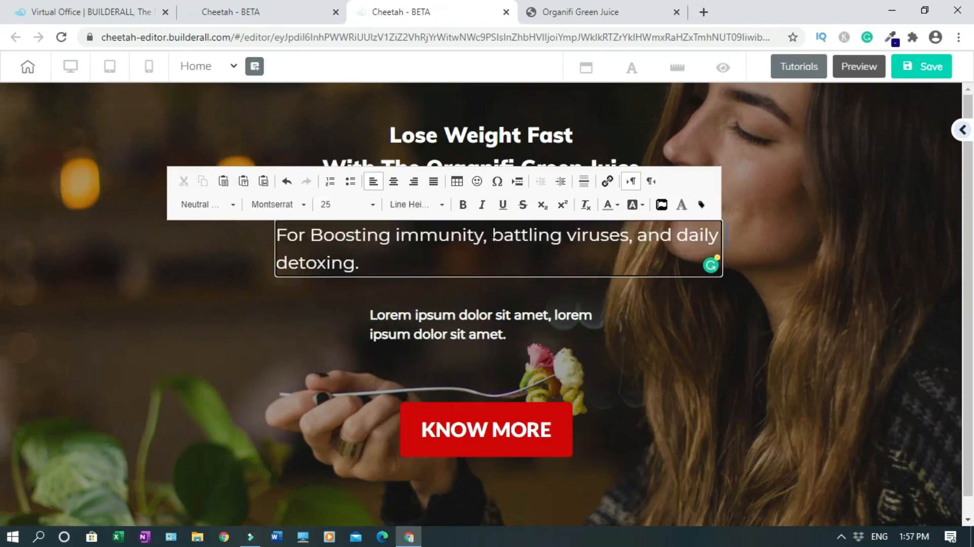
key("Return")
left_click(394, 181)
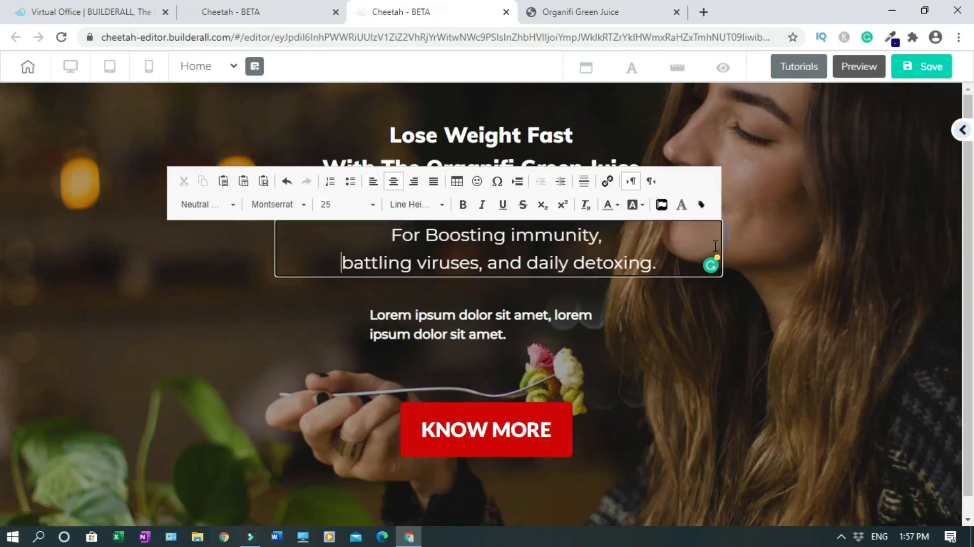
left_click(823, 382)
Set the font size of the whole three-line headline to 35.
left_click(619, 176)
triple_click(463, 174)
left_click_drag(390, 153, 466, 154)
key("ctrl+a")
left_click(322, 120)
scroll(380, 242, "down", 2)
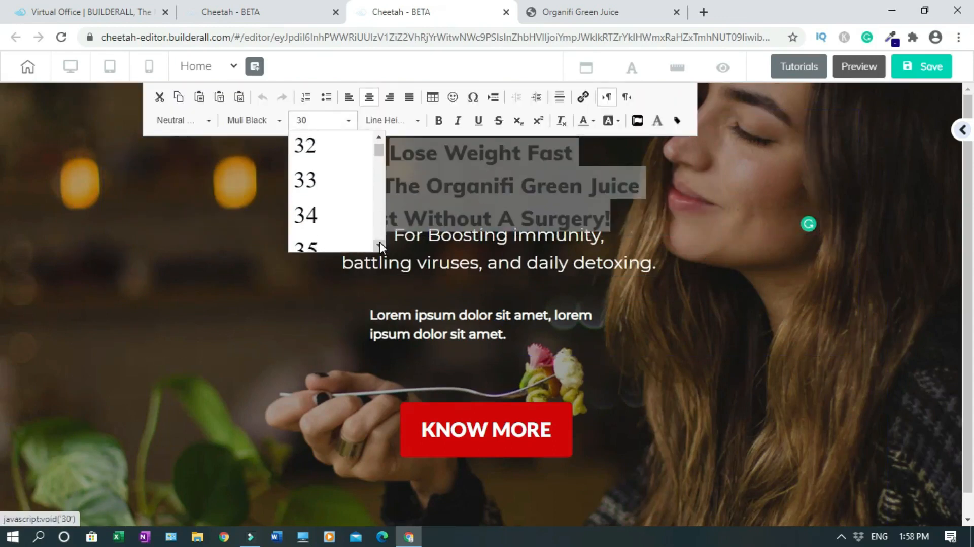
left_click(336, 213)
Reposition the headline and subheading so that a clear gap separates the two texts.
left_click(543, 288)
left_click(528, 269)
left_click(699, 202)
left_click_drag(460, 261, 456, 266)
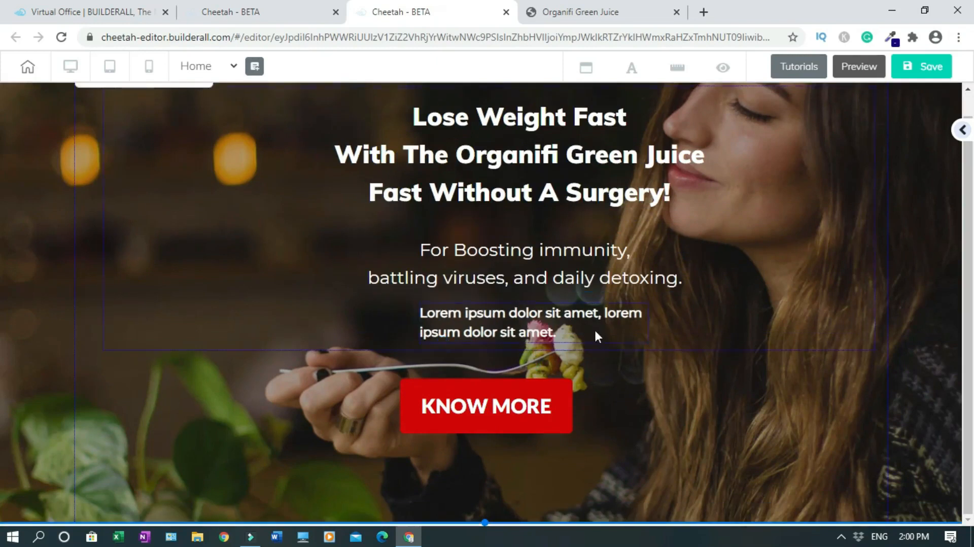
Delete the Lorem ipsum text block beneath the subheading and confirm the deletion.
left_click(587, 325)
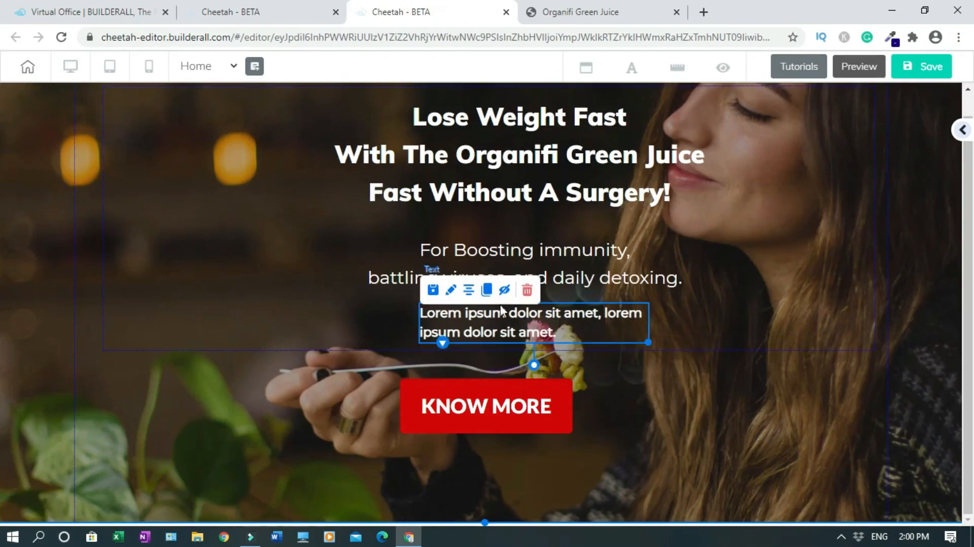
left_click(528, 290)
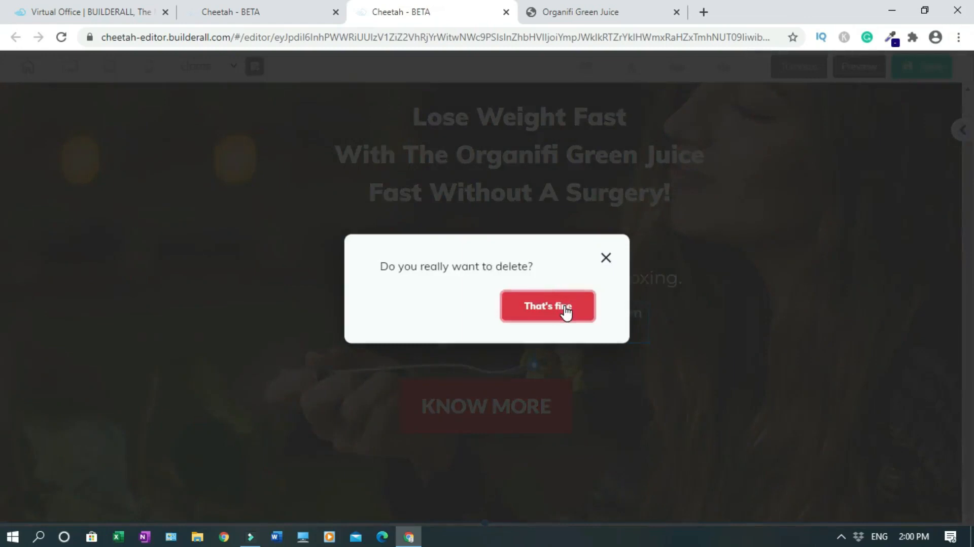
left_click(563, 310)
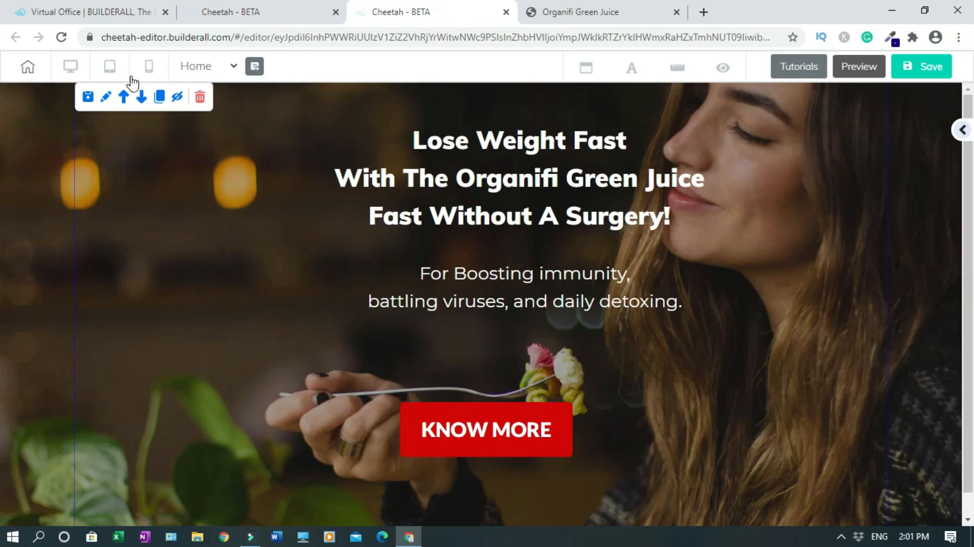
Remove the panel's background image and give the panel a solid medium green background color.
left_click(106, 99)
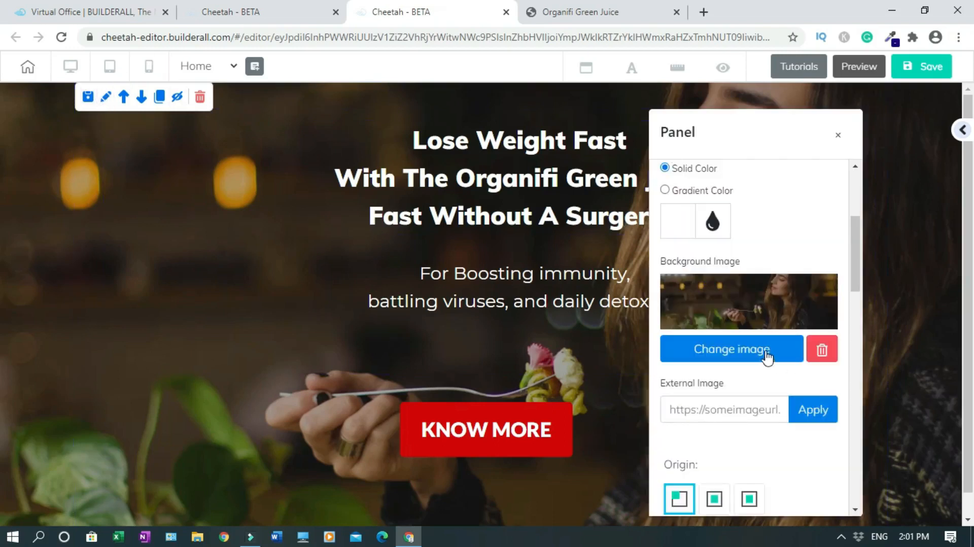
left_click(822, 351)
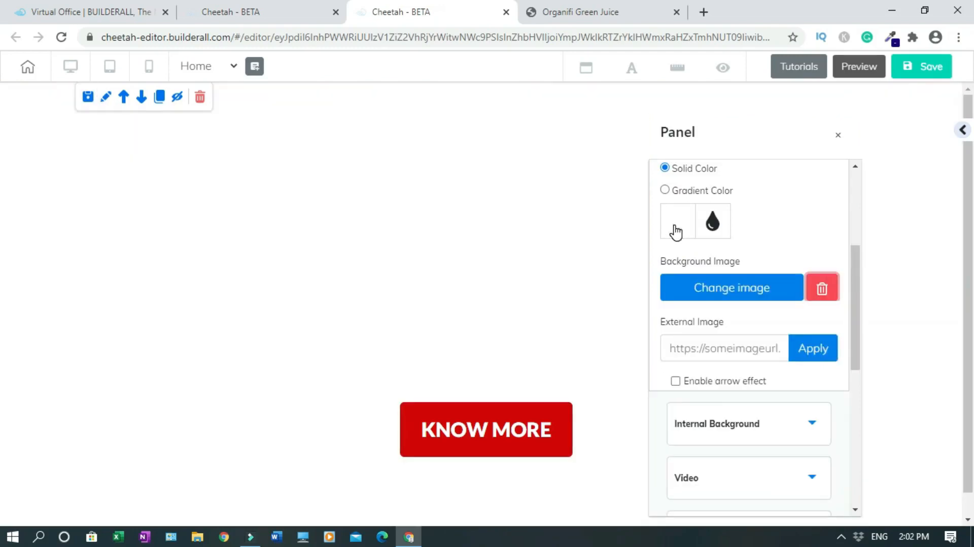
left_click(677, 229)
left_click(716, 380)
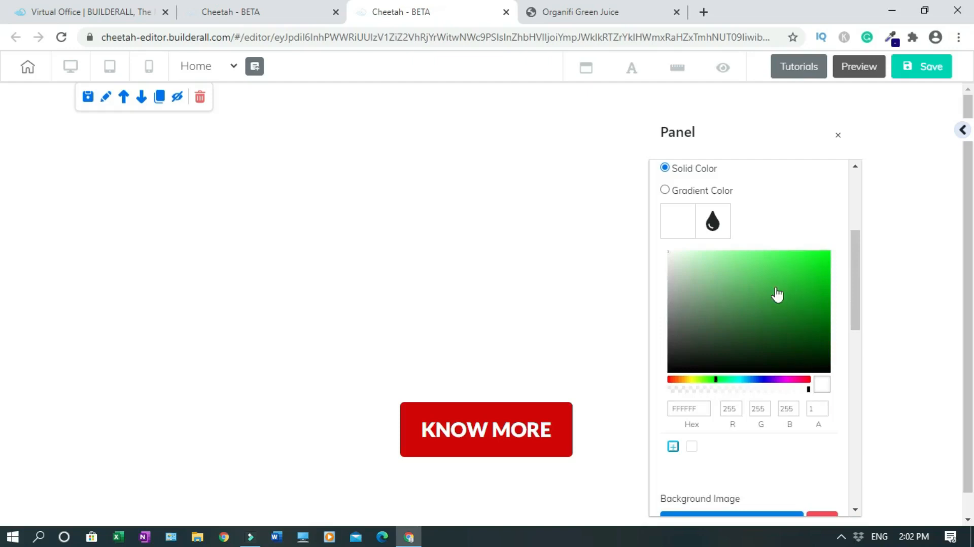
left_click(777, 345)
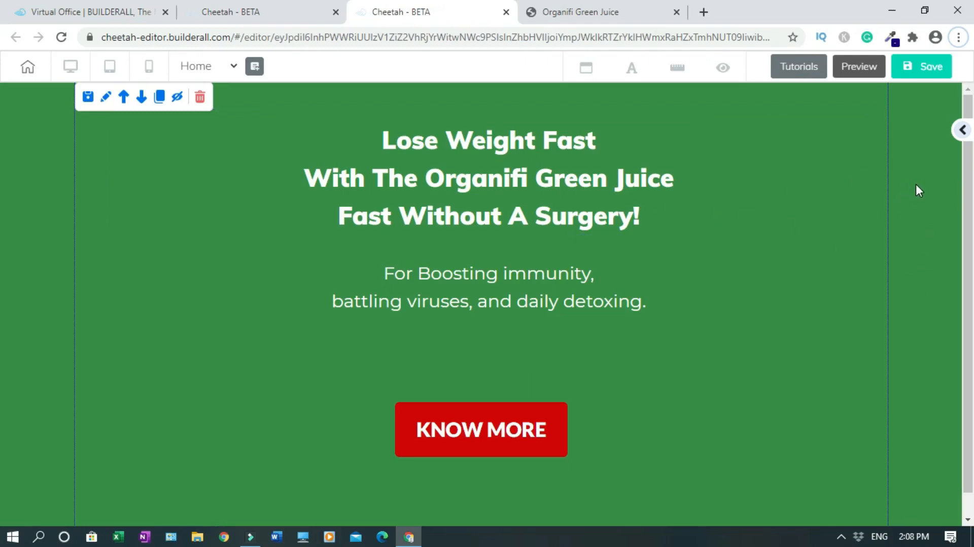
Change the text color of the whole headline to black.
double_click(538, 175)
left_click_drag(383, 153, 647, 244)
left_click(601, 125)
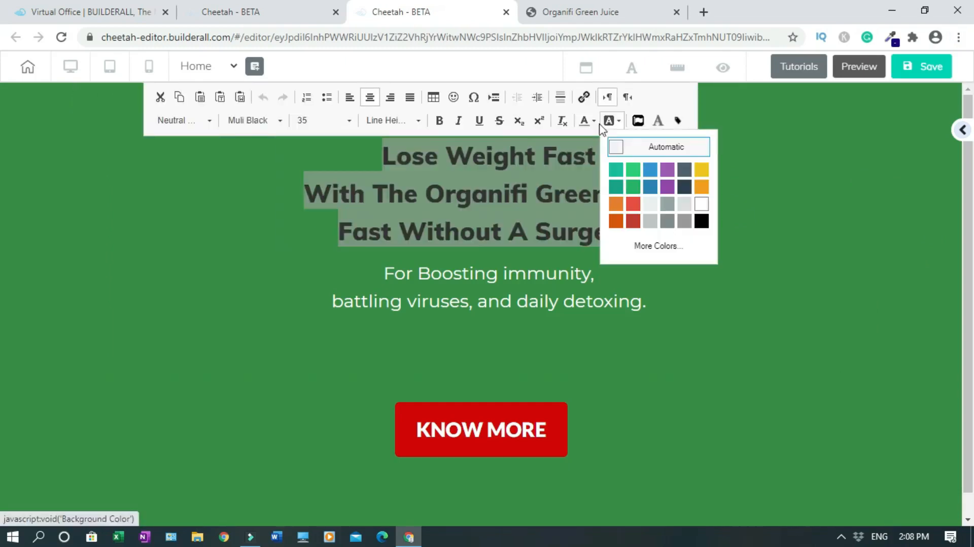
left_click(594, 122)
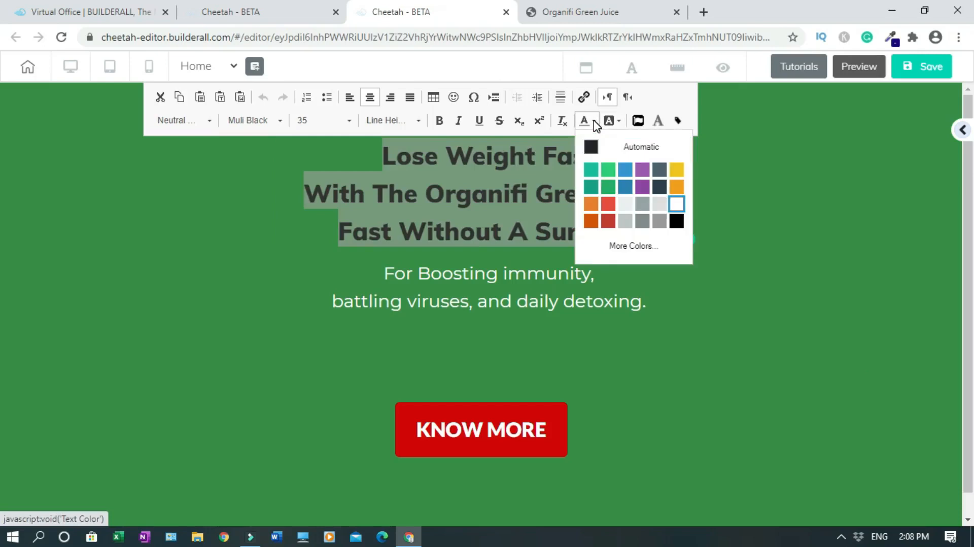
left_click(675, 224)
left_click(760, 246)
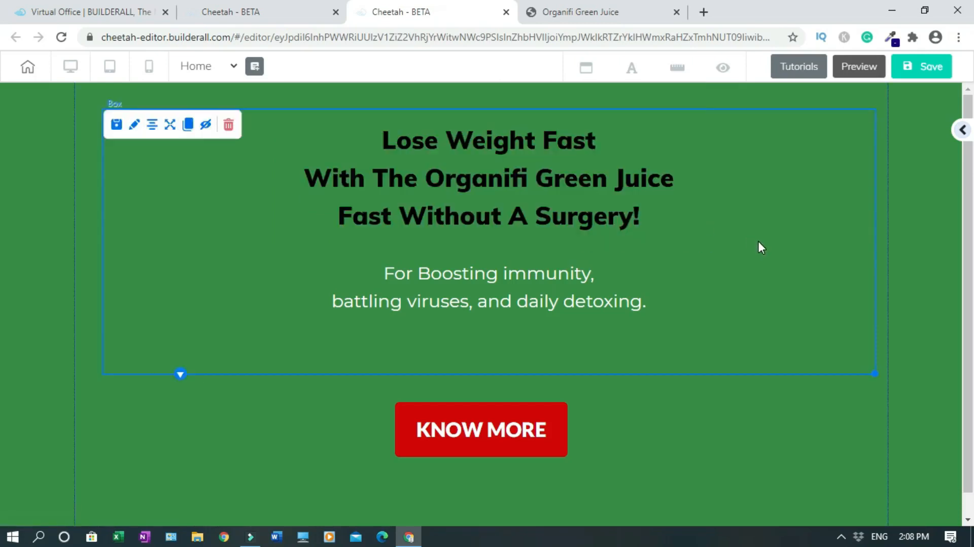
Change the text color of both subheading lines to black.
left_click(384, 274)
left_click_drag(384, 274, 647, 310)
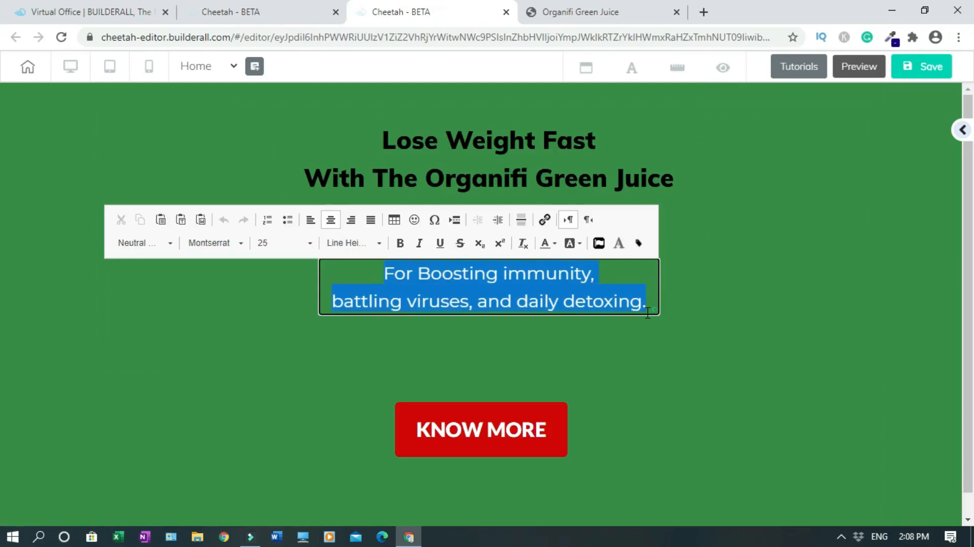
left_click(557, 244)
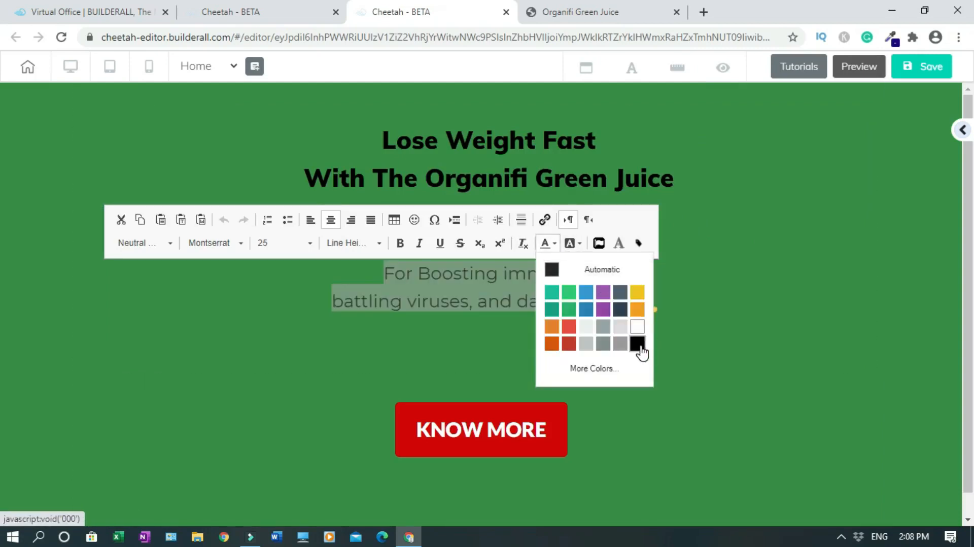
left_click(637, 344)
left_click(723, 331)
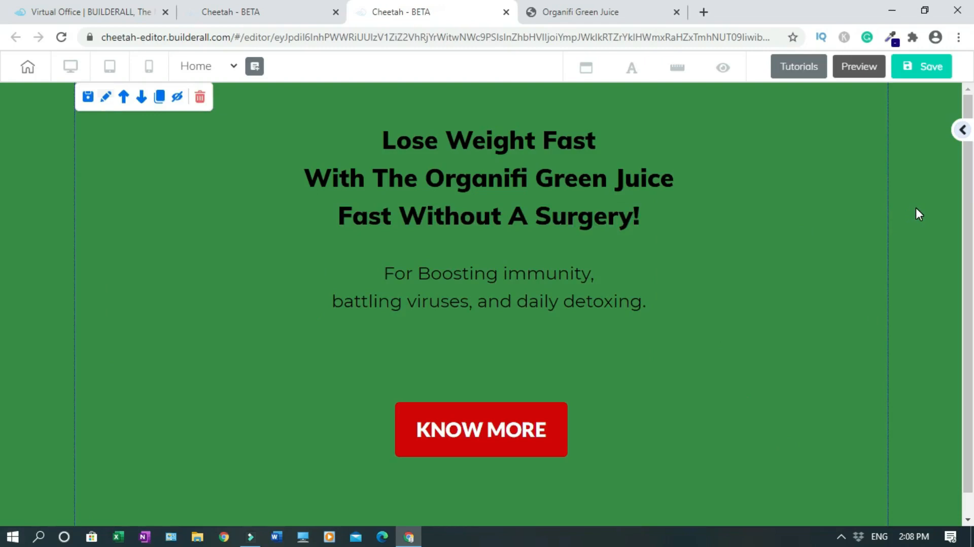
Change the panel's solid background color to transparent white (FFFFFF00) and shift the headline box slightly lower.
left_click(106, 96)
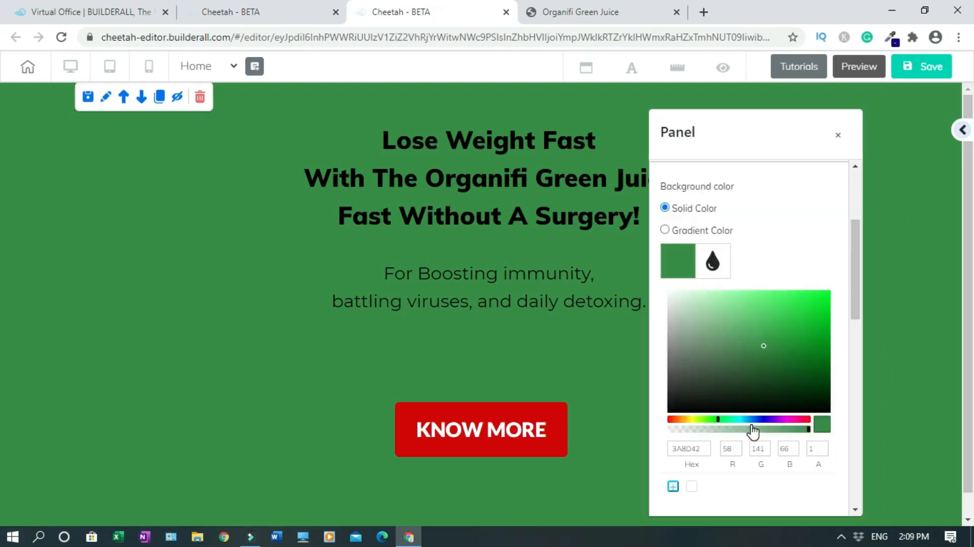
left_click(670, 295)
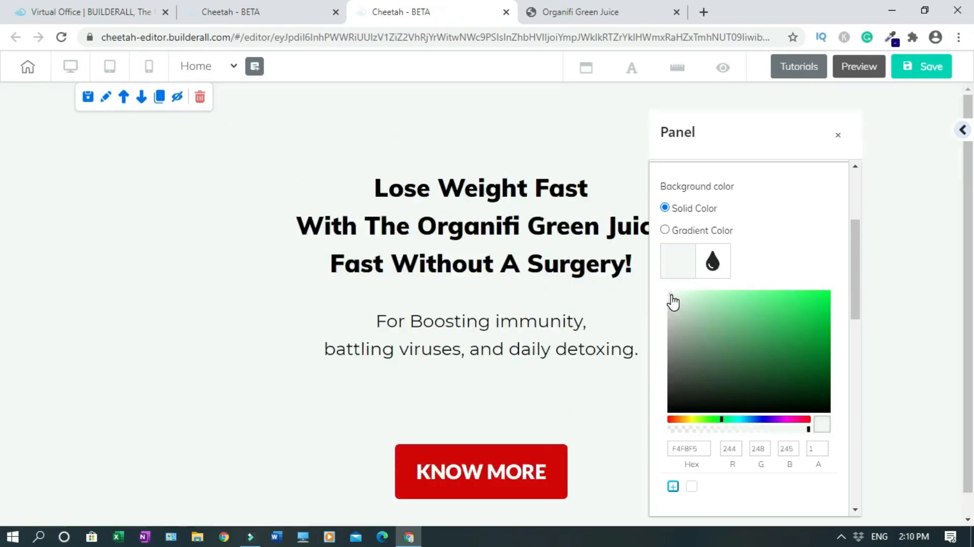
scroll(680, 330, "down", 1)
left_click(695, 434)
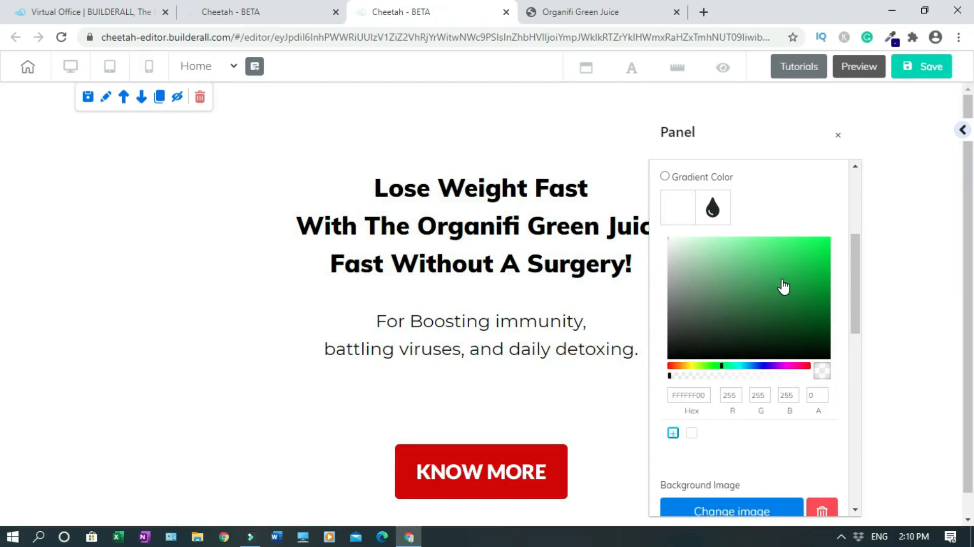
double_click(685, 396)
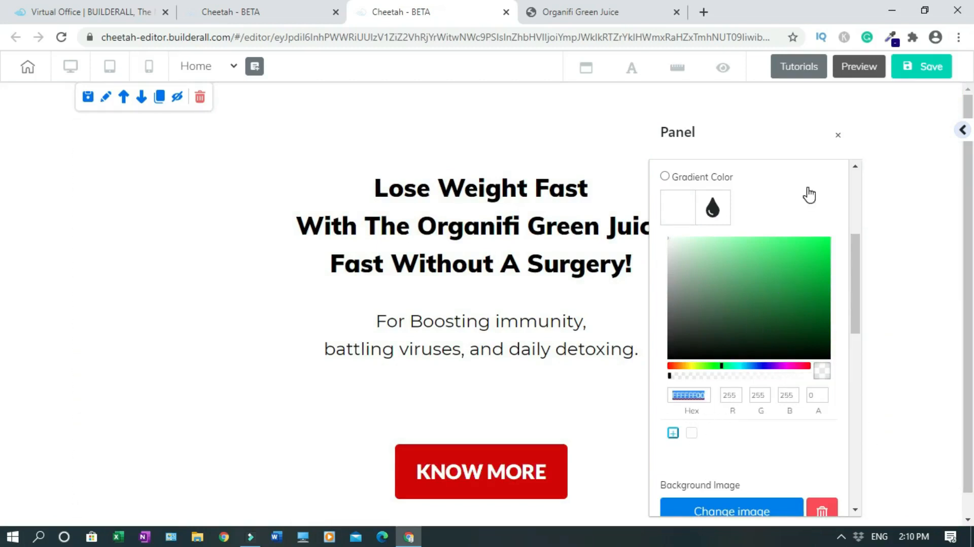
left_click(837, 144)
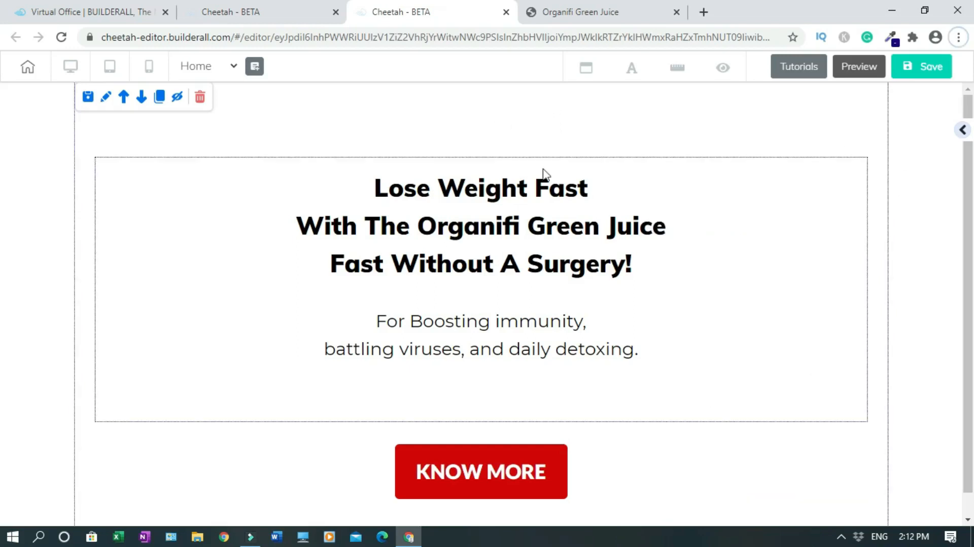
left_click_drag(743, 203, 744, 210)
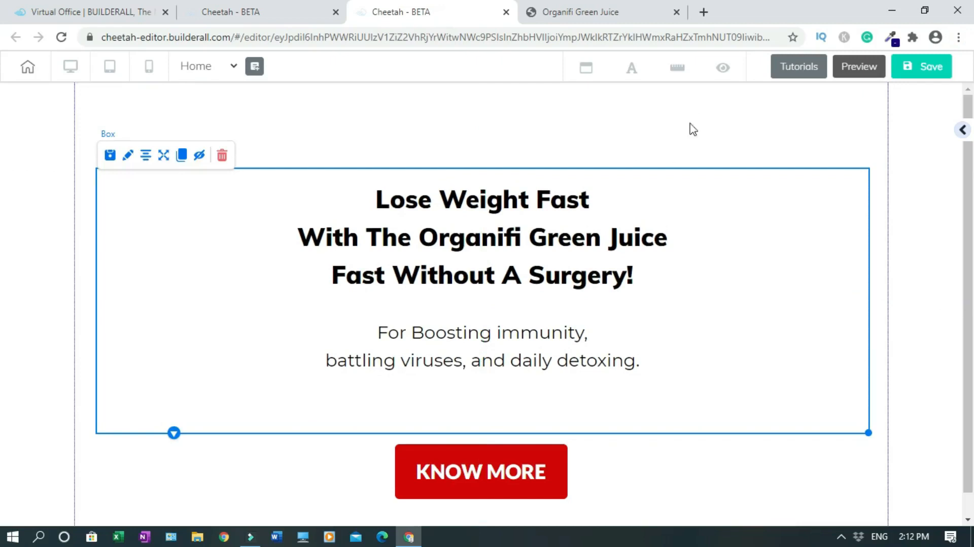
Add the light gray Box element to the panel above the headline.
left_click(963, 133)
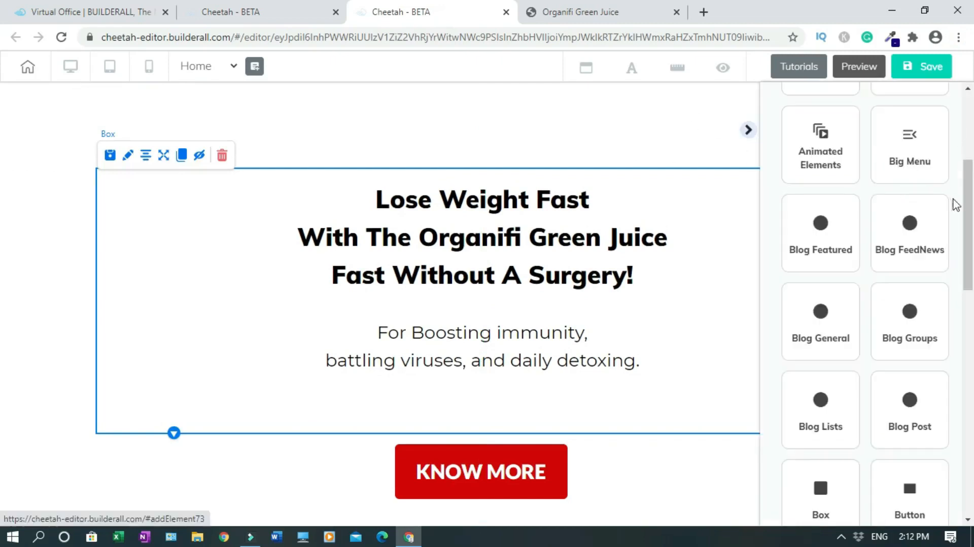
left_click_drag(970, 210, 973, 304)
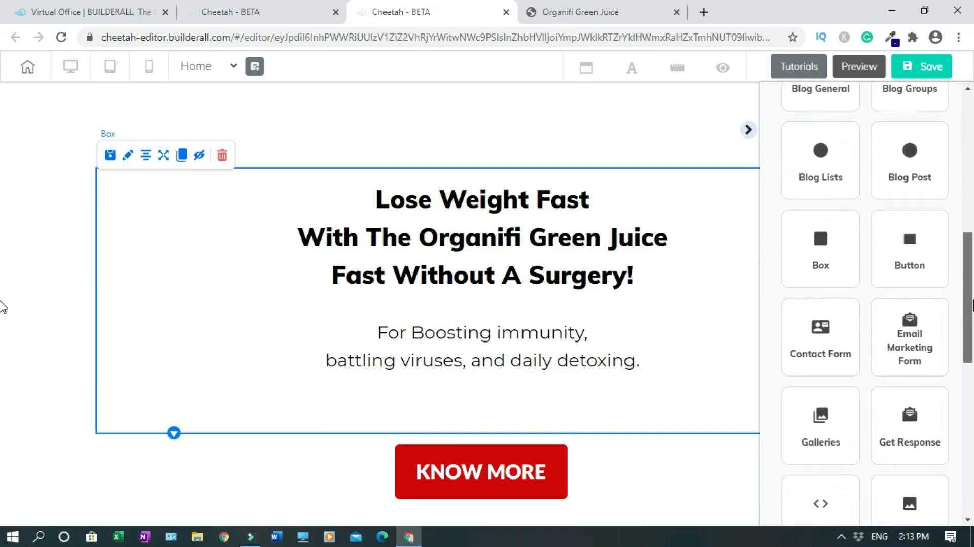
left_click(819, 258)
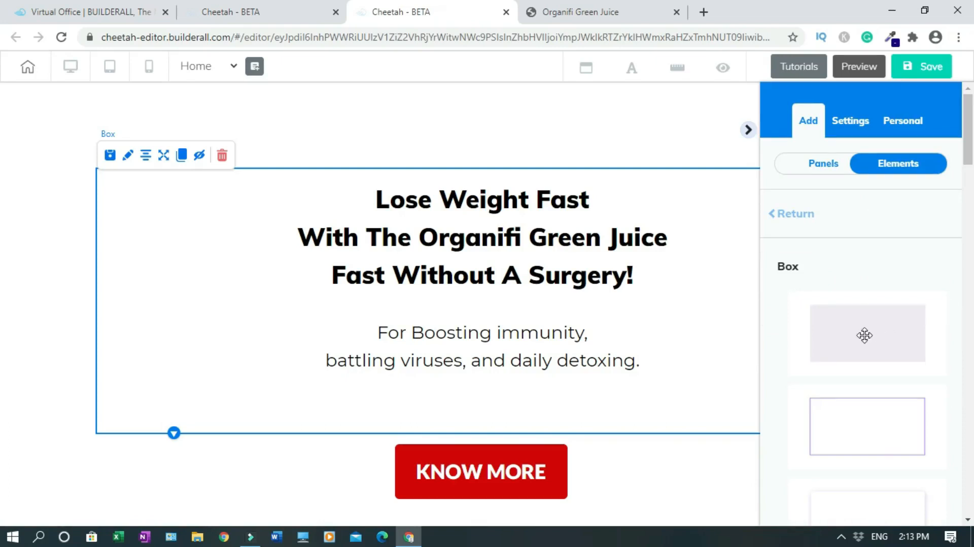
left_click_drag(864, 335, 449, 114)
Move and resize the gray box into a thin bar spanning the full page width along the panel's upper edge.
left_click_drag(662, 224, 885, 163)
left_click(748, 129)
left_click_drag(787, 163, 485, 143)
left_click_drag(589, 172, 881, 152)
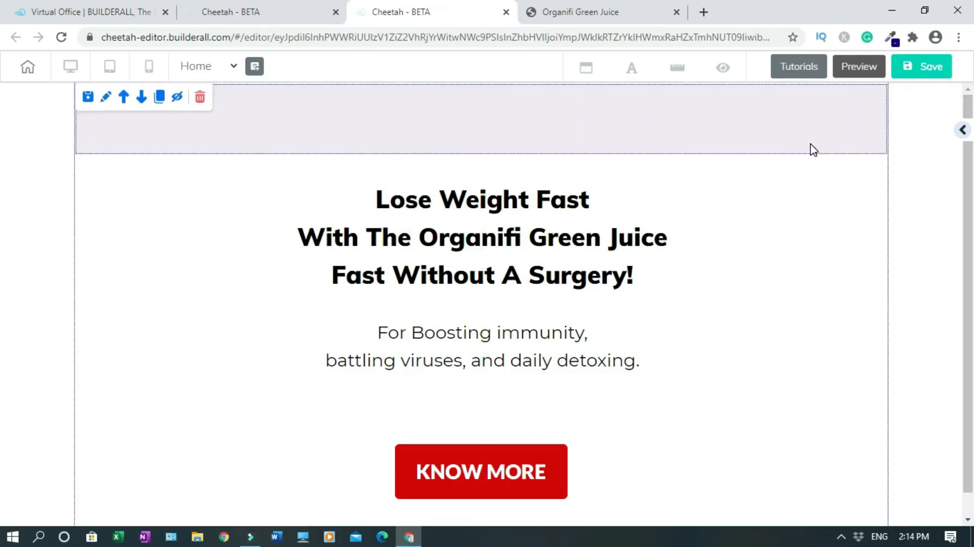
left_click(883, 153)
left_click_drag(887, 154, 967, 155)
left_click_drag(486, 117, 411, 117)
left_click_drag(891, 155, 963, 136)
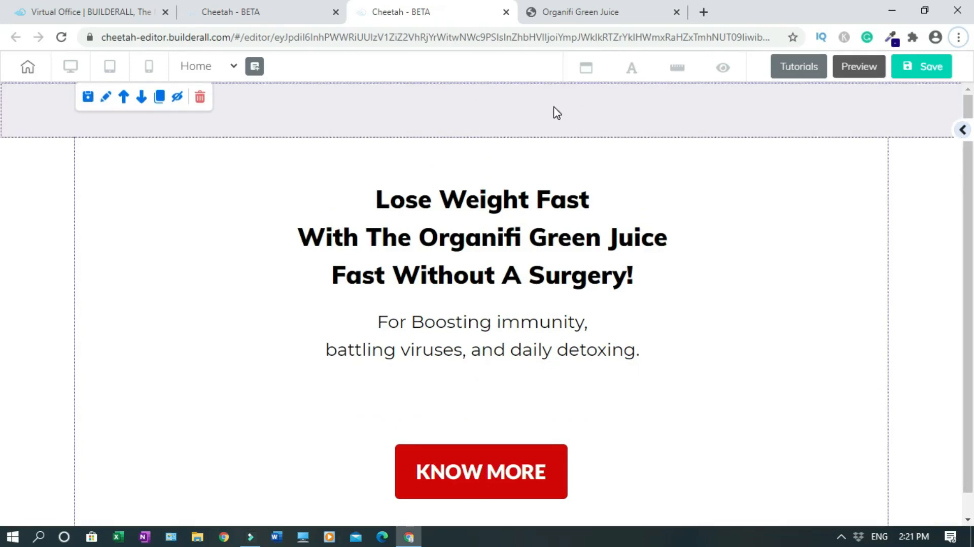
Add a Title H5 text element inside the gray bar above the headline.
left_click(961, 131)
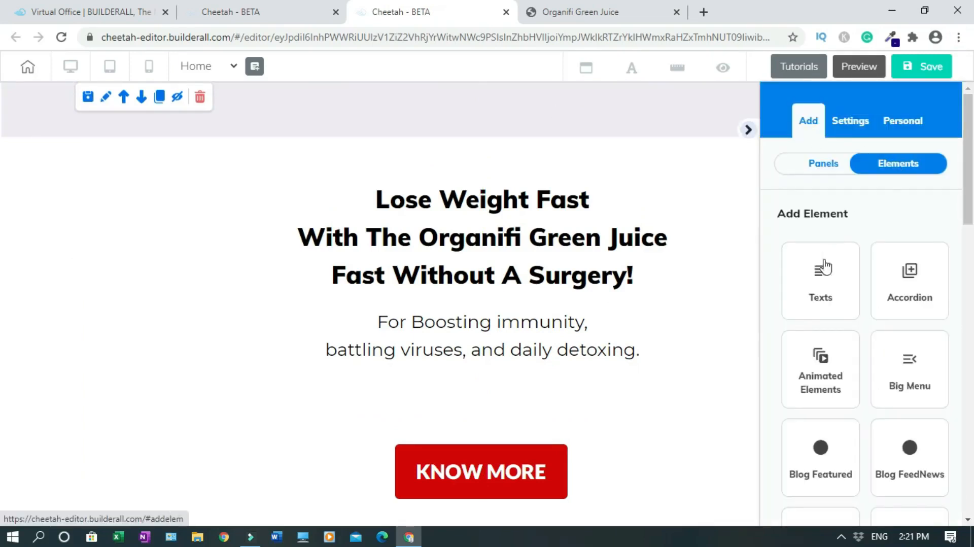
left_click(828, 287)
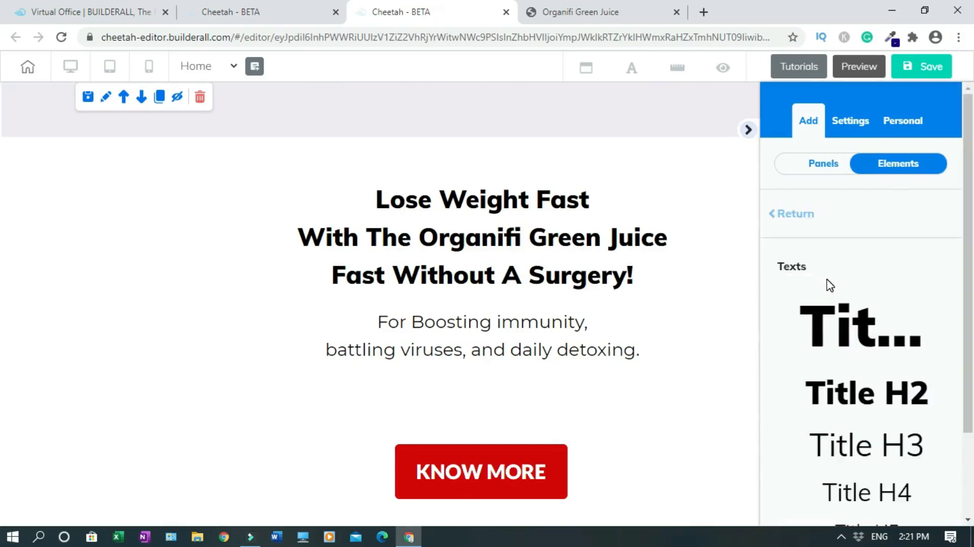
left_click_drag(824, 424, 472, 120)
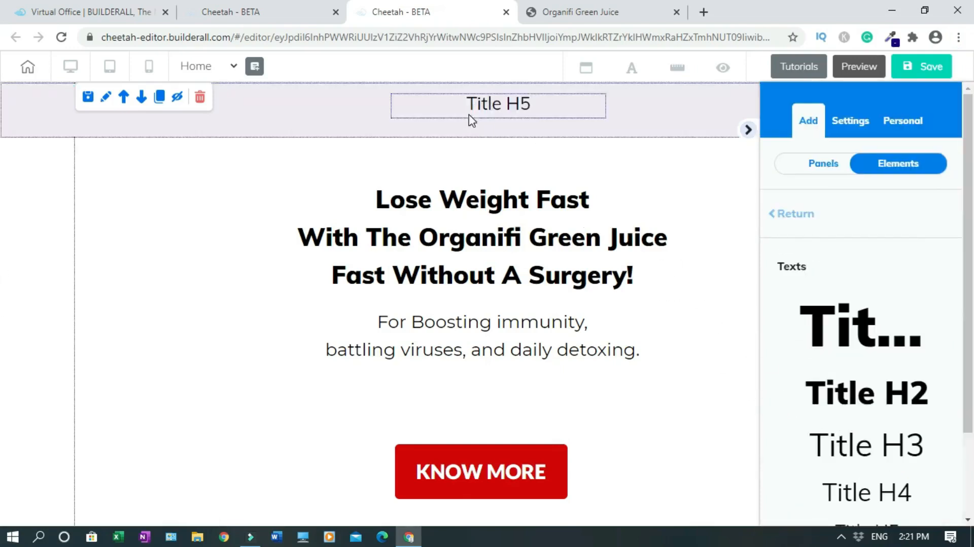
Replace the Title H5 text in the gray header bar with "Weight Loss Bait".
left_click(749, 131)
left_click(507, 106)
left_click(508, 106)
left_click(487, 146)
key("ctrl+a")
type("Weight Loss Bait")
Color the words "Weight Loss" green and "Bait" yellow in the header bar title.
left_click_drag(413, 146, 512, 144)
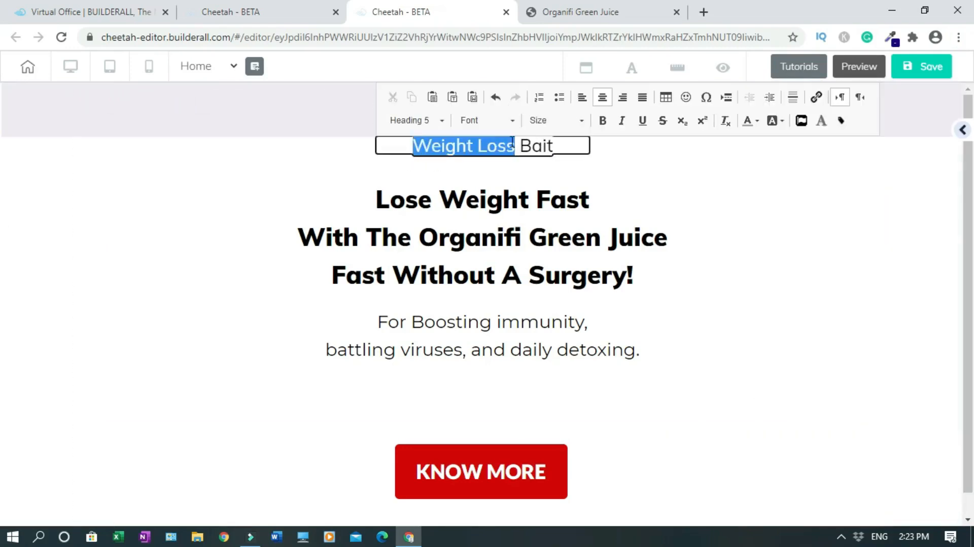
left_click(748, 121)
left_click(765, 197)
left_click(748, 121)
left_click(840, 175)
left_click(751, 176)
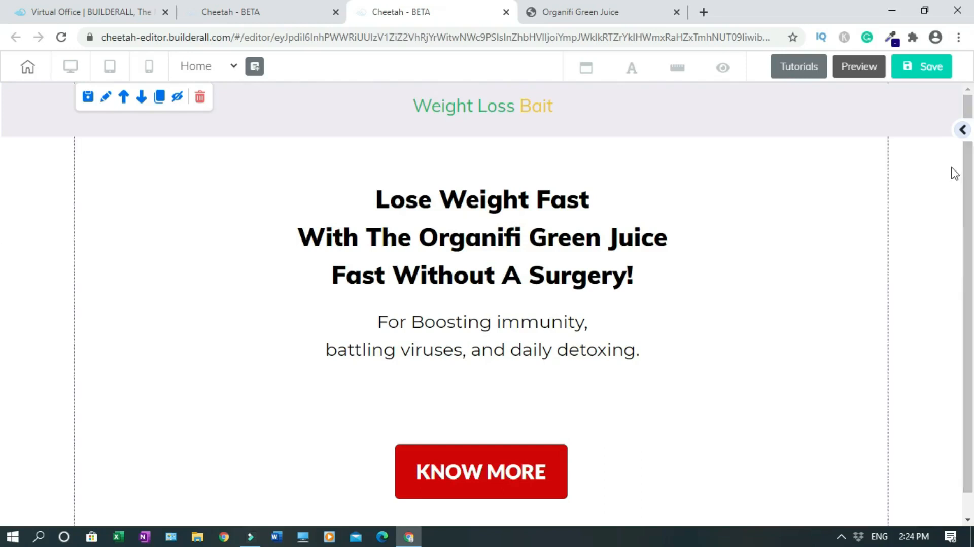
left_click(963, 131)
left_click(822, 167)
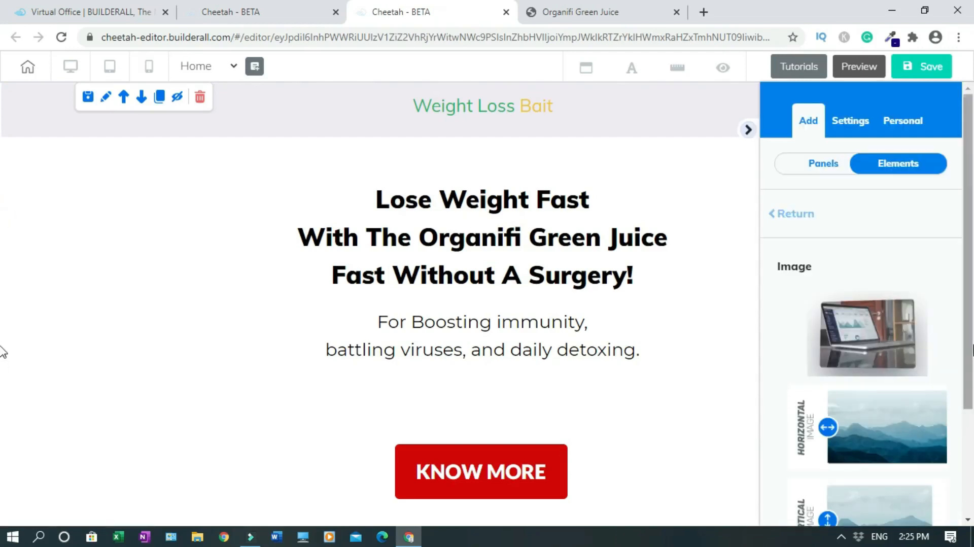
left_click_drag(972, 350, 972, 461)
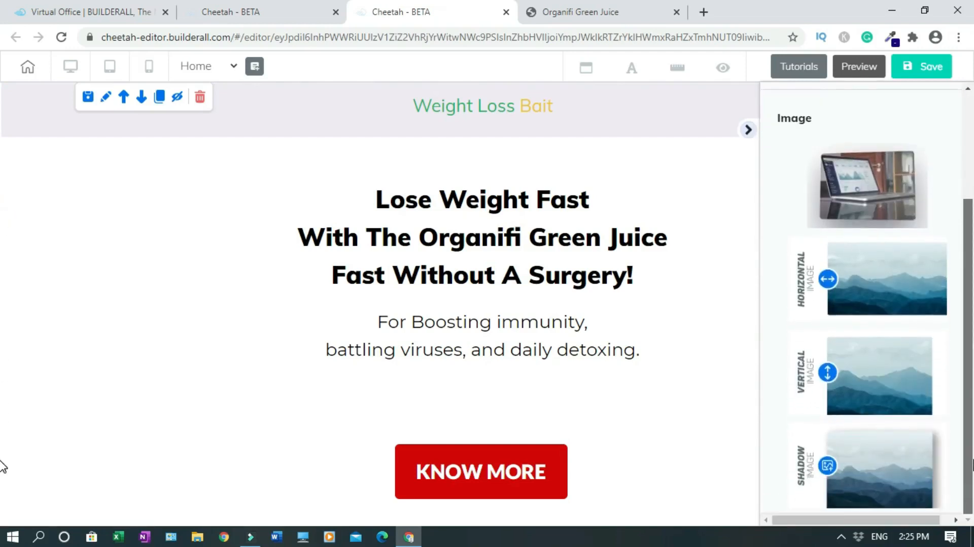
left_click(887, 467)
left_click(746, 130)
left_click(602, 471)
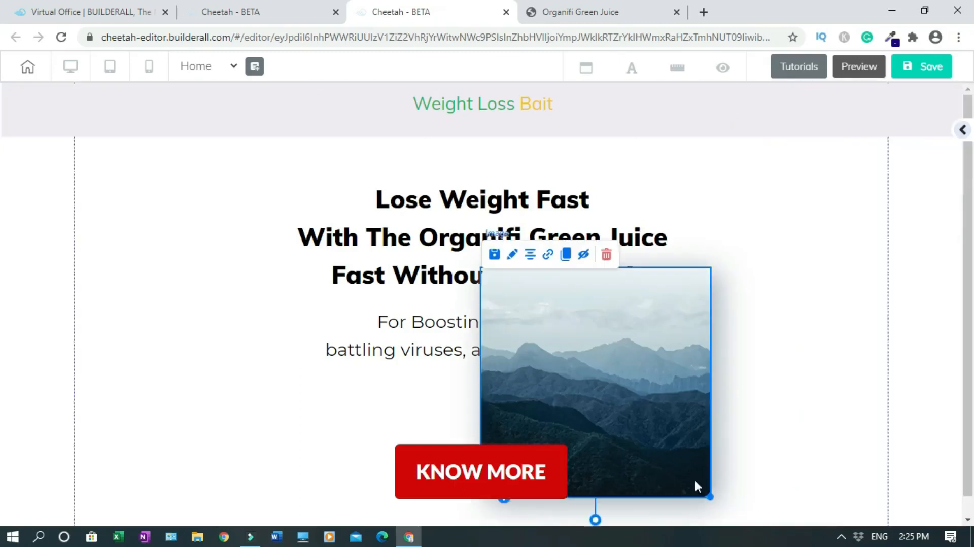
left_click_drag(696, 482, 567, 333)
left_click_drag(519, 290, 188, 136)
left_click(154, 112)
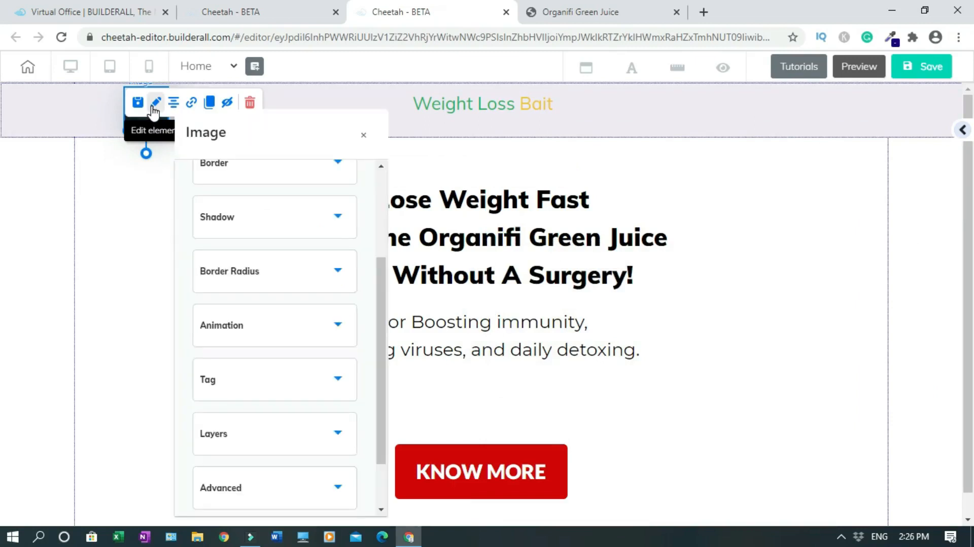
left_click(338, 207)
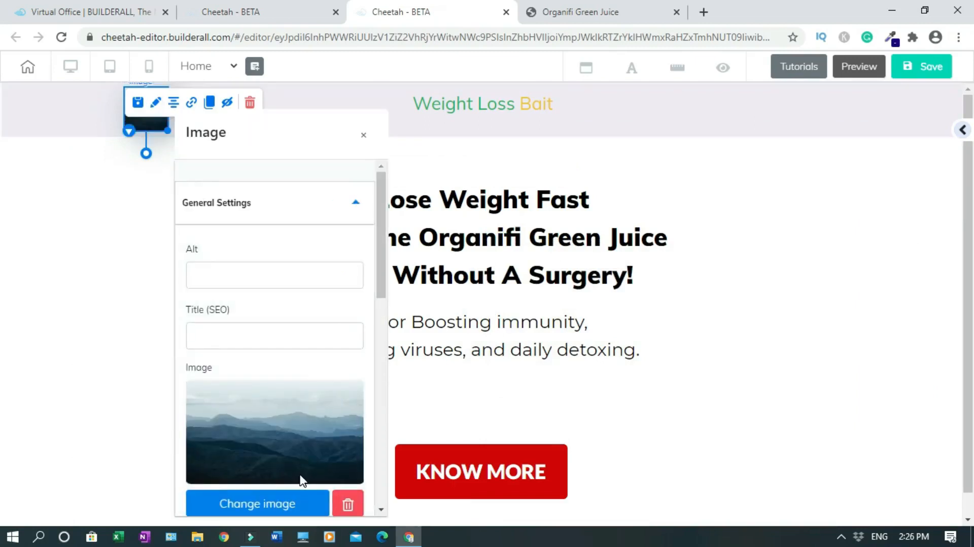
left_click(366, 138)
left_click(154, 129)
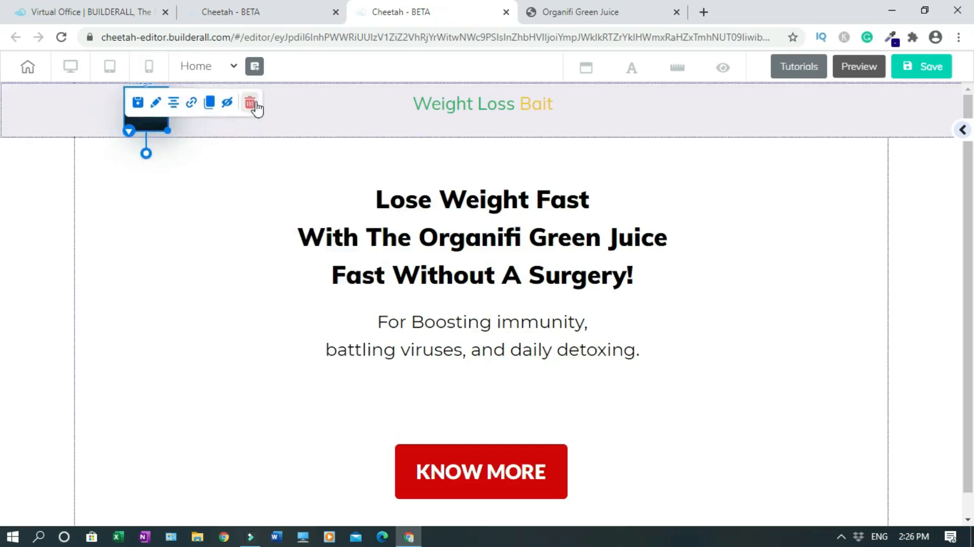
left_click(249, 102)
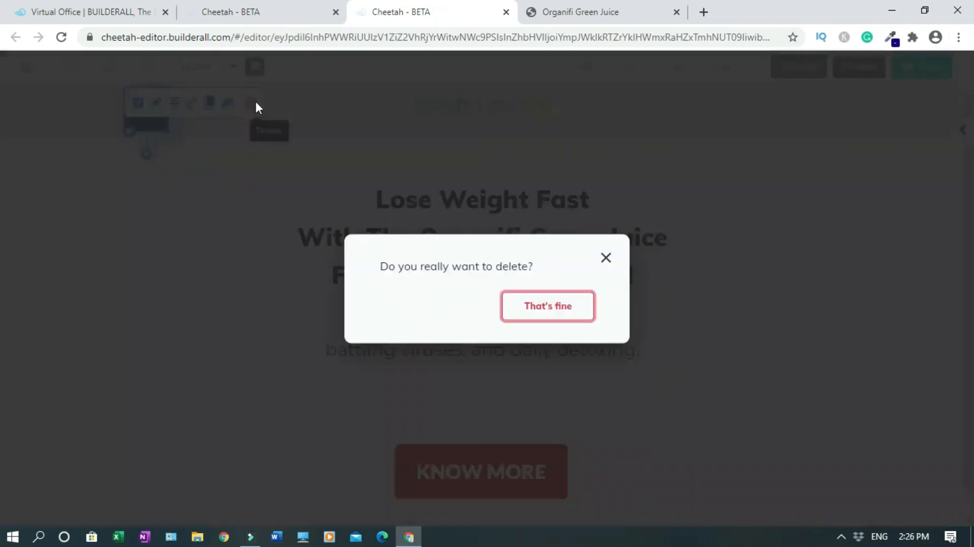
left_click(544, 314)
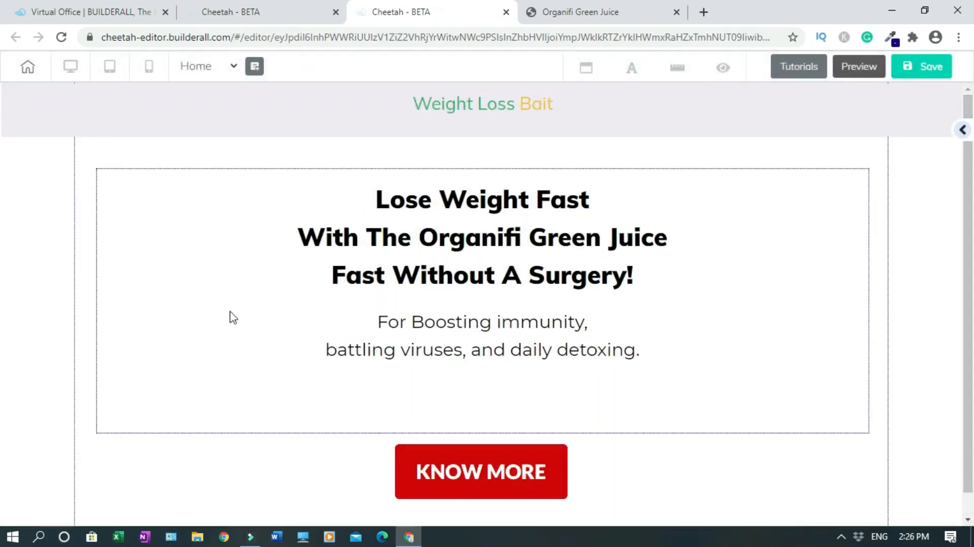
Add the laptop picture from the Image elements to the panel, below the header bar and beside the headline.
left_click(963, 133)
left_click(876, 173)
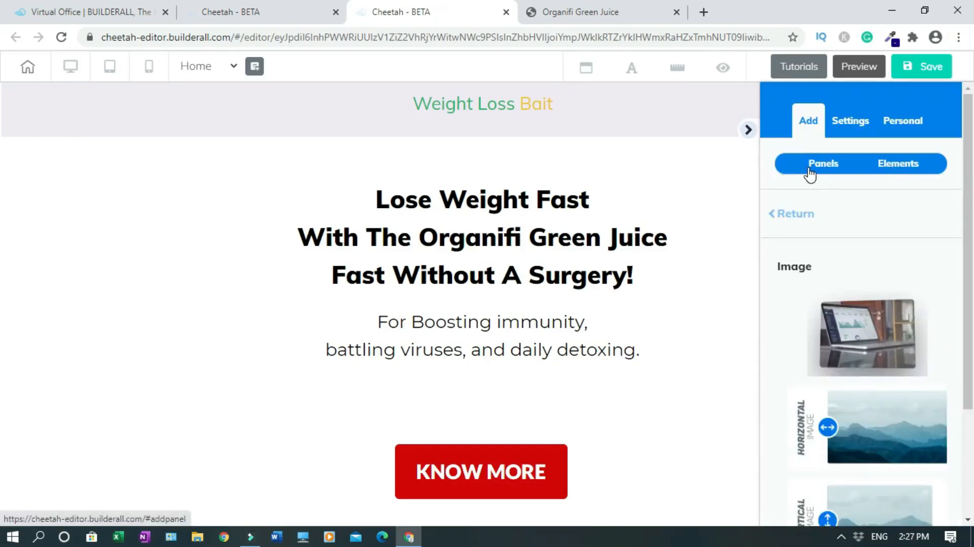
left_click(773, 221)
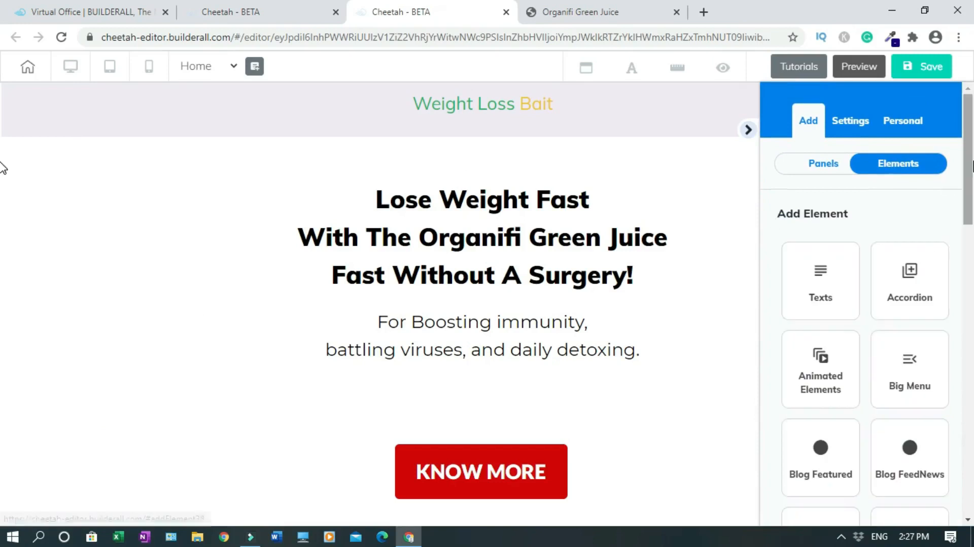
scroll(970, 226, "down", 3)
left_click_drag(971, 227, 972, 300)
scroll(972, 312, "down", 3)
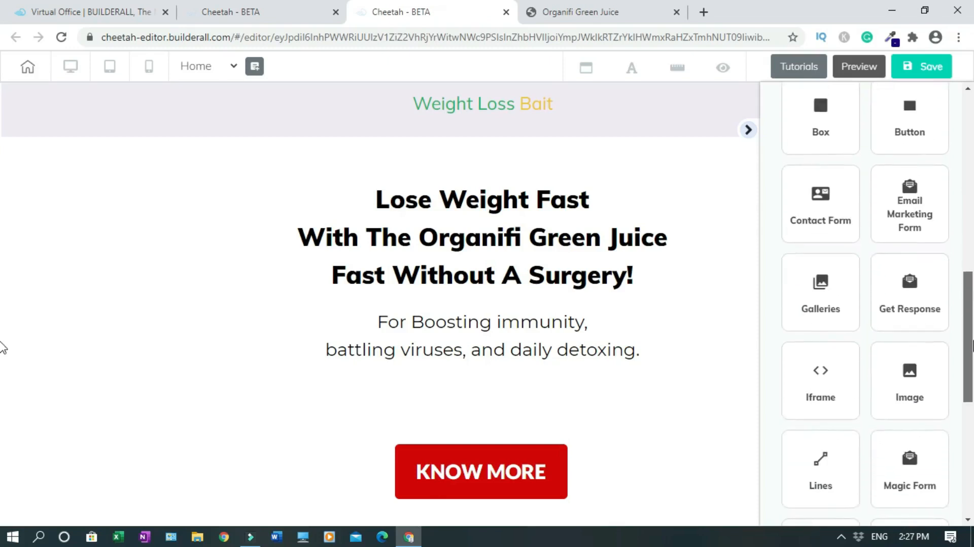
scroll(972, 341, "up", 15)
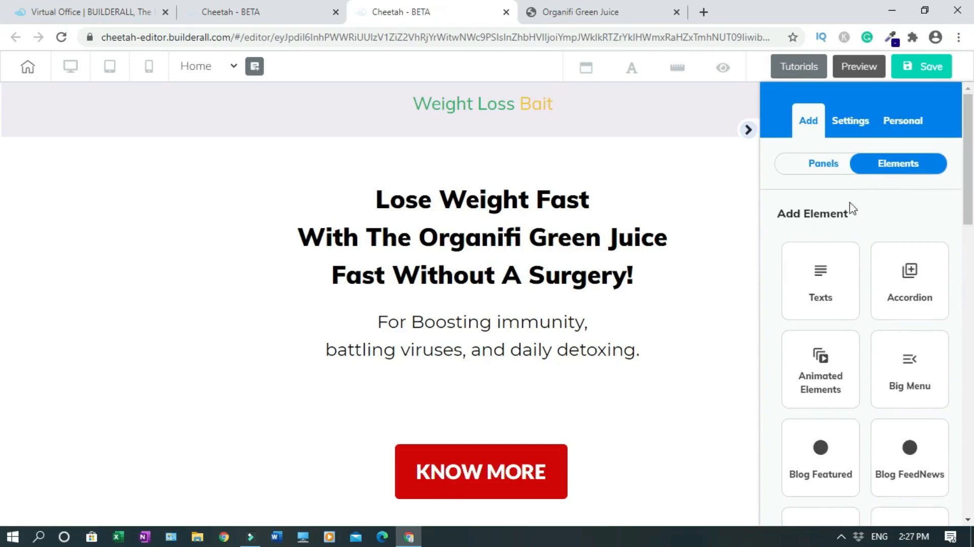
scroll(972, 307, "down", 6)
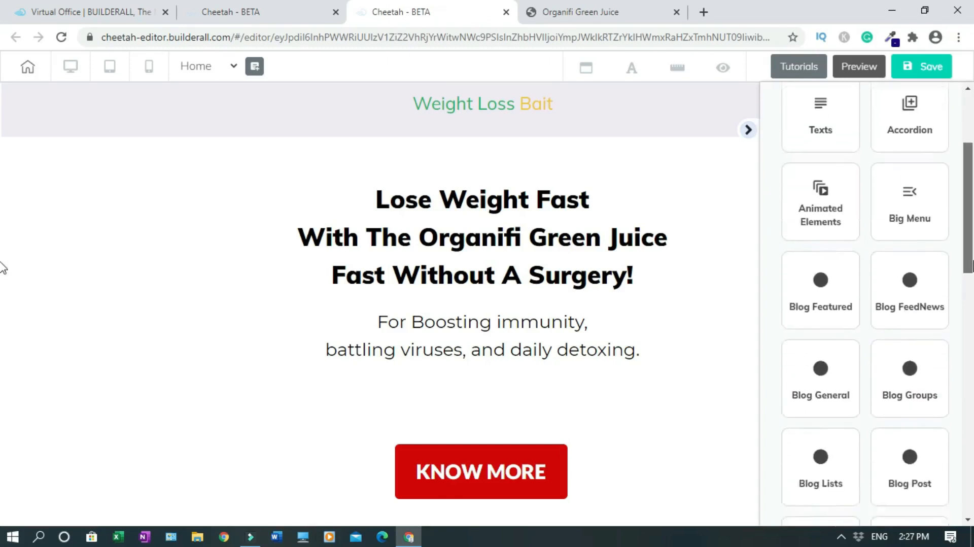
scroll(916, 351, "down", 7)
left_click(915, 351)
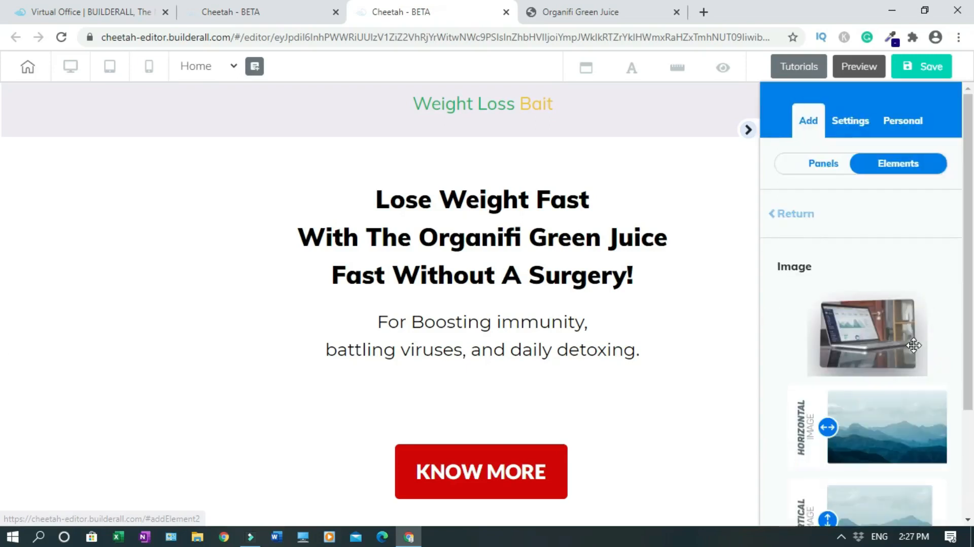
left_click_drag(867, 335, 167, 248)
left_click(748, 131)
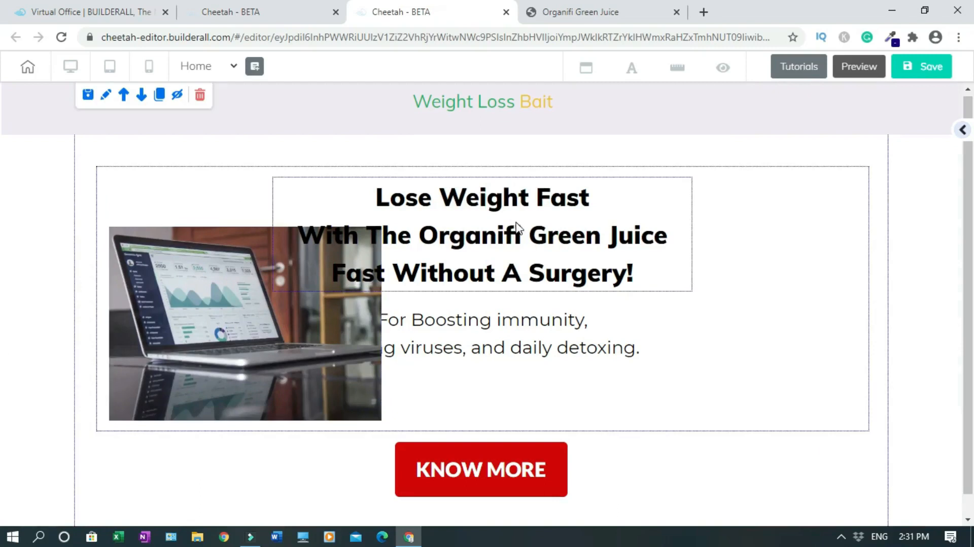
Move the headline and the "For Boosting immunity" text sideways so they sit beside the laptop image.
left_click_drag(517, 226, 650, 227)
left_click_drag(530, 330, 680, 350)
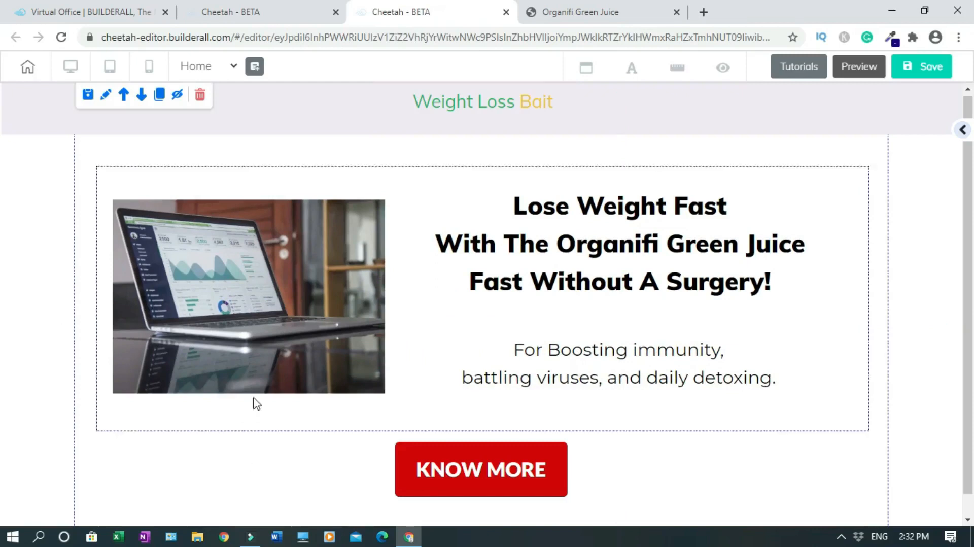
Upload organifi.jpg from the Downloads folder as a replacement picture for the laptop image element.
left_click(250, 288)
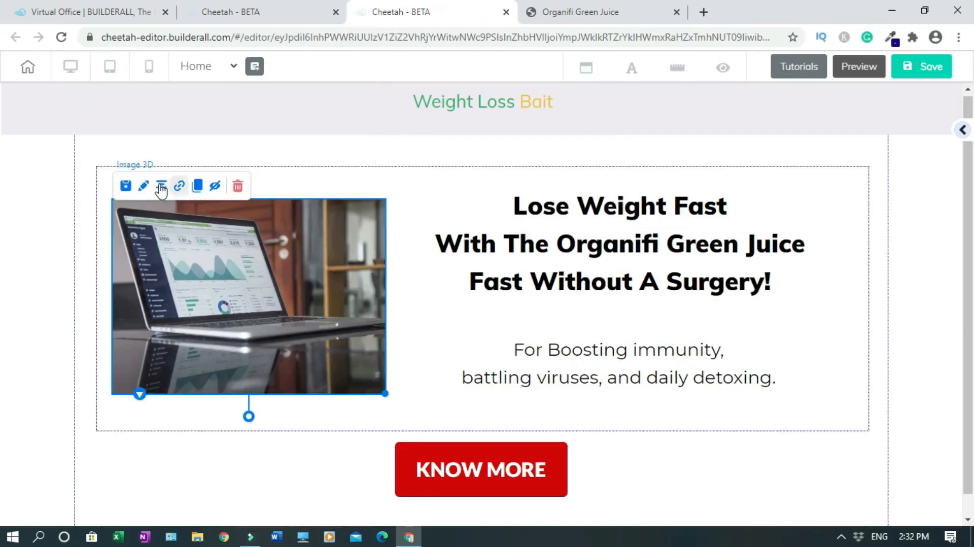
left_click(145, 189)
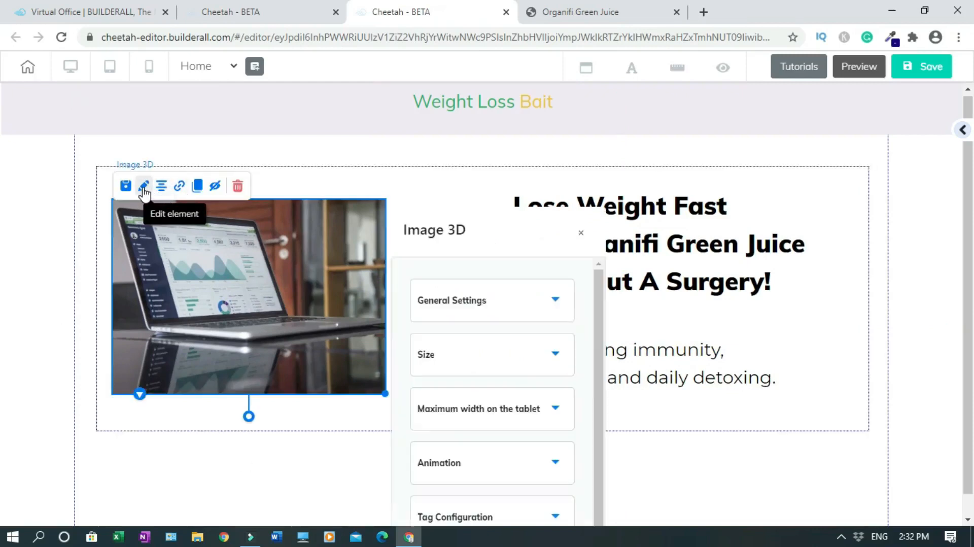
left_click(559, 301)
scroll(600, 448, "down", 5)
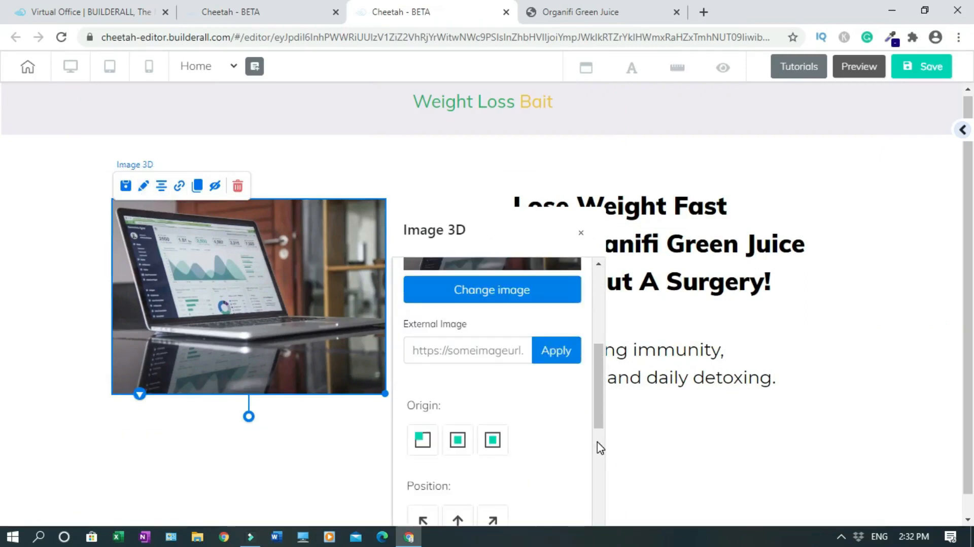
left_click_drag(598, 358, 595, 327)
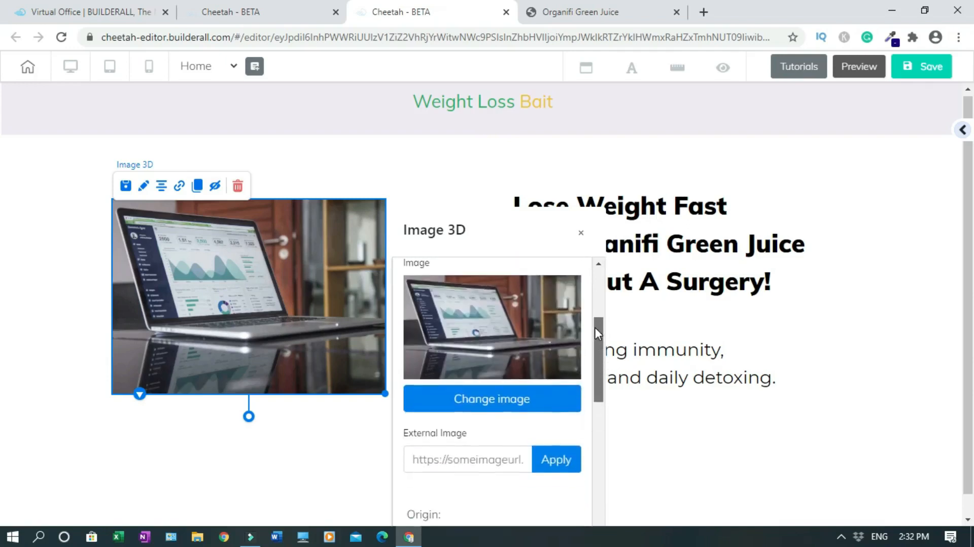
left_click(522, 401)
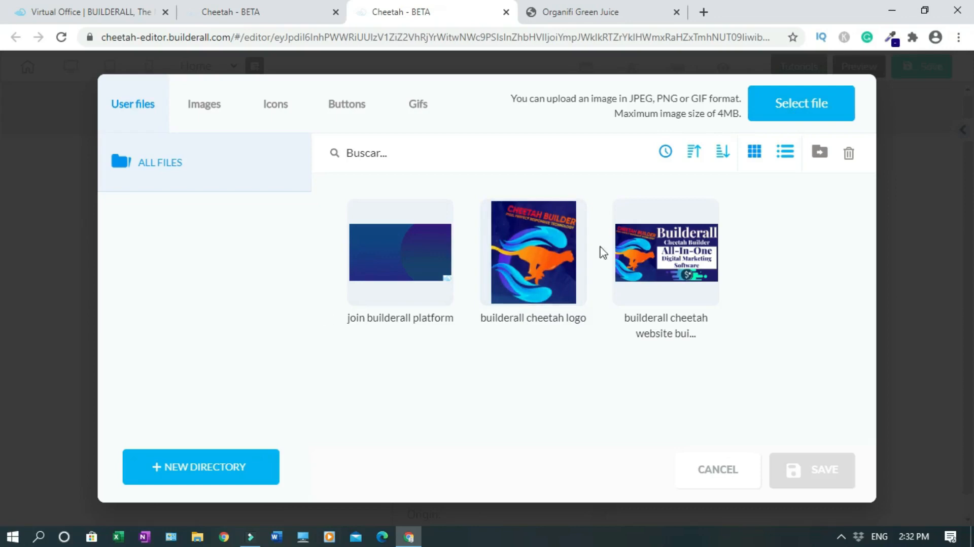
left_click(782, 105)
left_click(198, 122)
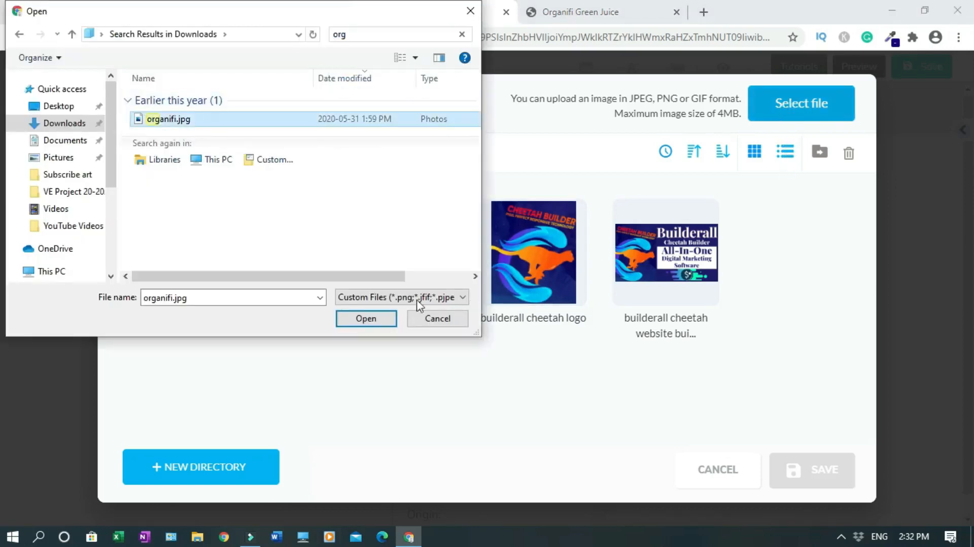
left_click(369, 318)
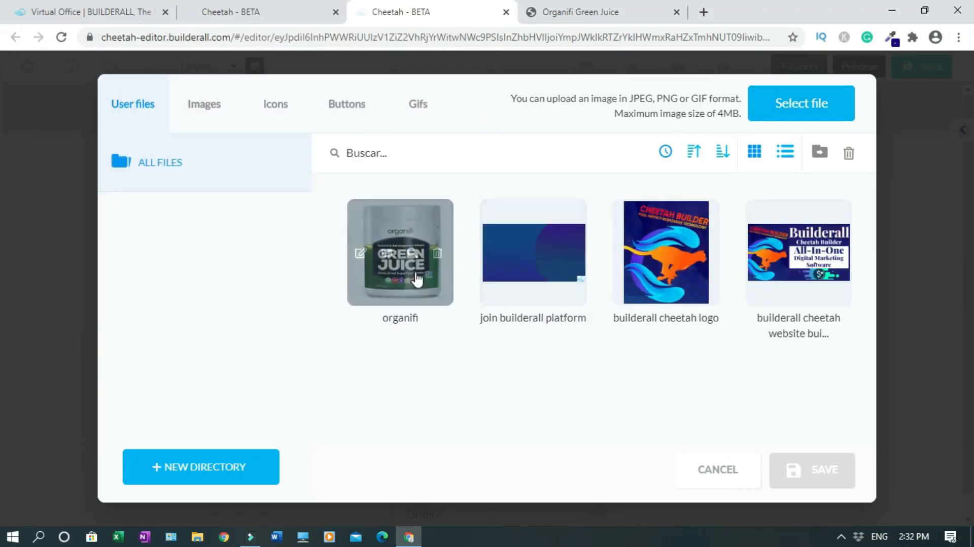
Apply the organifi picture to the image element, leave Alt and Title empty, and close the image settings.
left_click(416, 277)
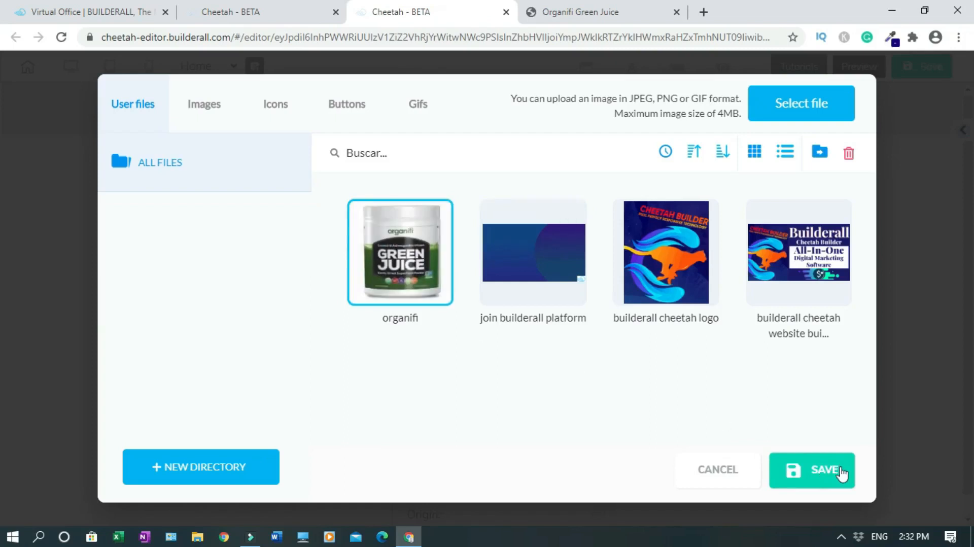
left_click(834, 475)
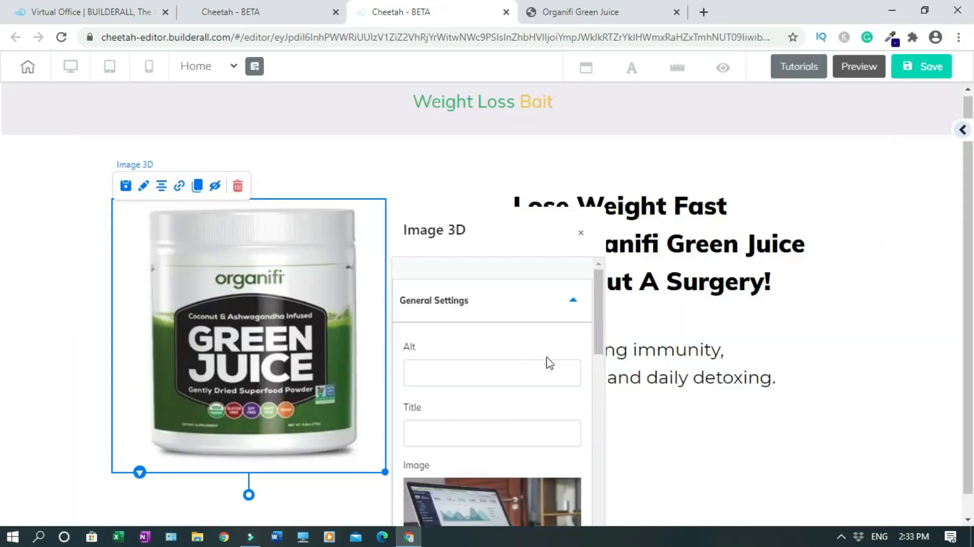
left_click(476, 373)
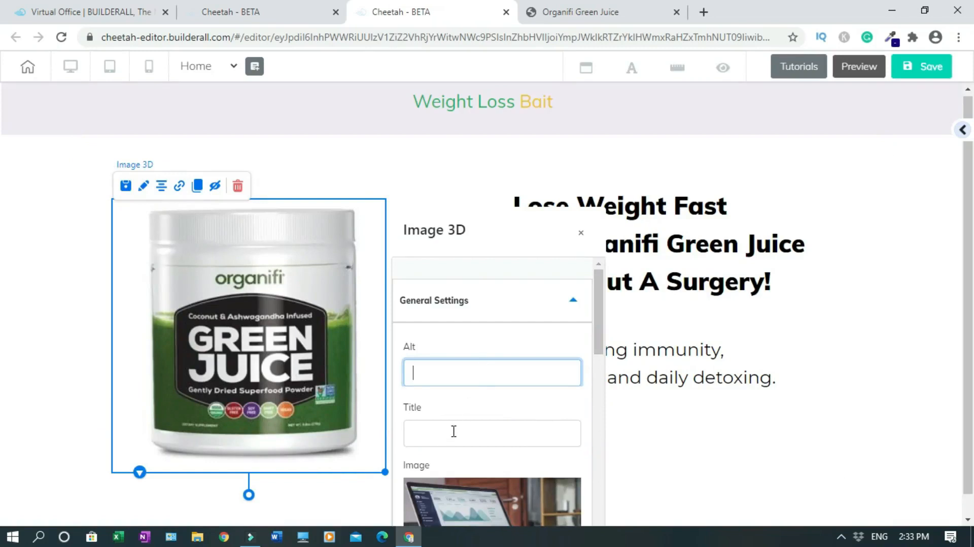
left_click(582, 233)
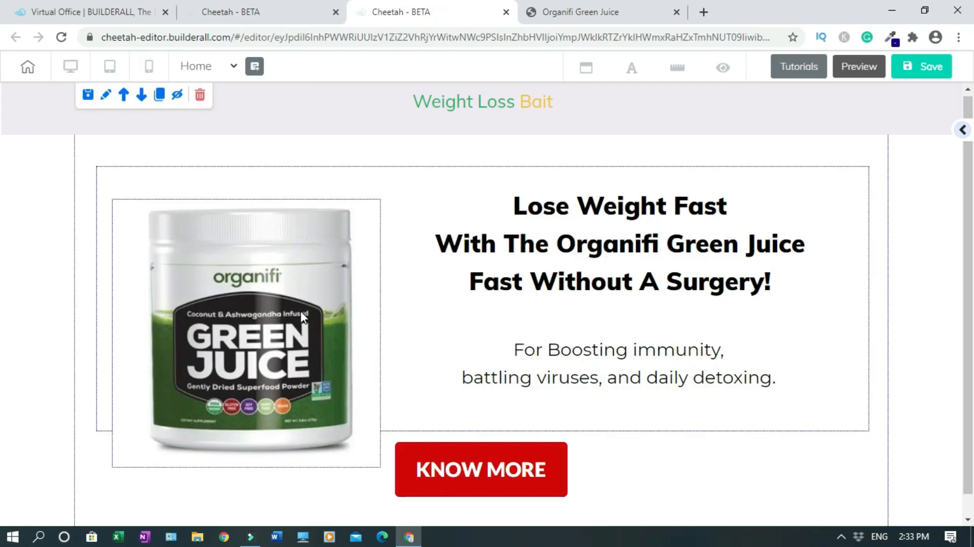
Shrink the Green Juice jar image and position it next to the headline text.
left_click(300, 311)
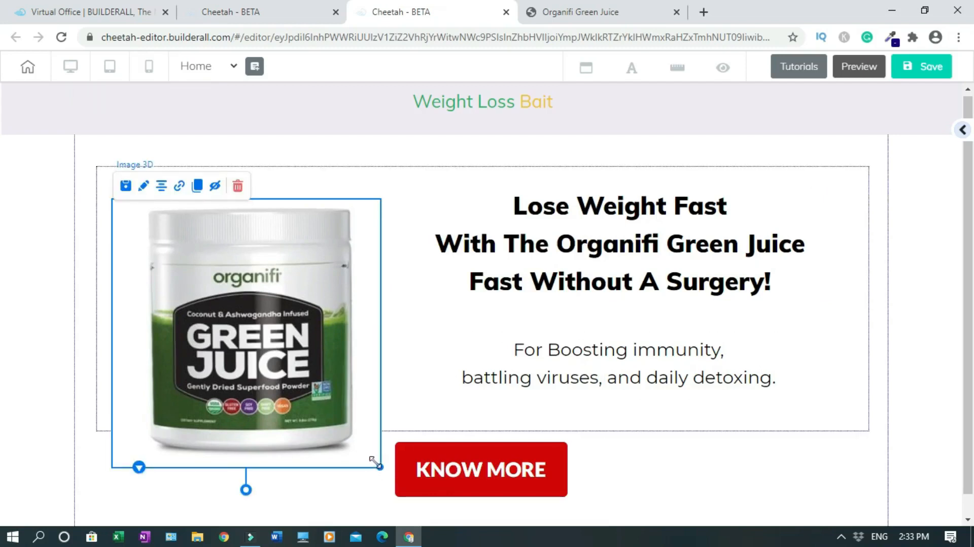
left_click_drag(375, 461, 332, 436)
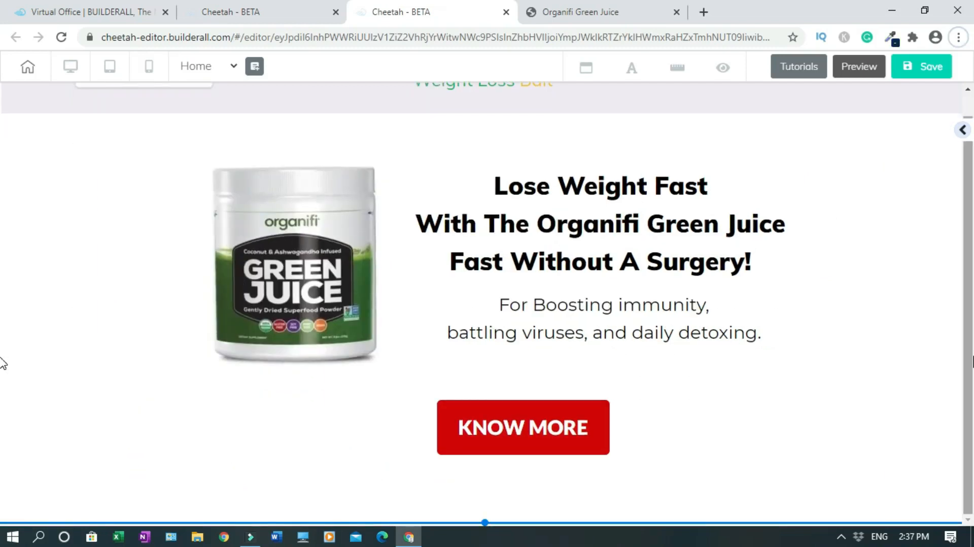
left_click_drag(973, 371, 973, 290)
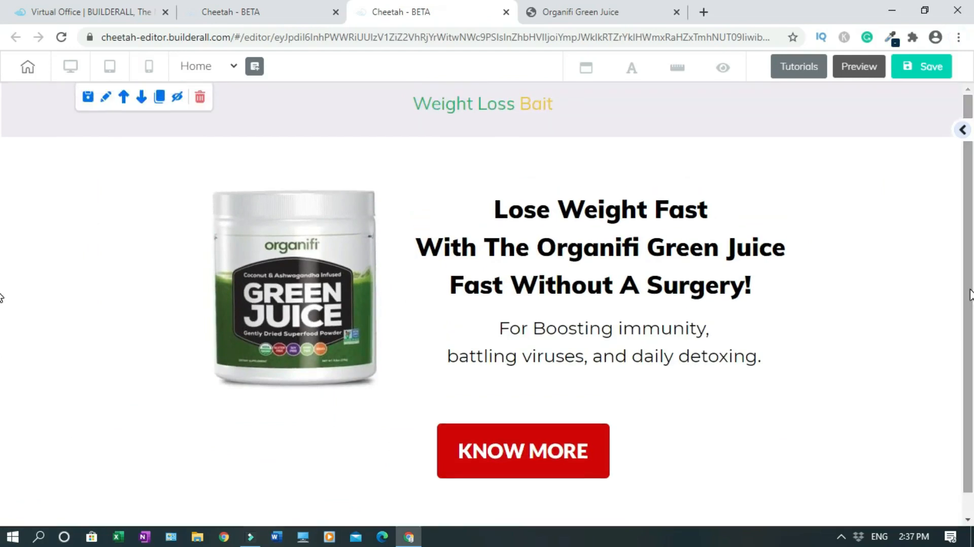
Duplicate the gray header bar with its title and place the copy across the panel's lower edge.
left_click(928, 130)
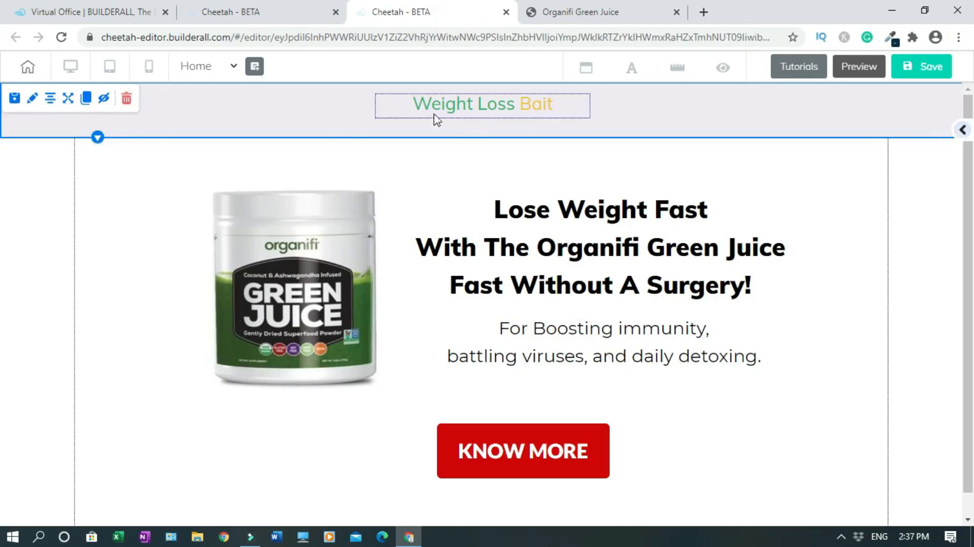
left_click(85, 102)
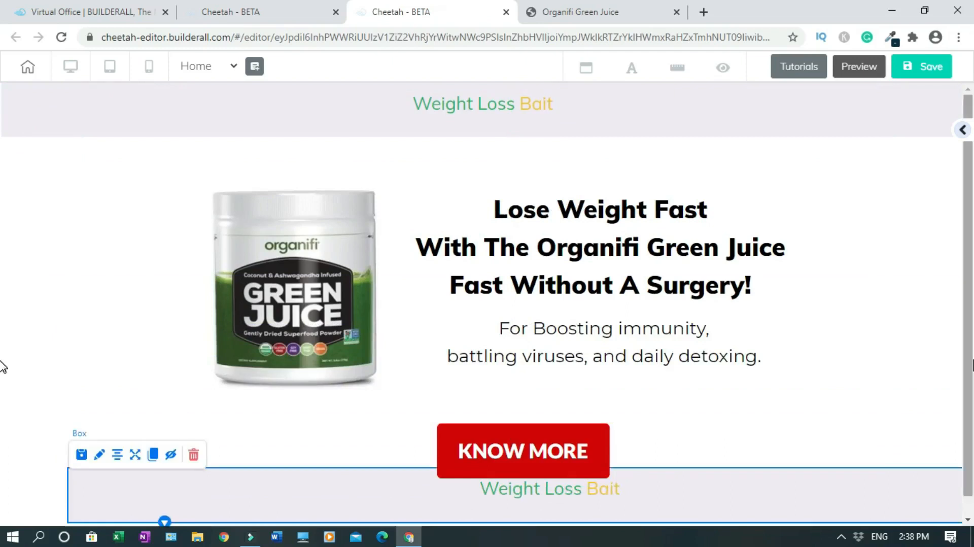
left_click(759, 509)
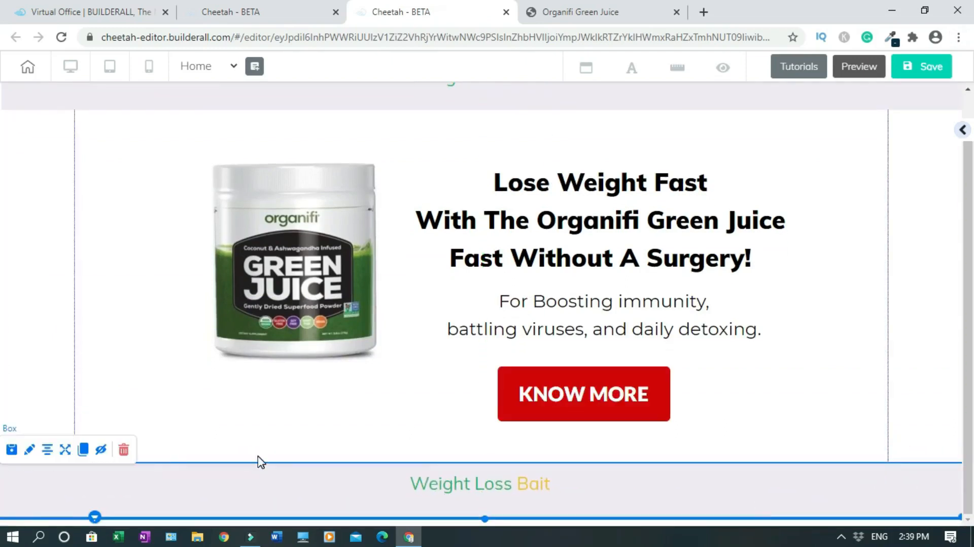
Change the lower bar's solid background color to the copied dark teal hex value and close the box settings.
left_click(29, 449)
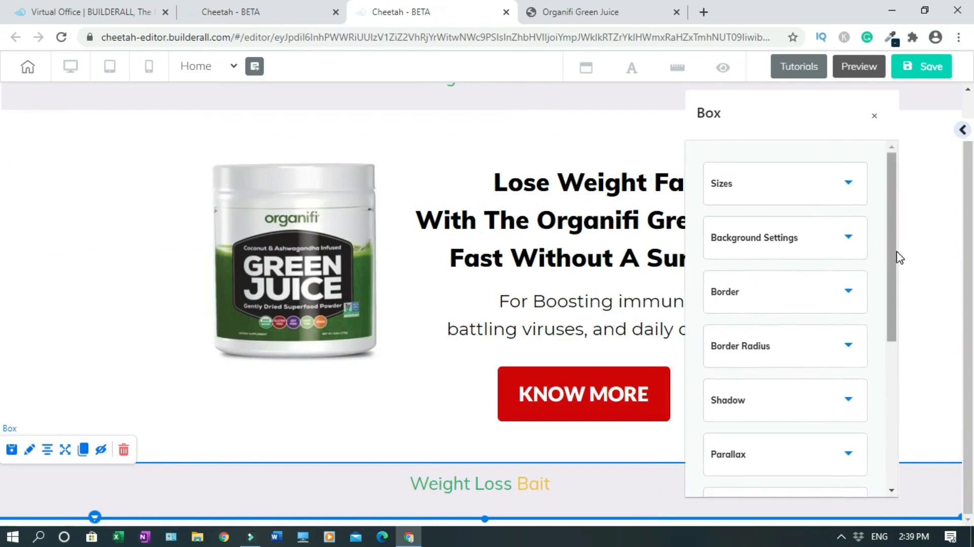
left_click(848, 238)
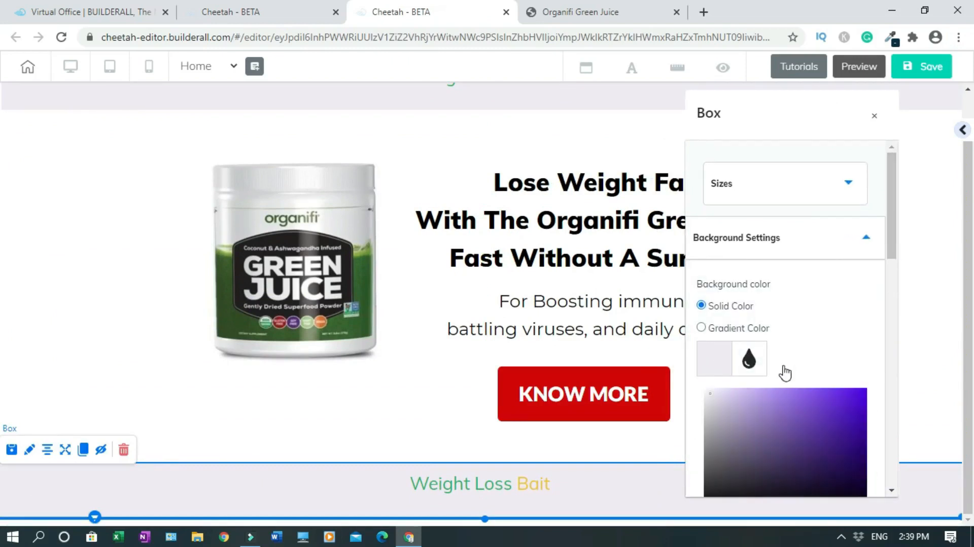
left_click_drag(892, 204, 891, 310)
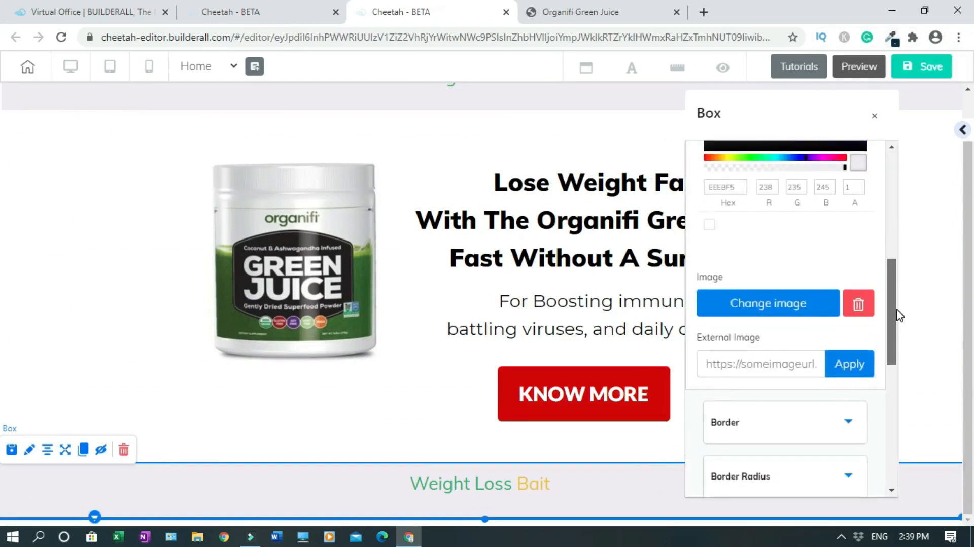
double_click(726, 187)
key("ctrl+v")
left_click(939, 357)
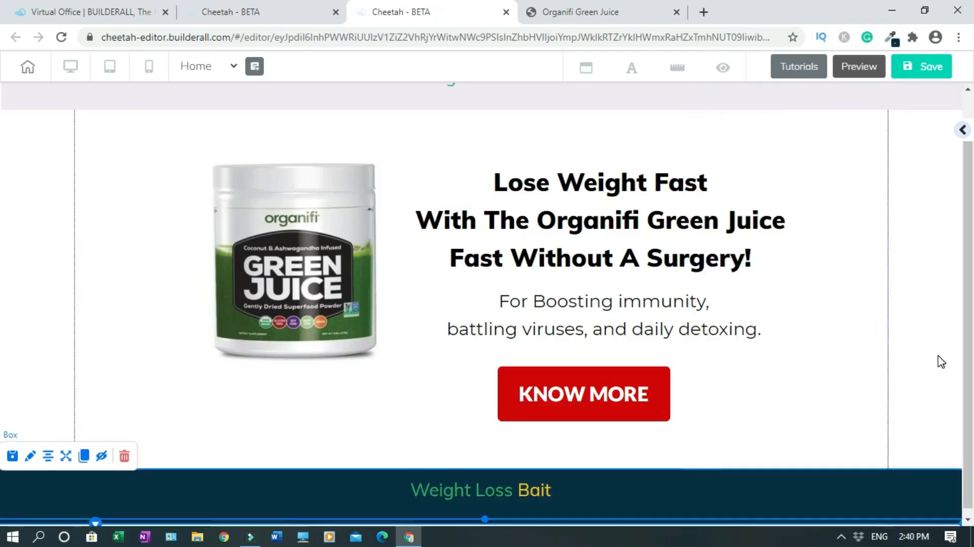
Color the whole "Weight Loss Bait" text in the footer bar white.
double_click(494, 488)
left_click(748, 465)
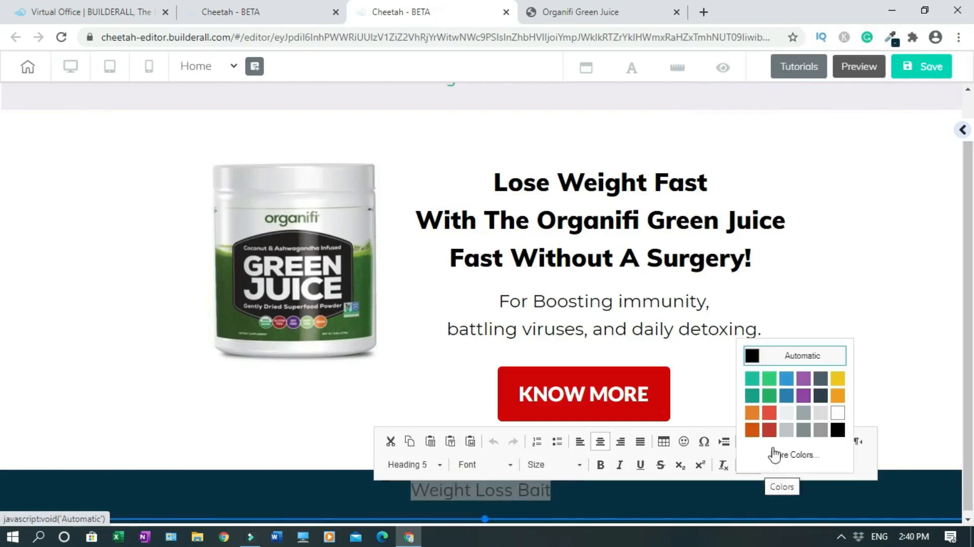
left_click(837, 414)
left_click(641, 504)
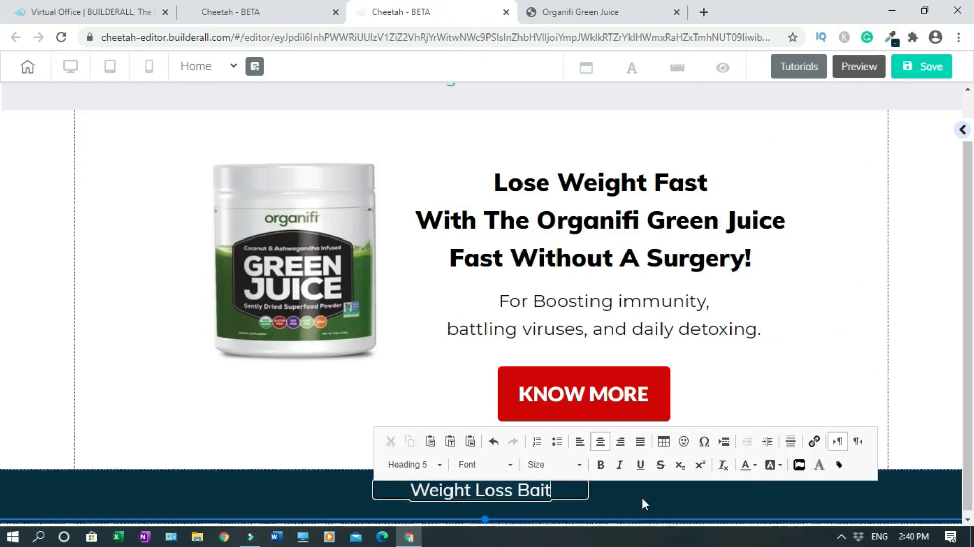
Replace the footer bar text with "Terms & Conditions | Privacy Policy | Health Disclaimer".
double_click(493, 490)
type("Ter")
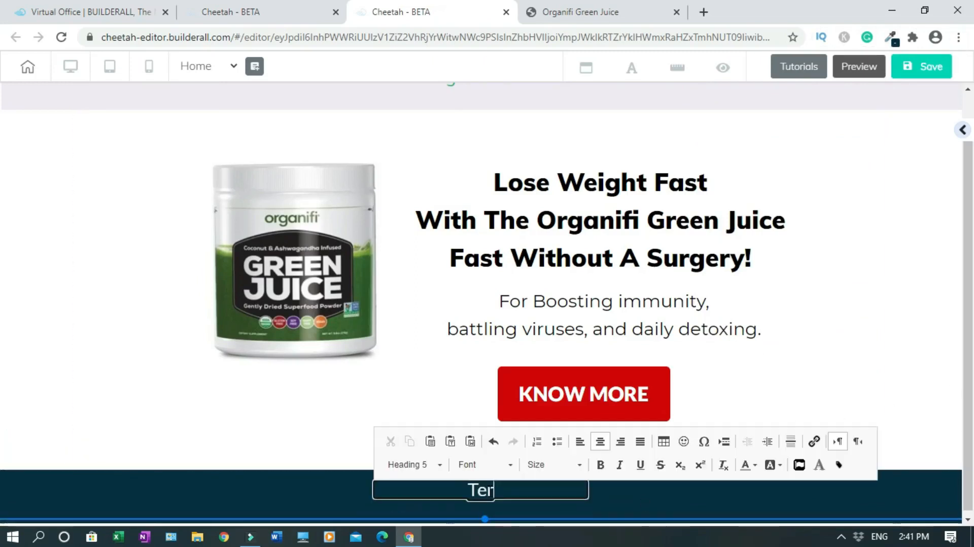
type("ms & Conditions")
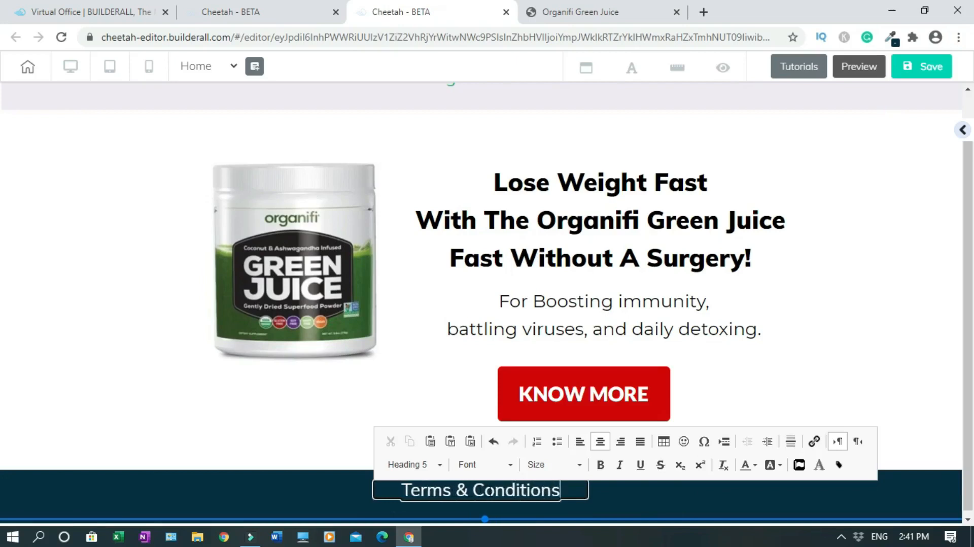
type(" | Privacy Policy")
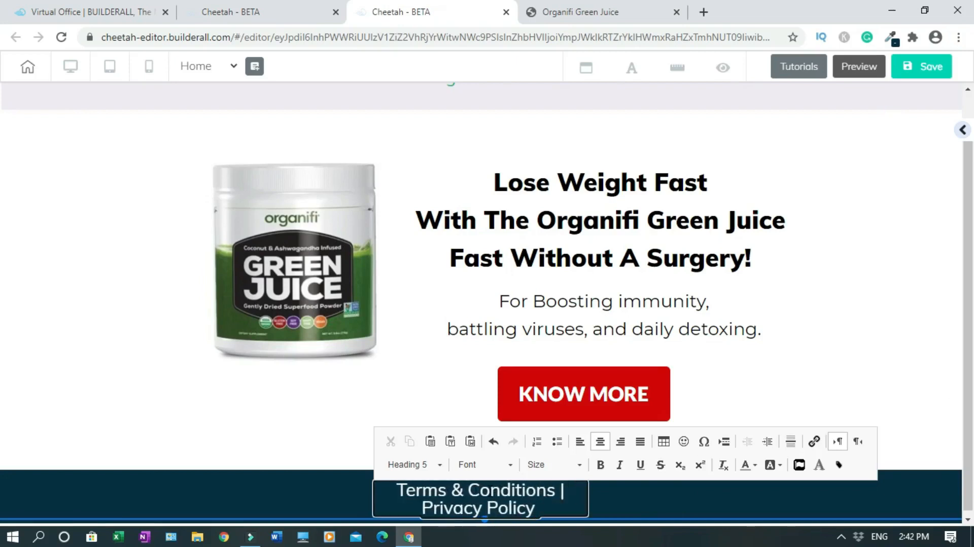
type(" | Health Disclaimer")
left_click(655, 477)
Widen the footer text element so its text fits on one line and recenter it in the dark bar.
left_click_drag(576, 495, 576, 477)
mouse_move(588, 515)
left_mouse_down()
mouse_move(896, 511)
mouse_move(862, 508)
left_mouse_up()
left_click_drag(764, 474, 626, 496)
Set the footer text's font size to 14 and narrow its text element to fit the line.
double_click(633, 491)
key("ctrl+a")
left_click(440, 470)
scroll(464, 430, "down", 1)
left_click(407, 472)
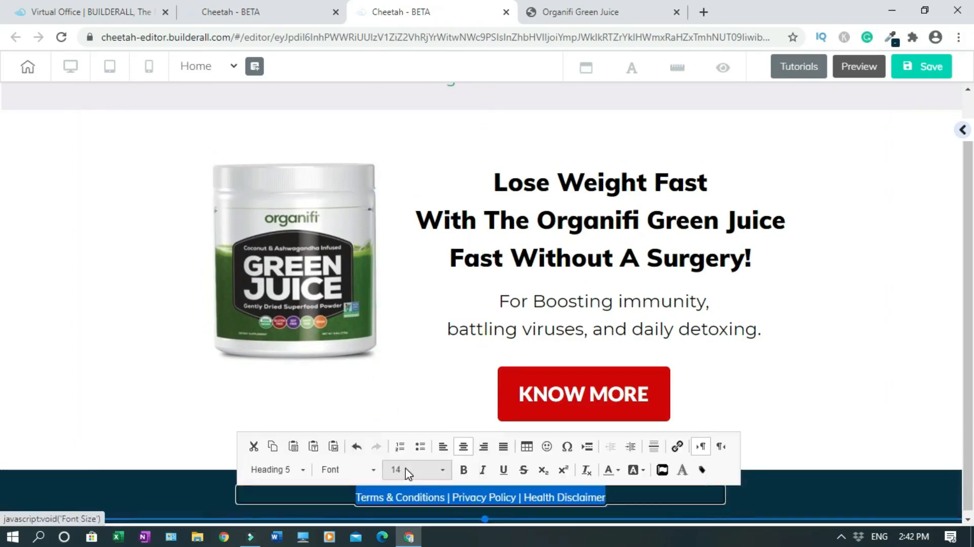
left_click(787, 494)
left_click_drag(726, 509, 535, 509)
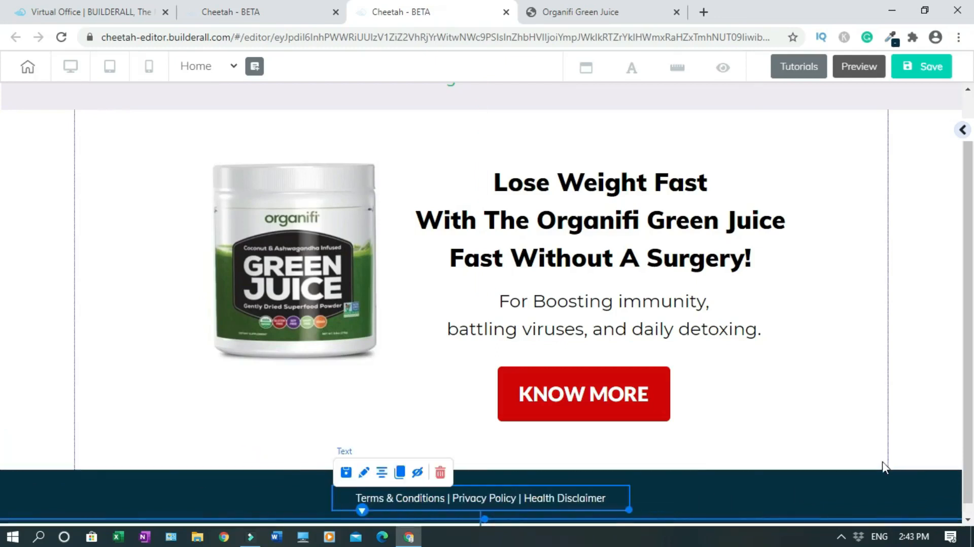
Add a second footer line reading "(c) 2020 Weight Loss Bait" beneath the policy names.
double_click(609, 502)
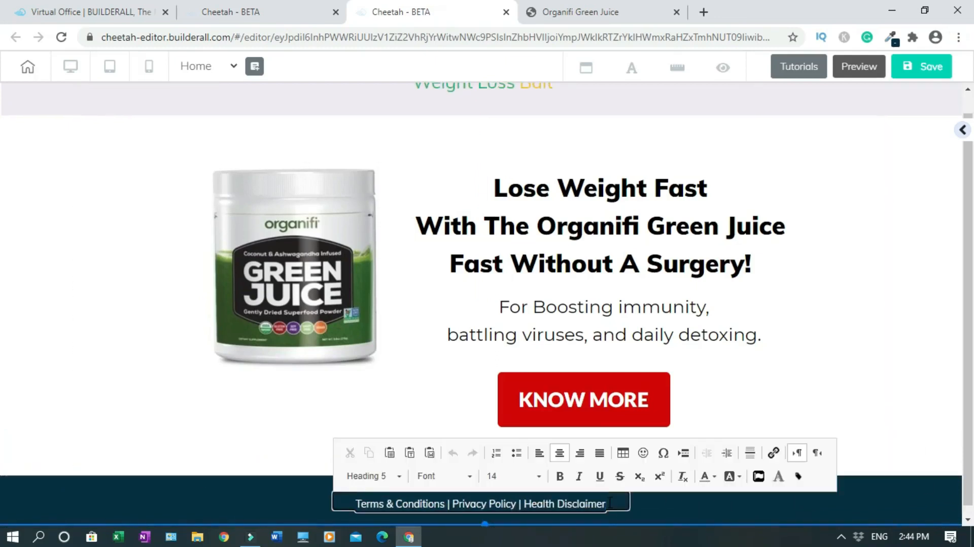
type("(c) Weight Lo")
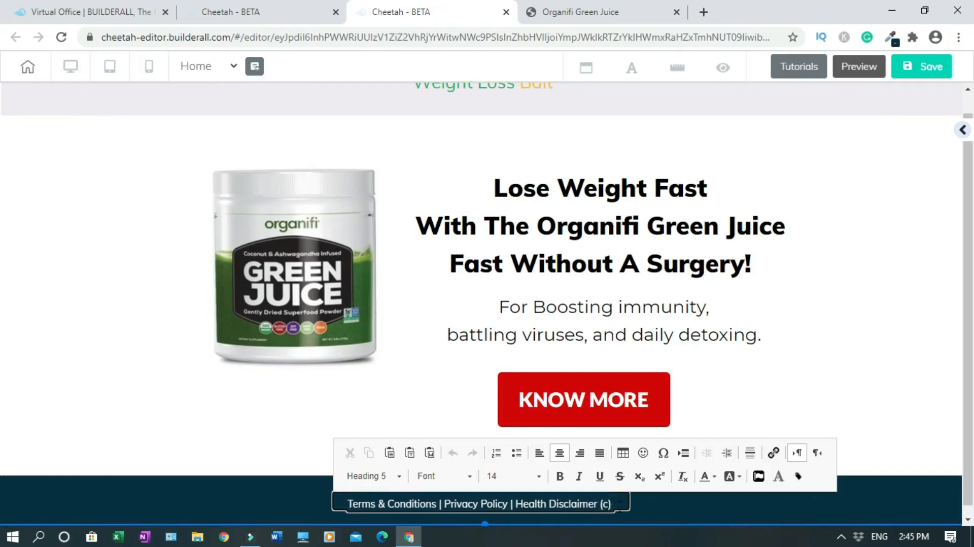
type("ss Bait")
left_click(614, 502)
type("2020")
left_click(589, 502)
key("Return")
left_click(867, 416)
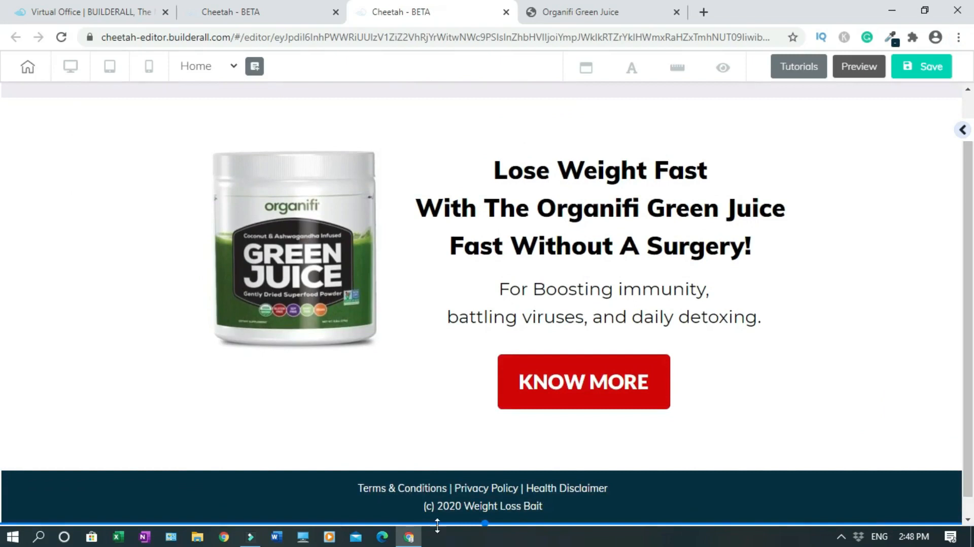
Select the words "Terms & Conditions" in the footer text and open their link settings.
left_click(393, 487)
left_click(394, 487)
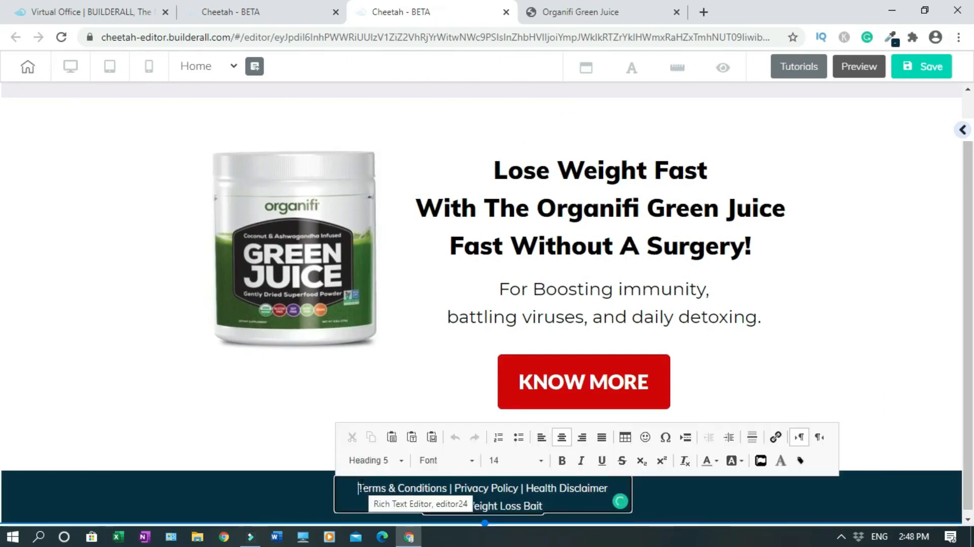
left_click_drag(358, 488, 446, 488)
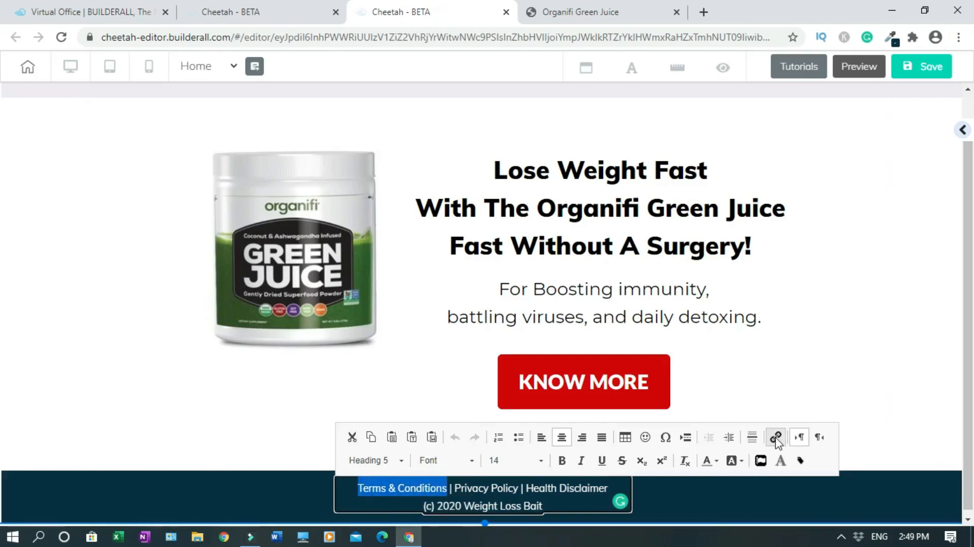
left_click(778, 436)
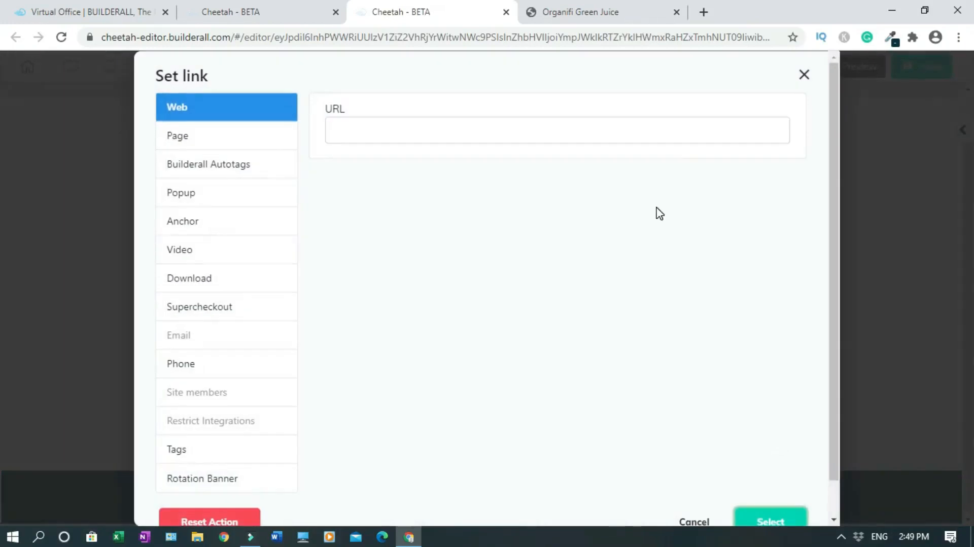
Switch to the Organifi Green Juice page and copy the address of its Terms & Conditions footer link.
left_click(561, 12)
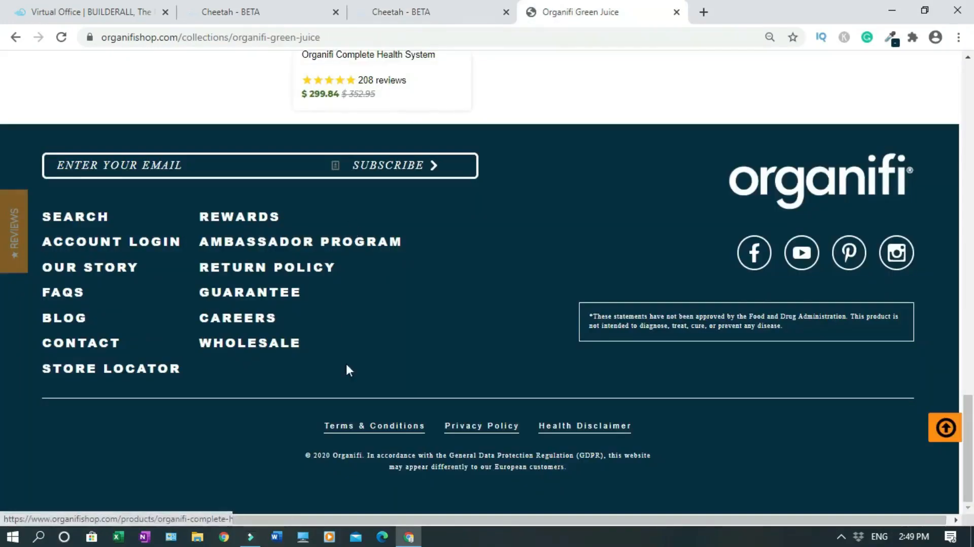
right_click(369, 428)
left_click(435, 364)
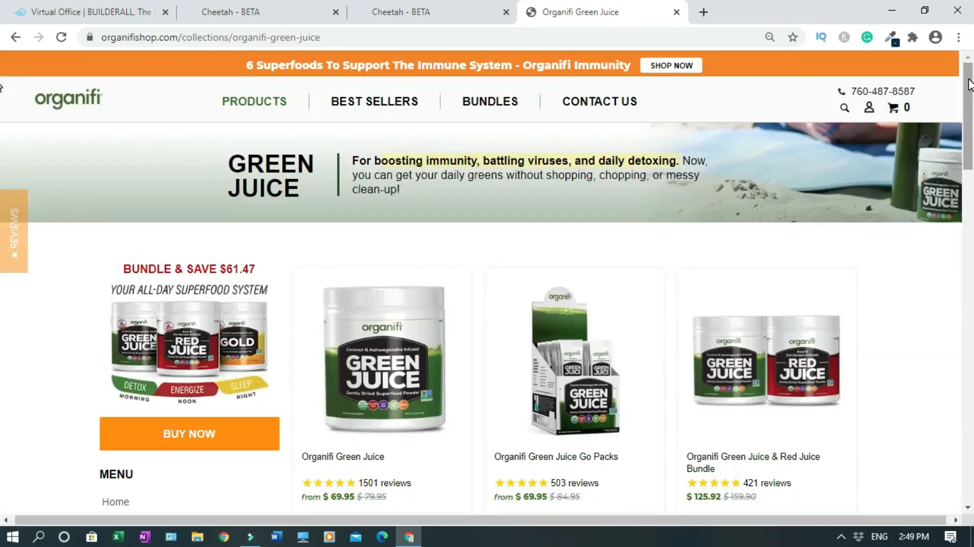
left_click_drag(970, 86, 970, 459)
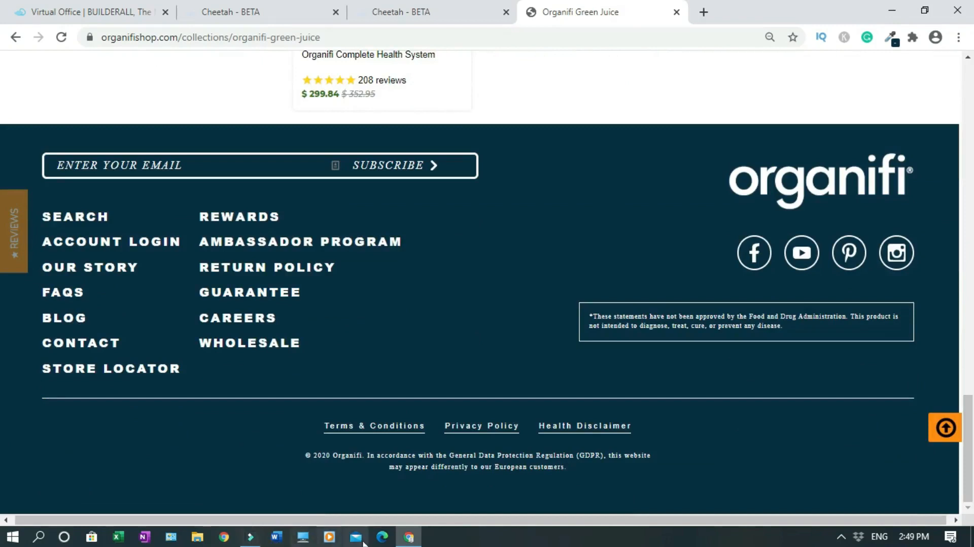
left_click(409, 16)
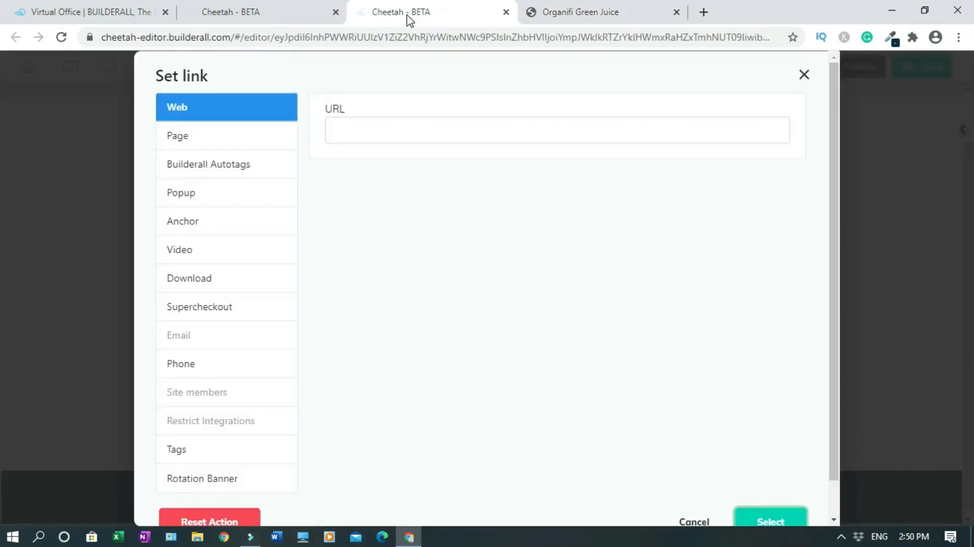
left_click(430, 132)
key("ctrl+v")
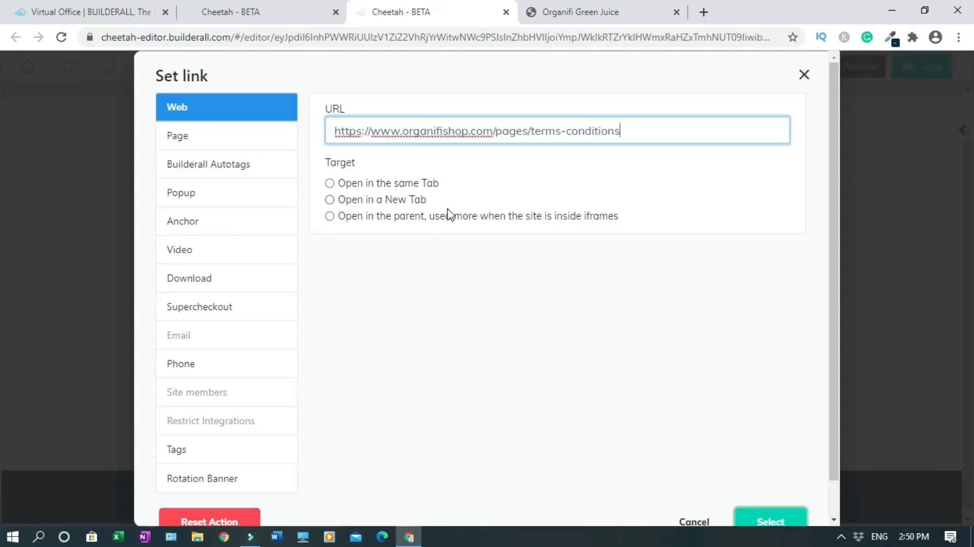
left_click(330, 200)
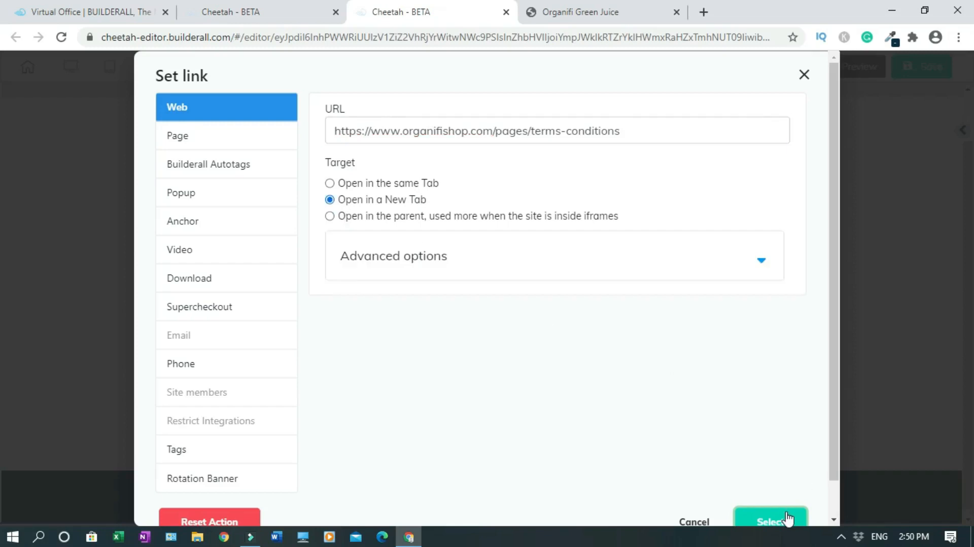
left_click(770, 521)
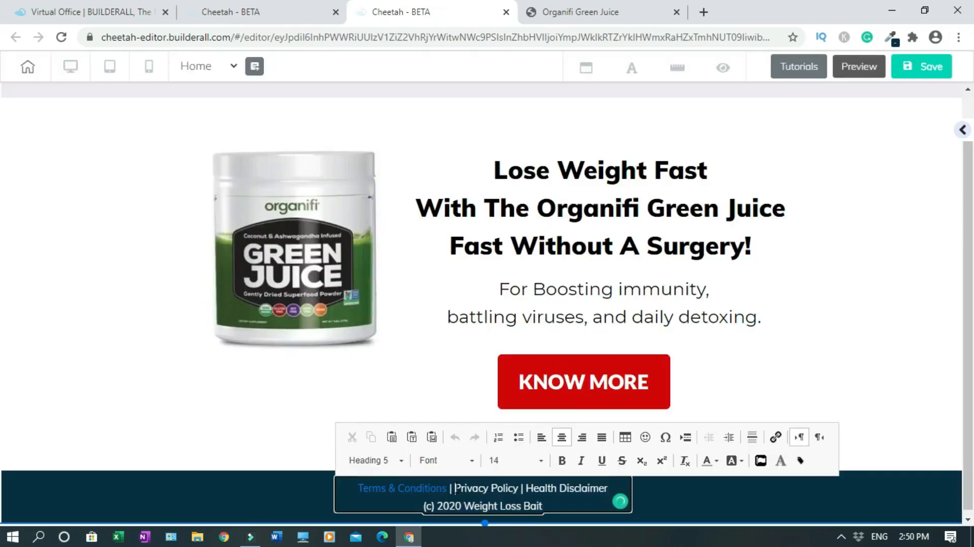
left_click_drag(484, 489, 515, 490)
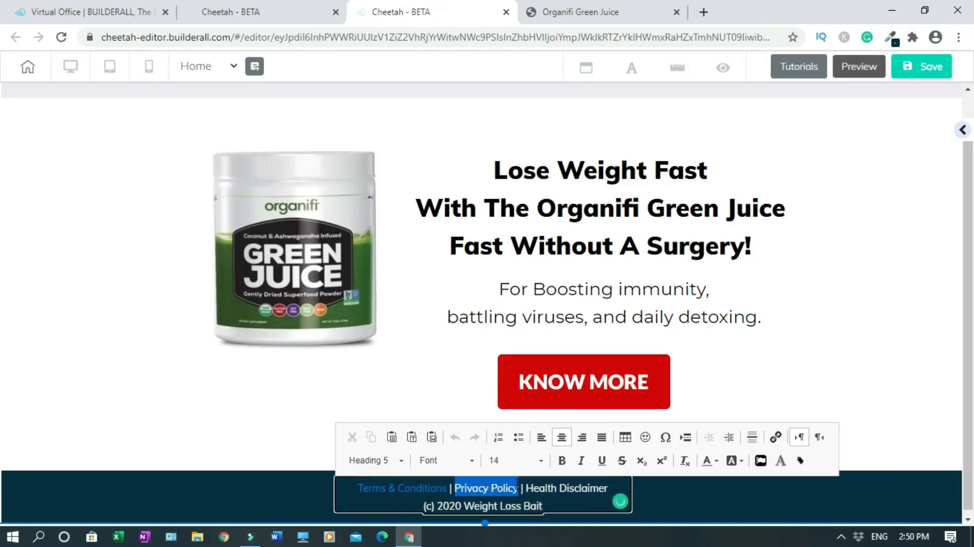
left_click(775, 437)
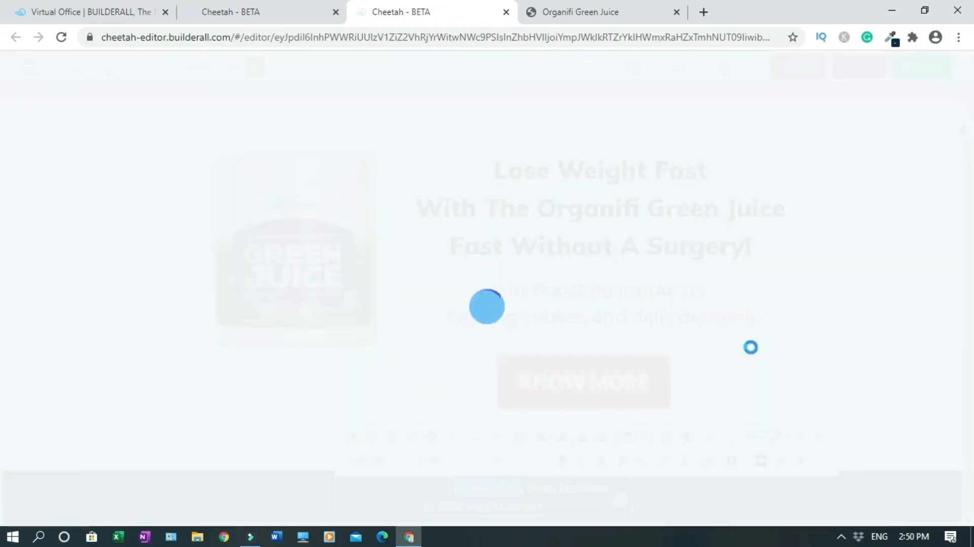
left_click(601, 13)
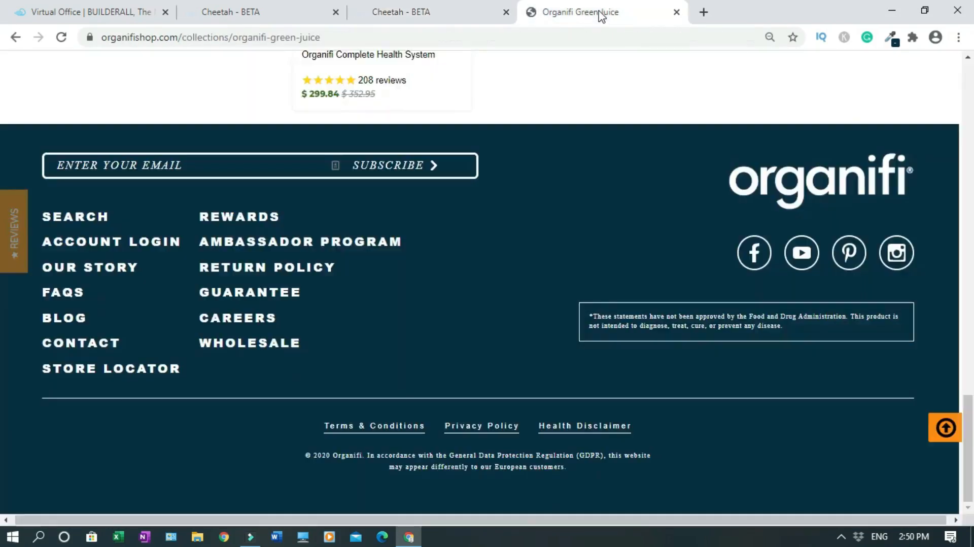
right_click(477, 432)
left_click(556, 368)
left_click(388, 13)
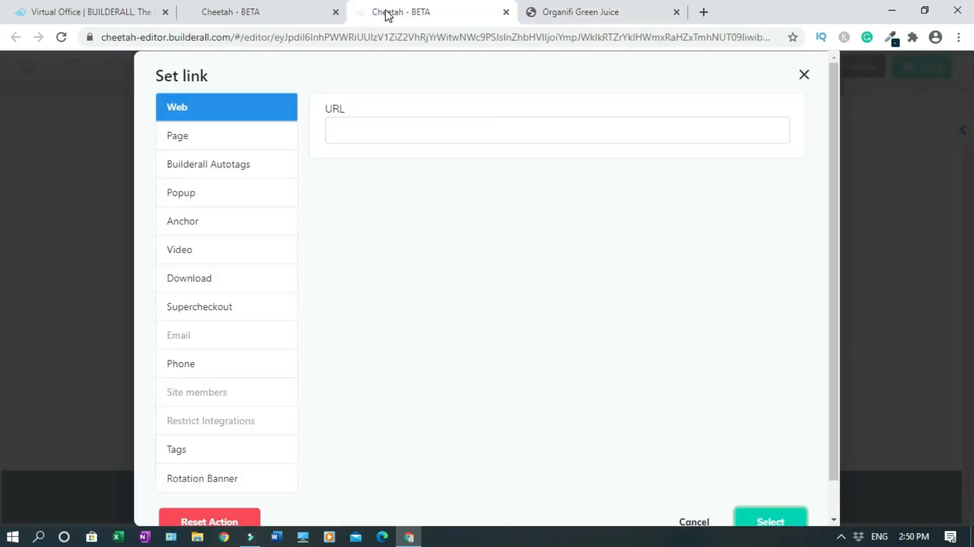
left_click(378, 126)
key("ctrl+v")
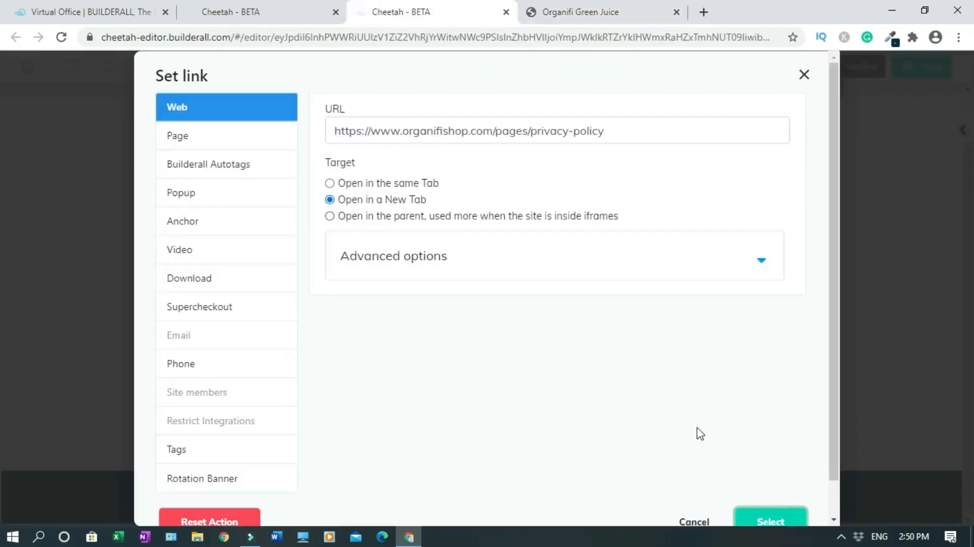
left_click(770, 521)
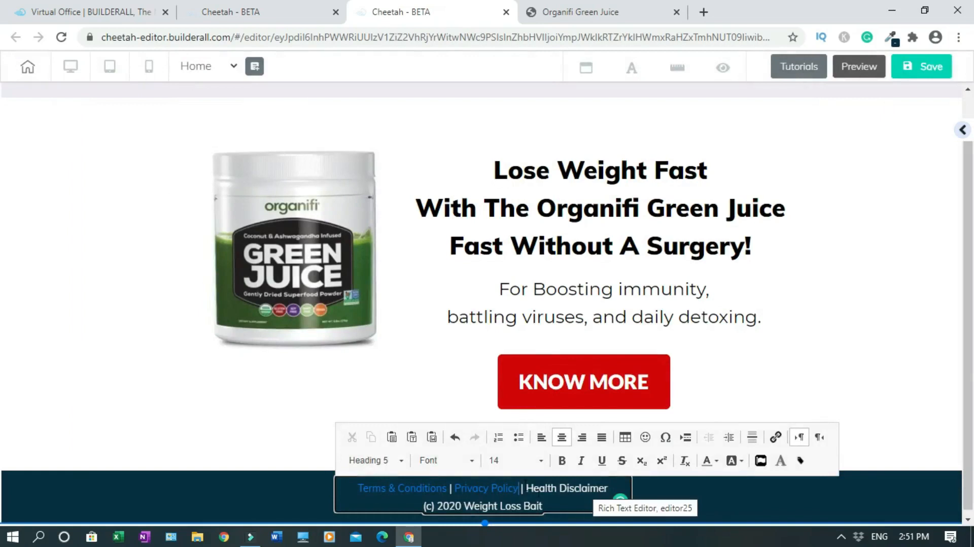
Select the words "Health Disclaimer" in the footer text and open their link settings.
left_click(951, 368)
left_click(549, 489)
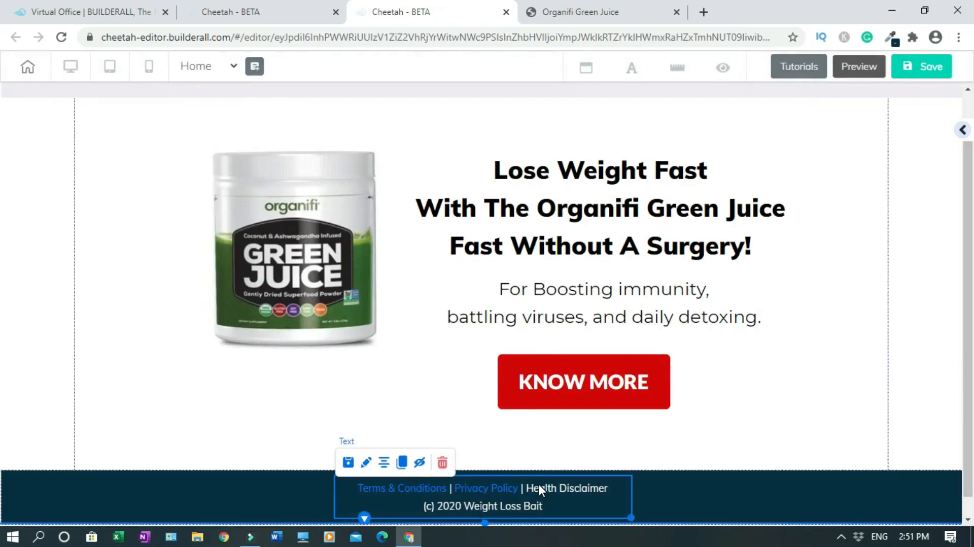
double_click(531, 488)
left_click_drag(526, 488, 608, 488)
left_click(774, 436)
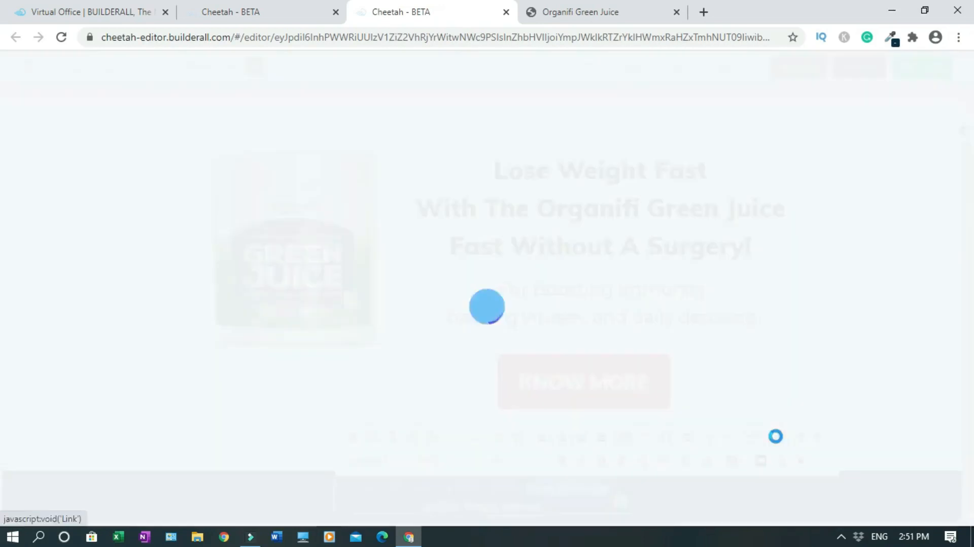
left_click(573, 12)
right_click(593, 436)
left_click(638, 368)
left_click(424, 12)
left_click(387, 137)
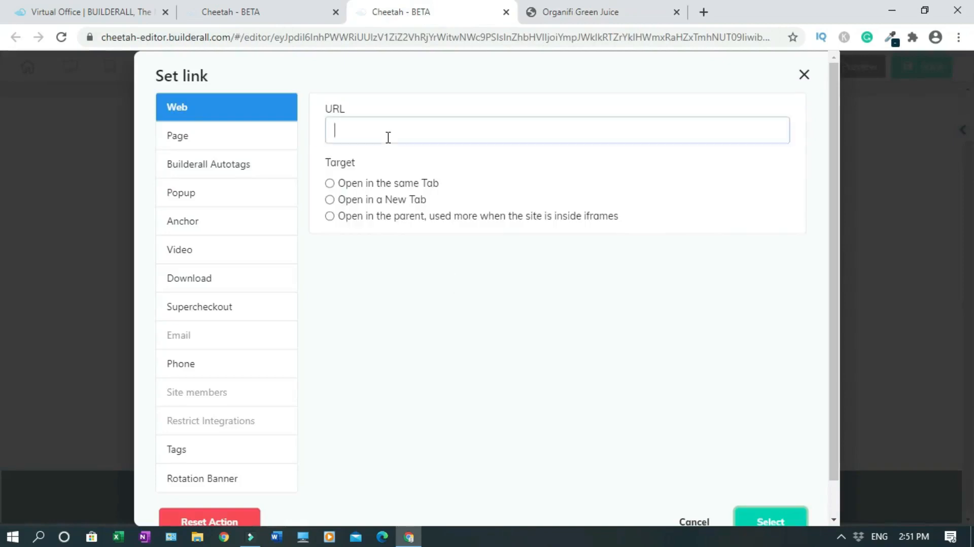
key("ctrl+v")
left_click(330, 200)
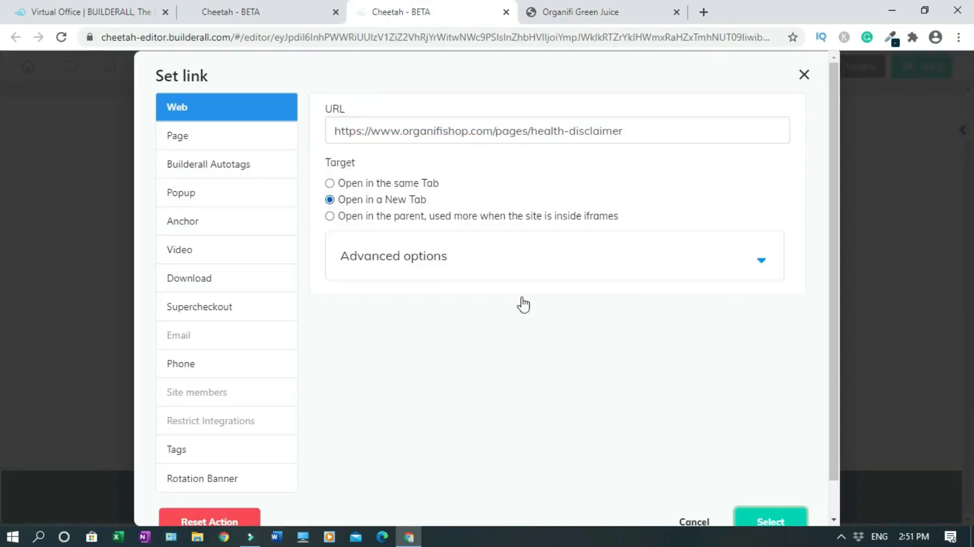
left_click(771, 521)
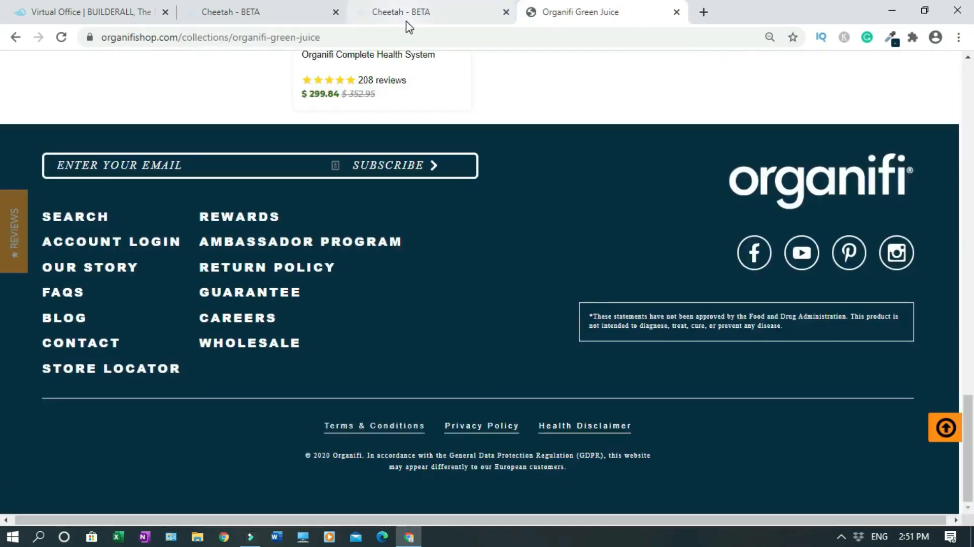
Back in the Cheetah editor, colour the footer's Terms & Conditions | Privacy Policy | Health Disclaimer link line white.
left_click(431, 15)
left_click(354, 486)
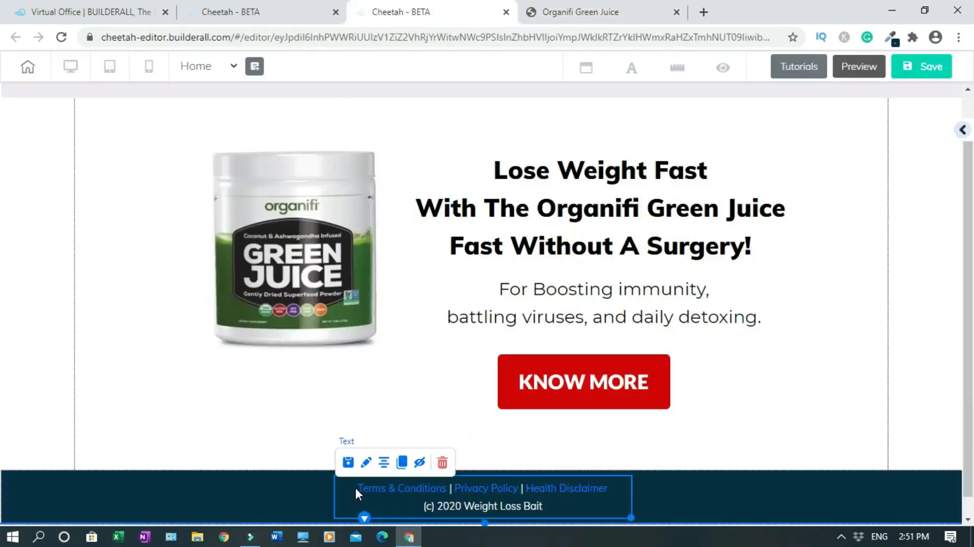
triple_click(355, 485)
left_click(706, 460)
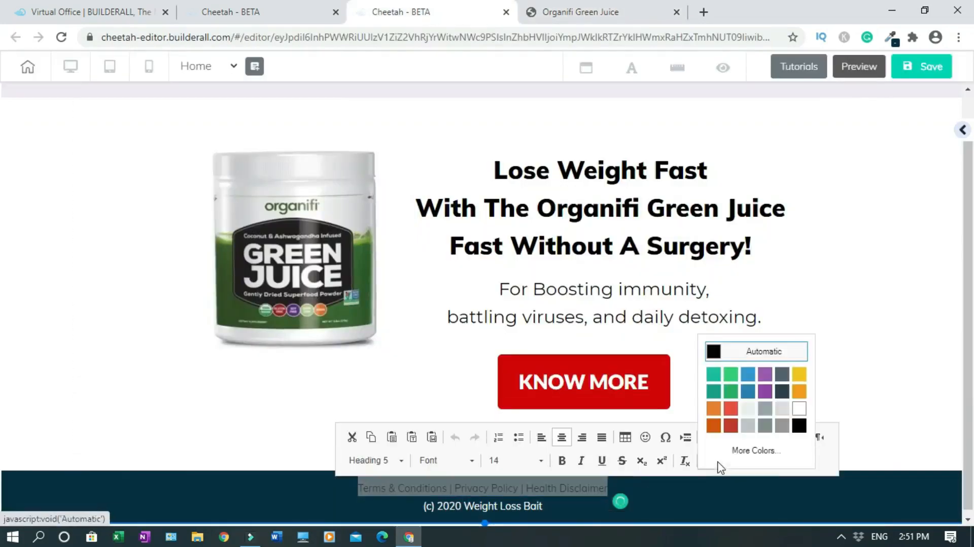
left_click(799, 408)
left_click(928, 401)
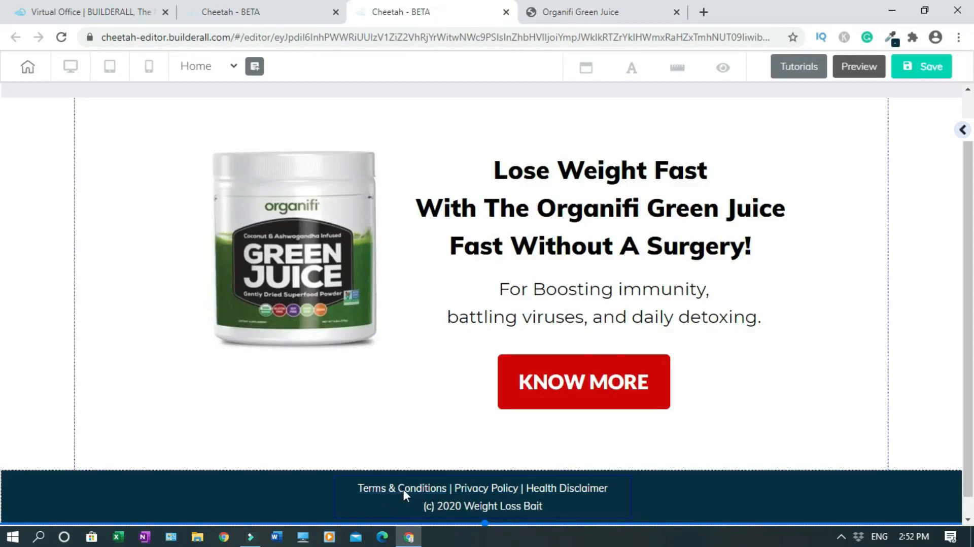
scroll(803, 452, "down", 1)
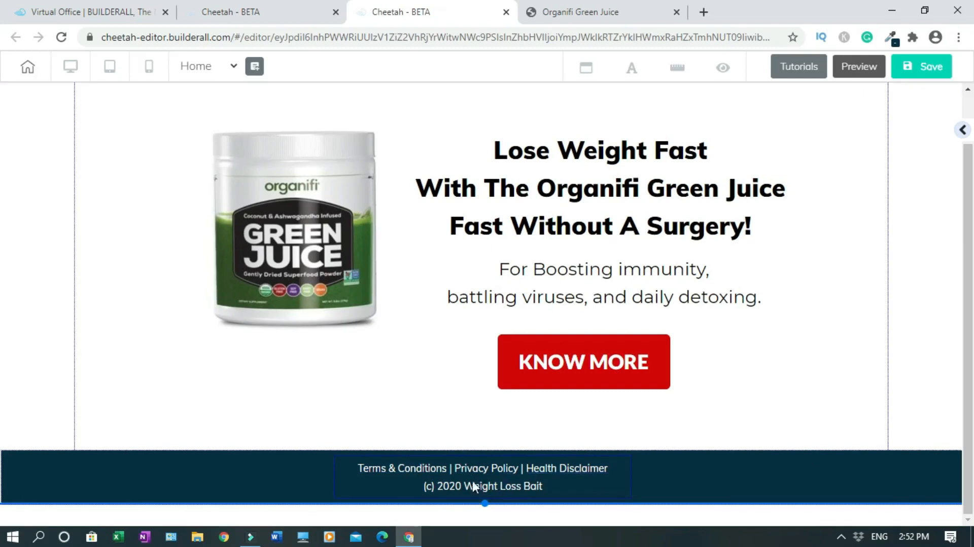
Delete the red KNOW MORE button beneath the subheading and confirm its removal.
scroll(625, 385, "up", 1)
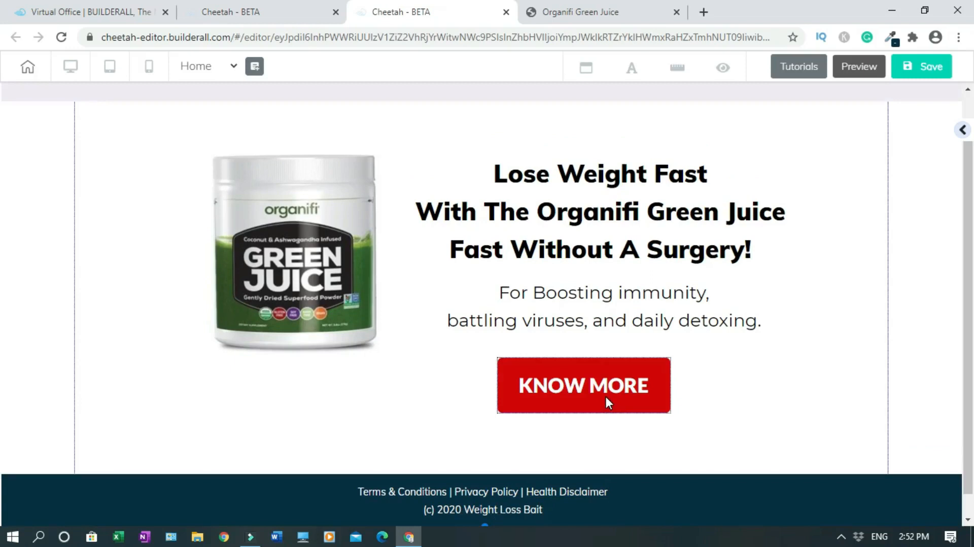
left_click(634, 384)
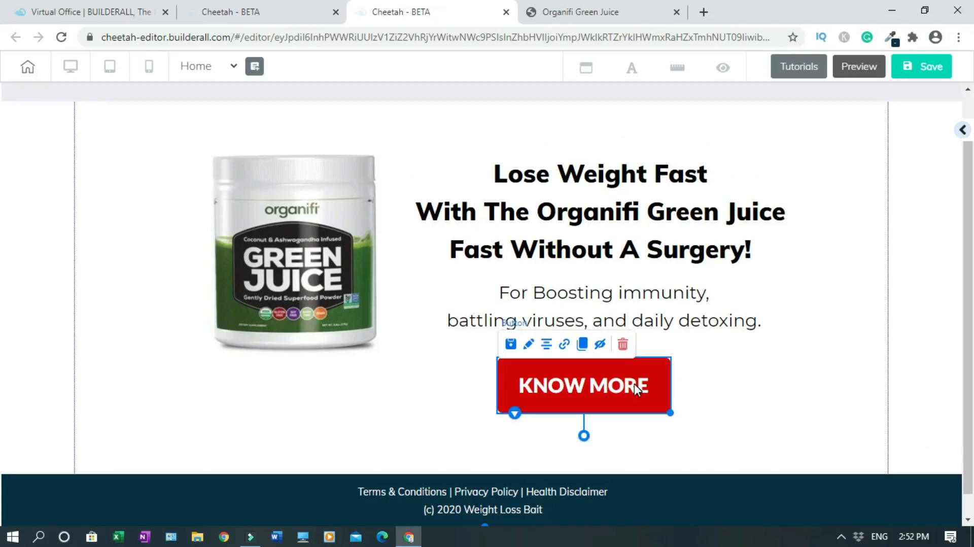
left_click(623, 344)
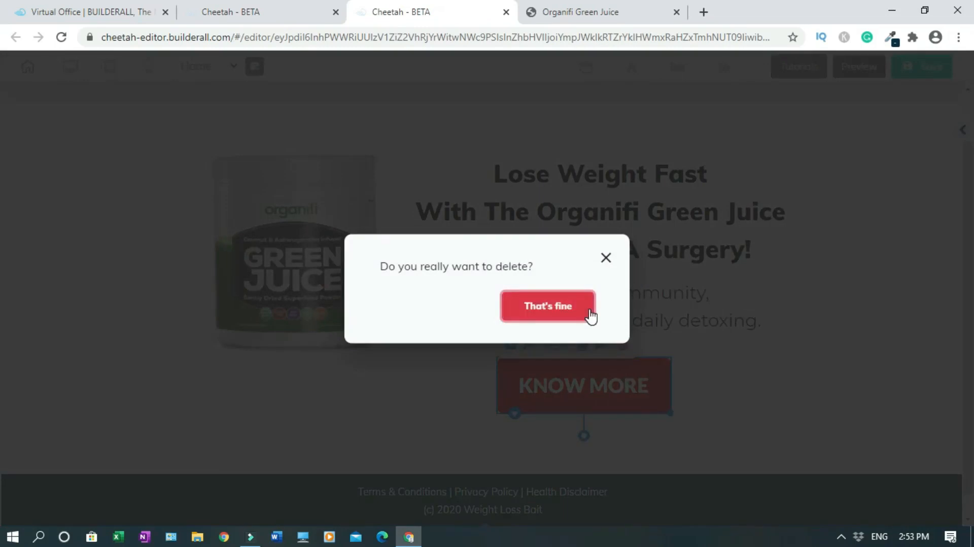
left_click(590, 312)
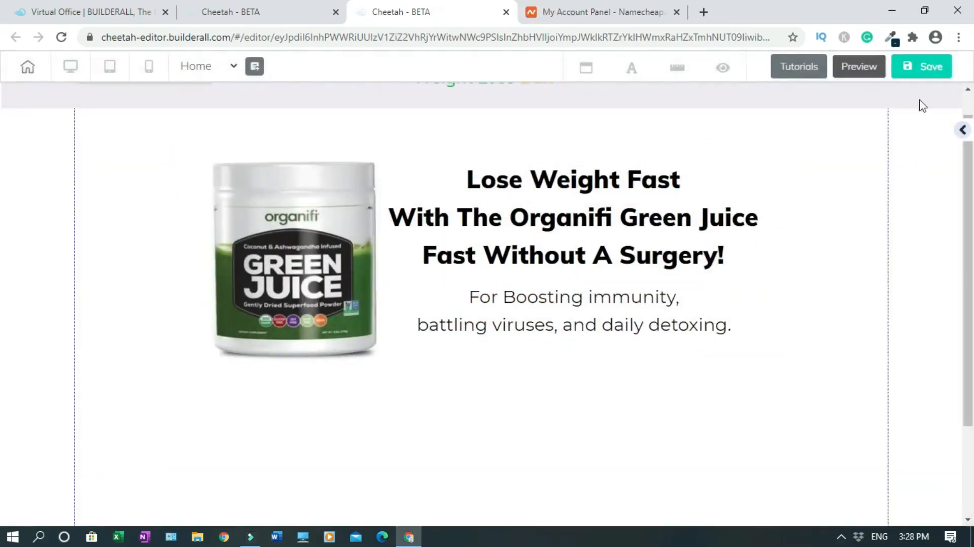
Save the page, publish the site, and dismiss the publishing dialog.
left_click(919, 74)
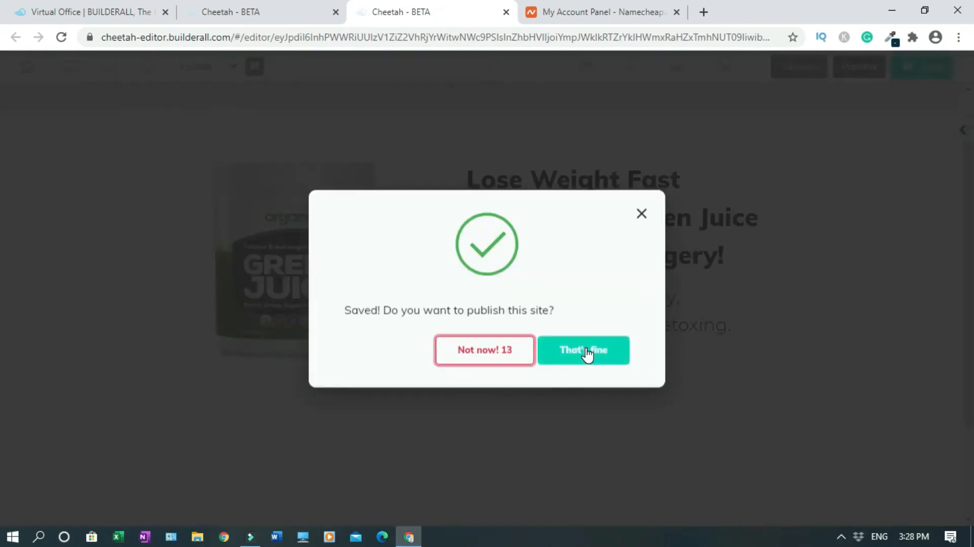
left_click(587, 355)
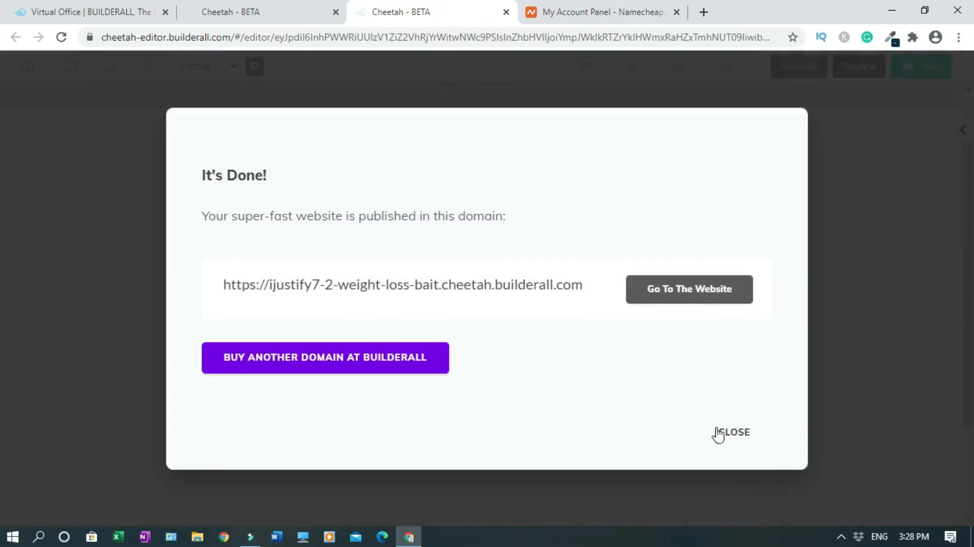
left_click(746, 437)
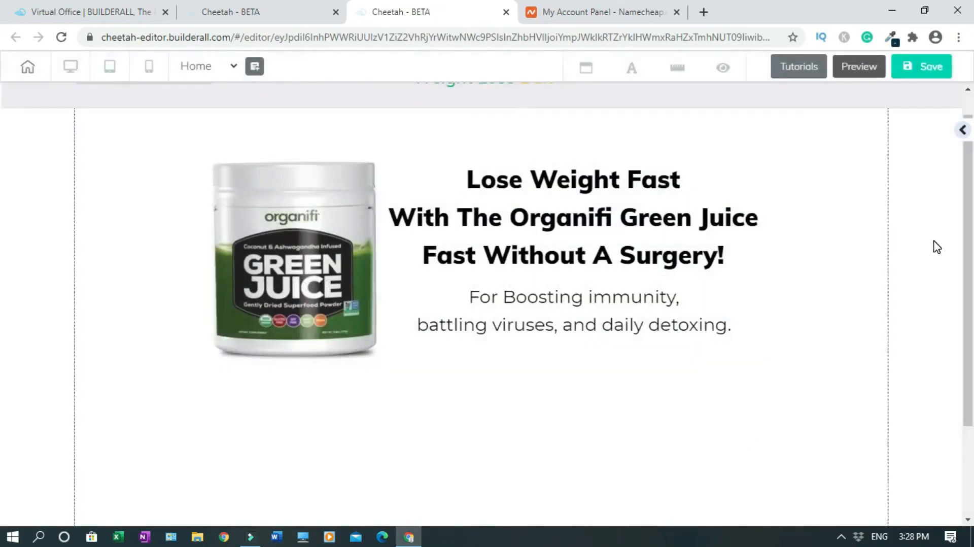
Publish the Weight Loss Bait site from its My pages dashboard, completing the bicycle image check.
left_click(242, 10)
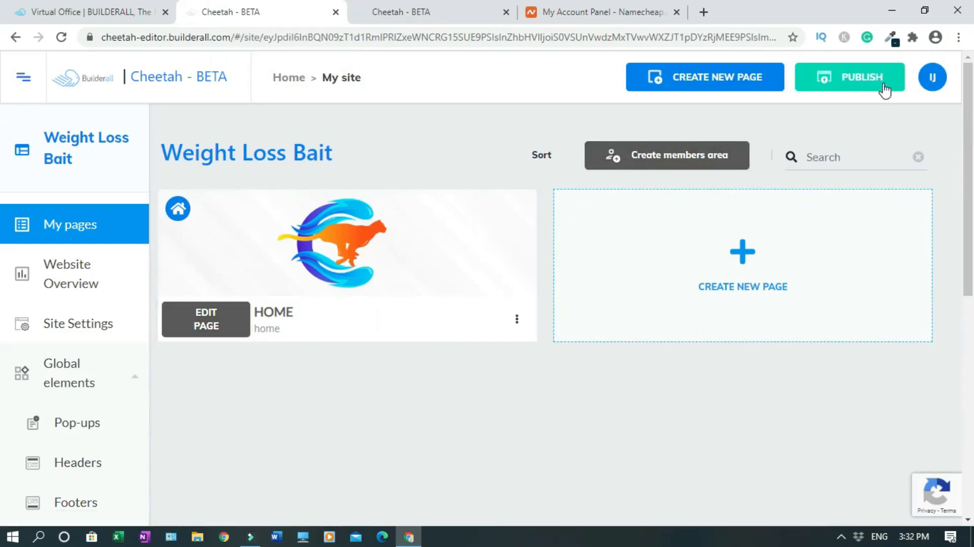
left_click(880, 86)
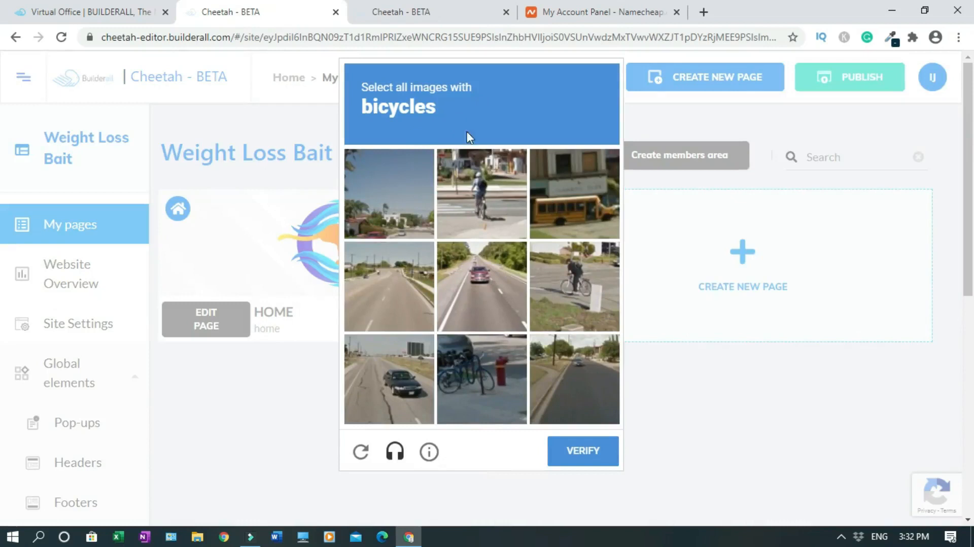
left_click(473, 221)
left_click(564, 288)
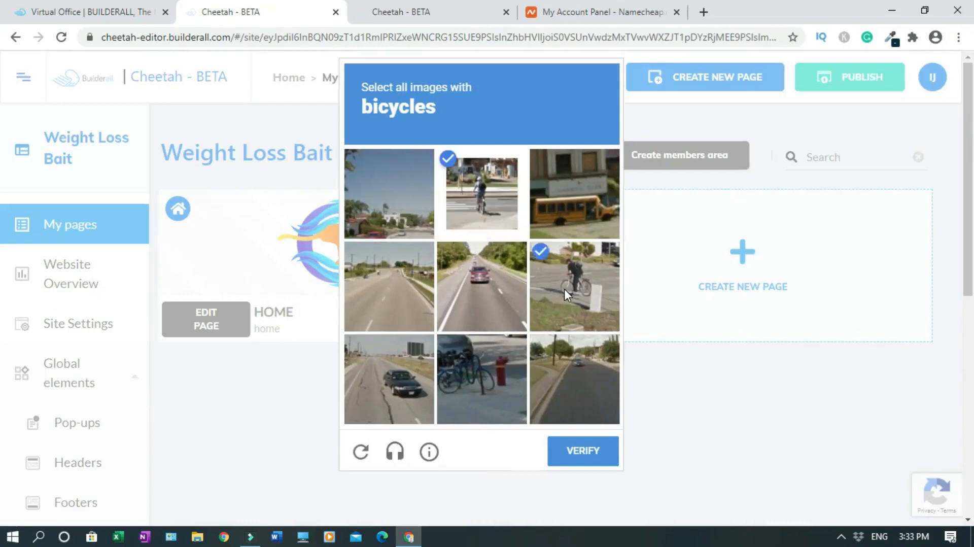
left_click(479, 376)
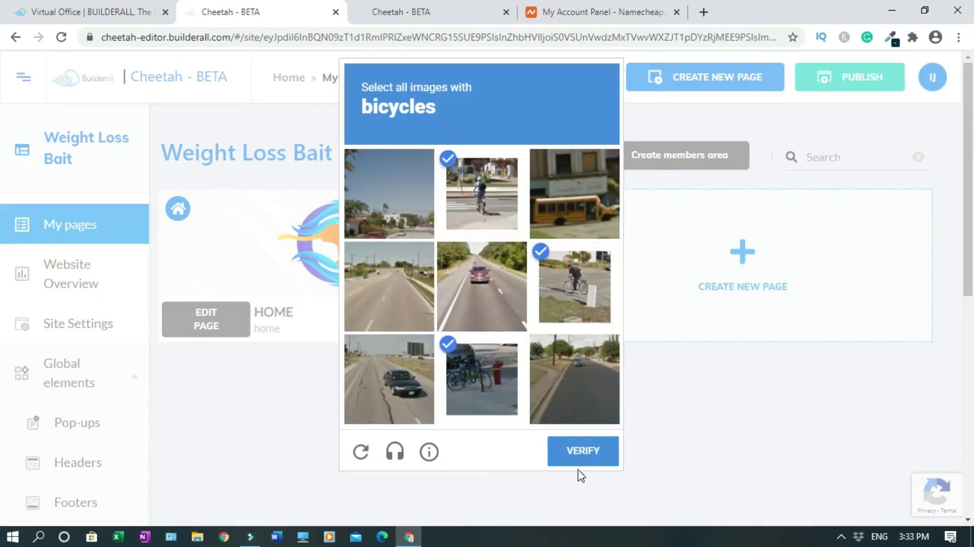
left_click(581, 456)
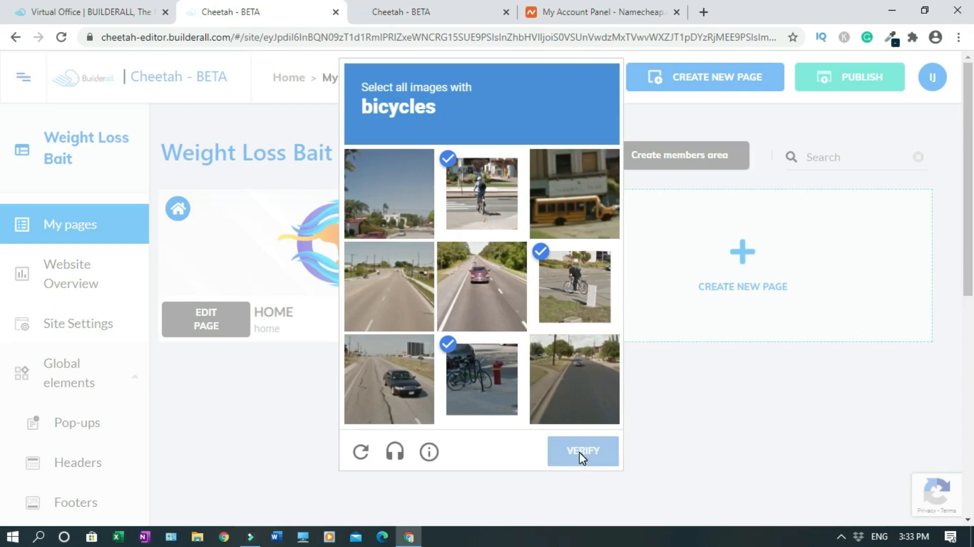
left_click(550, 321)
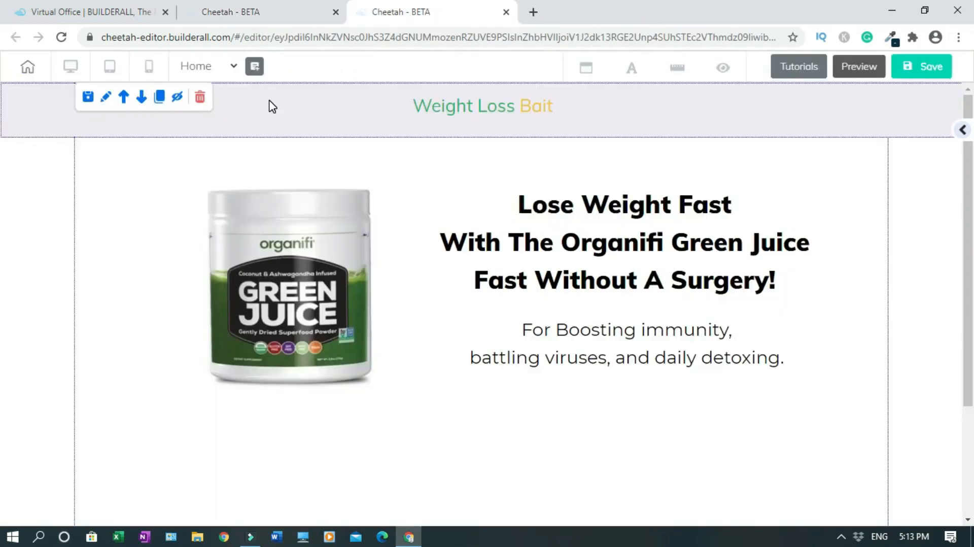
Switch the Home page to the mobile layout and move the Weight Loss Bait header box above the content.
left_click(148, 66)
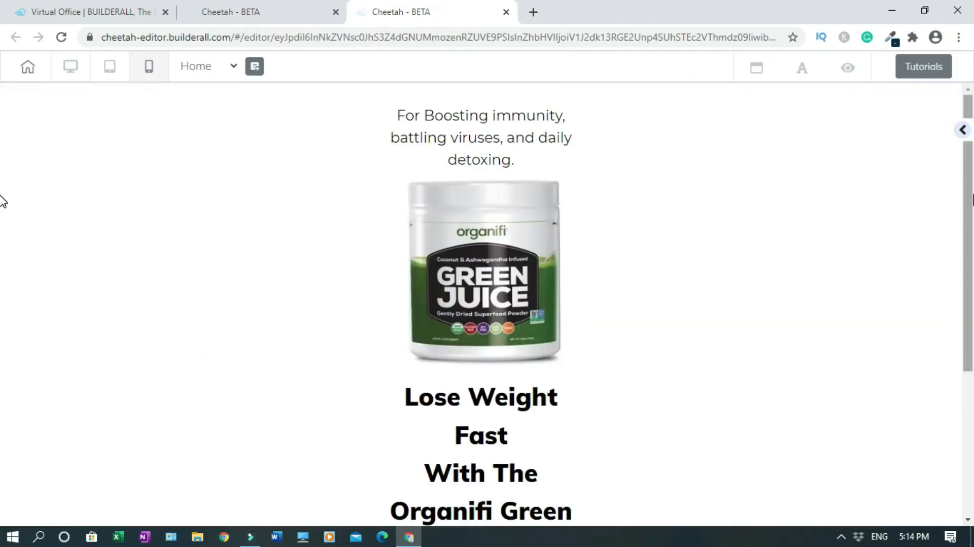
scroll(1, 173, "down", 1)
scroll(1, 155, "up", 1)
scroll(1, 302, "down", 5)
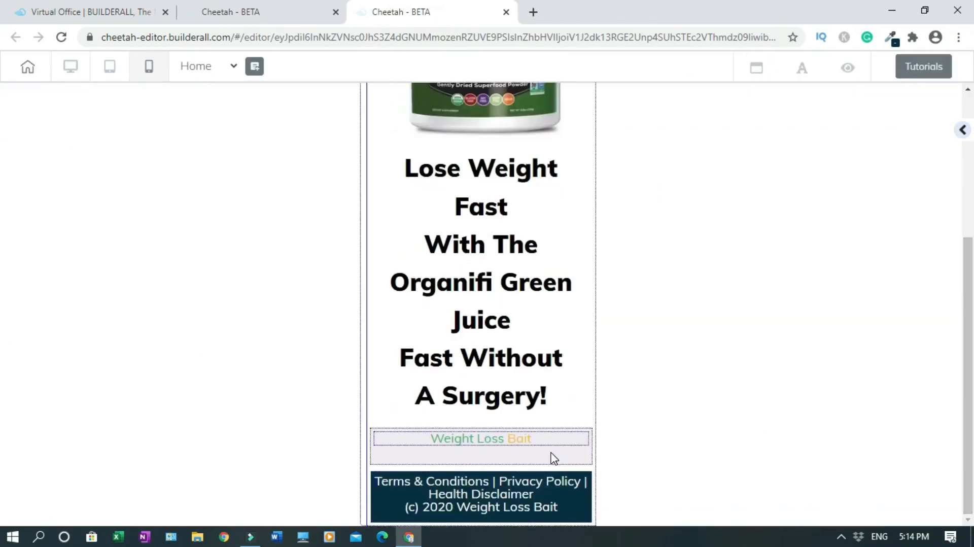
left_click(558, 460)
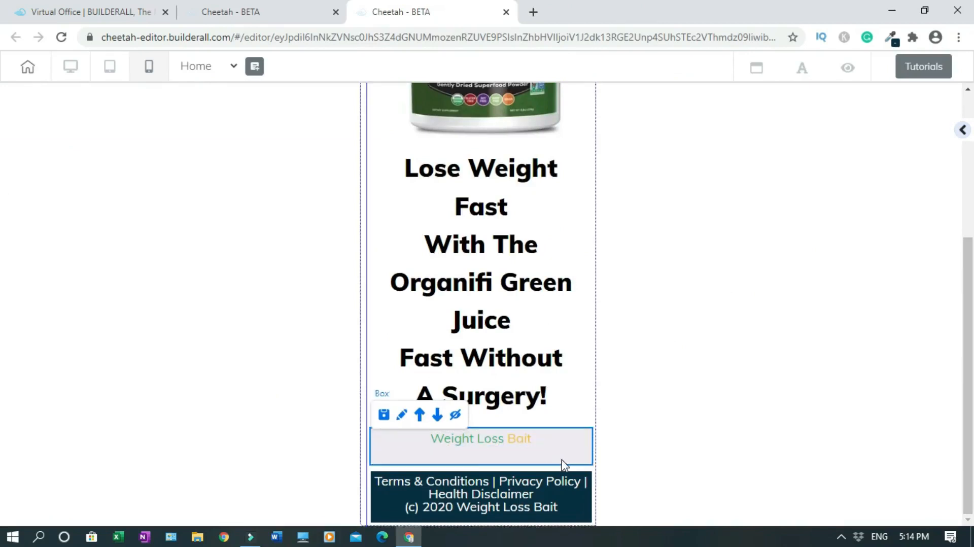
left_click(420, 415)
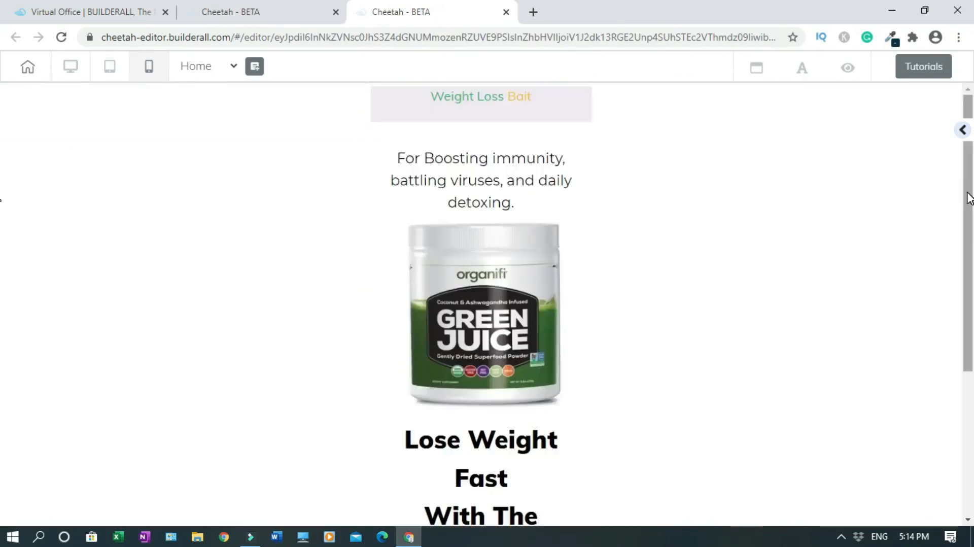
Move the "Lose Weight Fast" headline up past the product image and the subheading in the mobile layout.
scroll(1, 273, "down", 2)
scroll(972, 271, "up", 2)
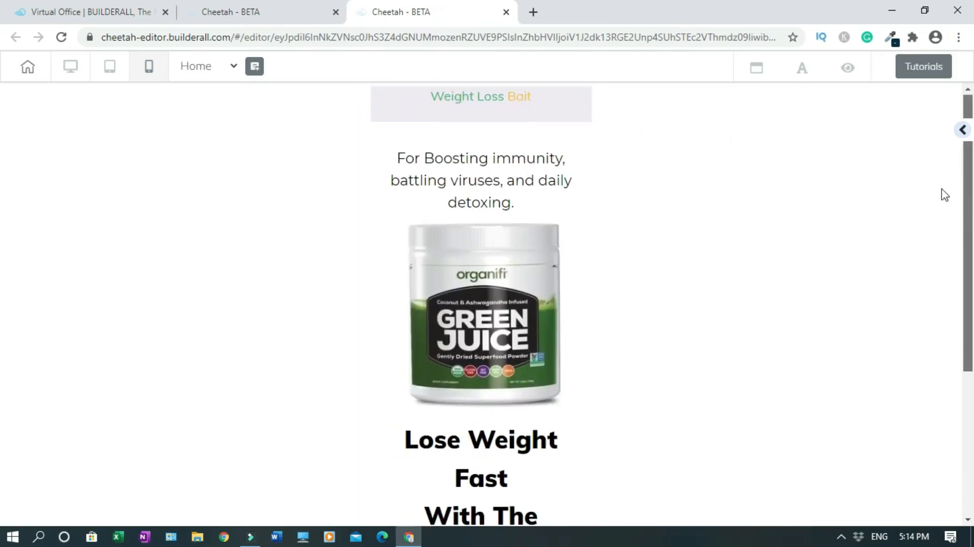
mouse_move(502, 468)
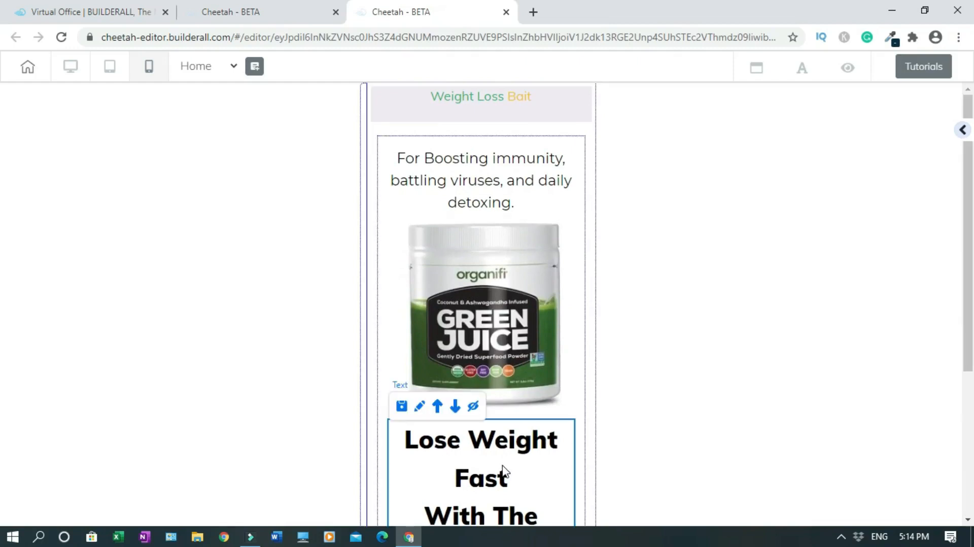
left_click(437, 406)
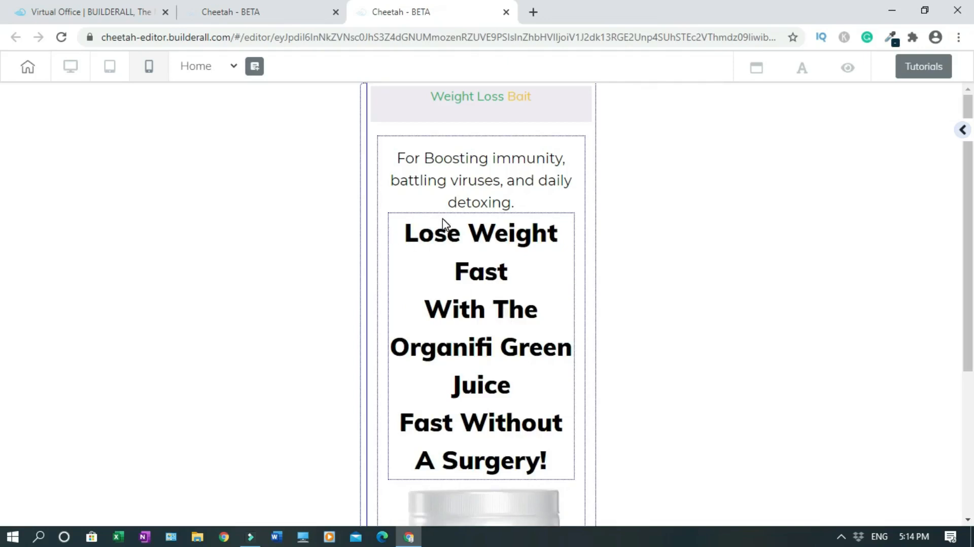
left_click(437, 198)
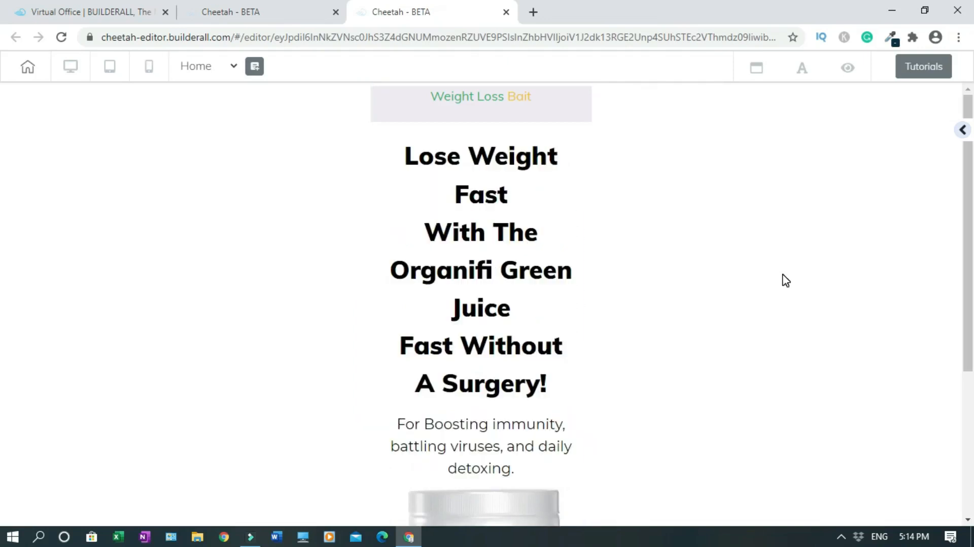
Set the headline's Size On Mobile to 17 and close its text settings.
scroll(2, 325, "down", 4)
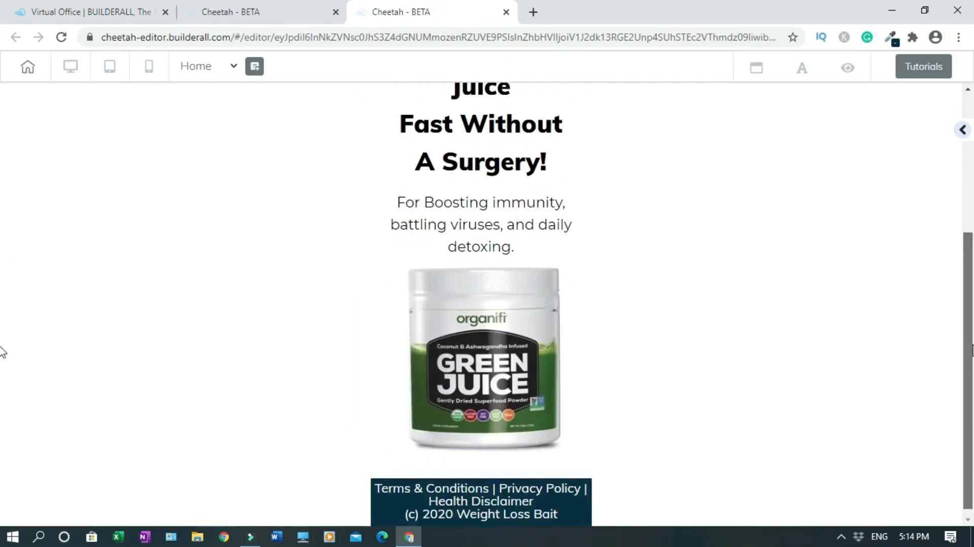
scroll(547, 358, "up", 4)
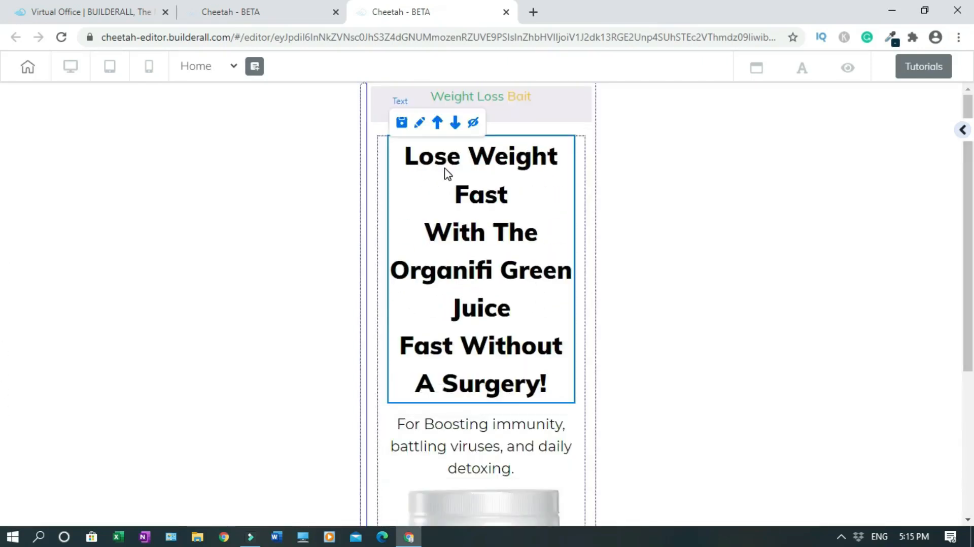
left_click(421, 124)
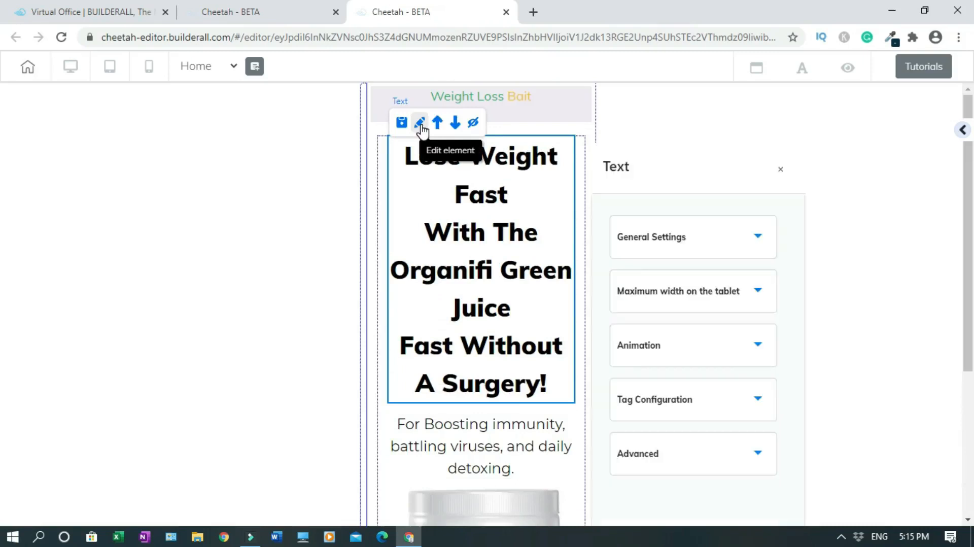
left_click(759, 238)
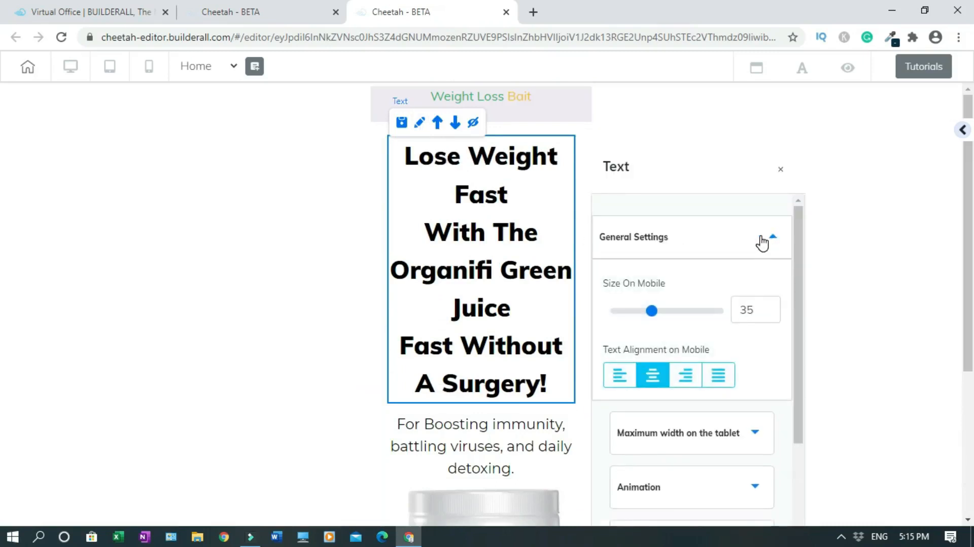
left_click(771, 314)
left_click(771, 313)
left_click(772, 313)
left_click(771, 313)
left_click(771, 313)
left_click(771, 313)
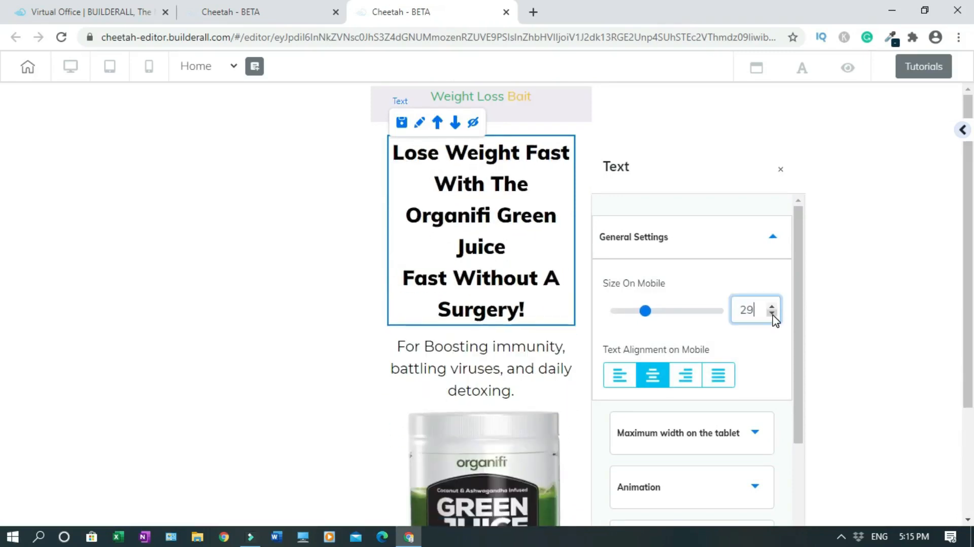
left_click(772, 313)
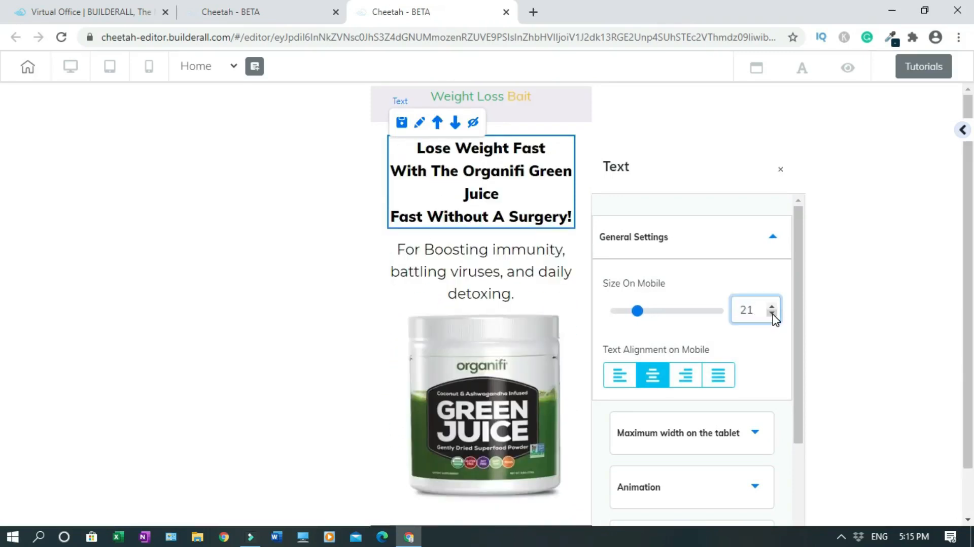
left_click(772, 313)
left_click(771, 313)
left_click(772, 313)
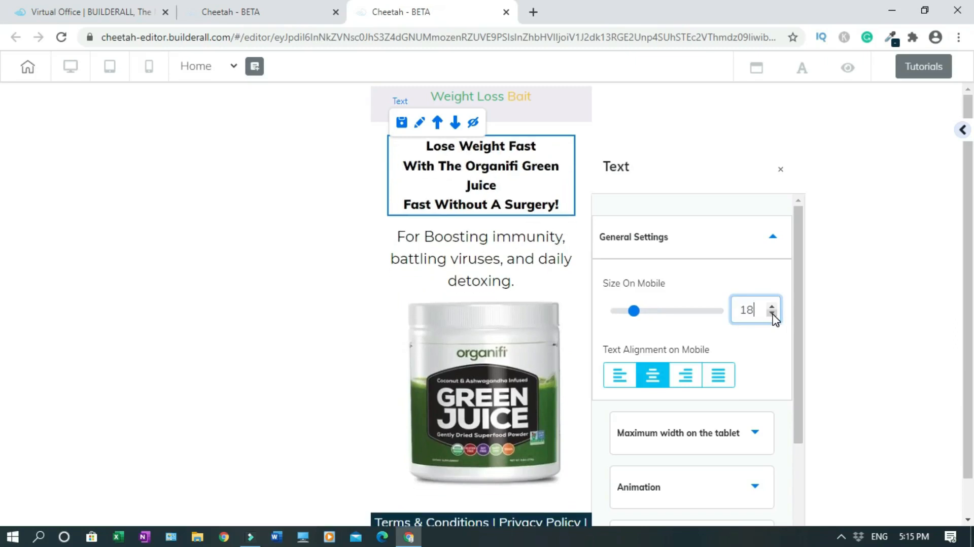
left_click(772, 314)
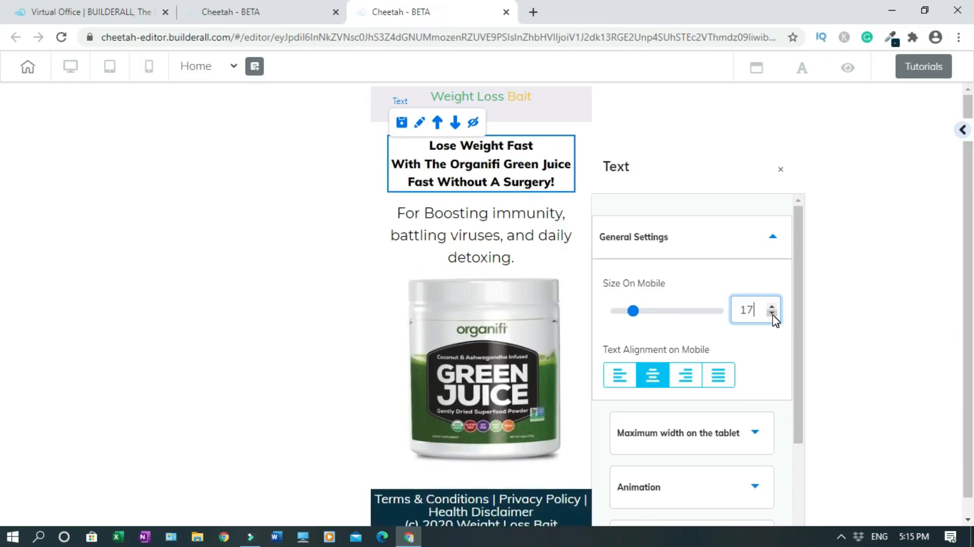
left_click(780, 174)
left_click(780, 174)
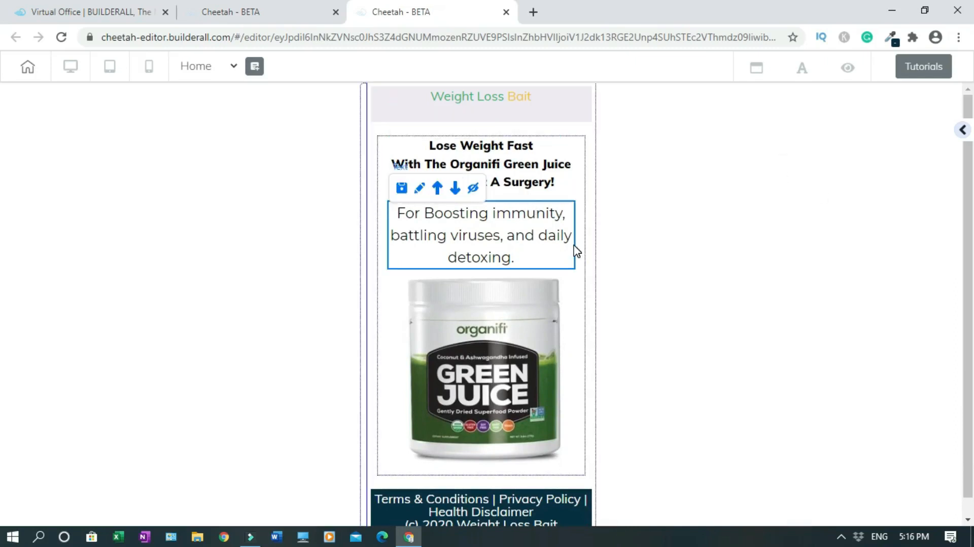
Set the "For Boosting immunity" subheading's Size On Mobile to 14 and close its text settings.
left_click(418, 198)
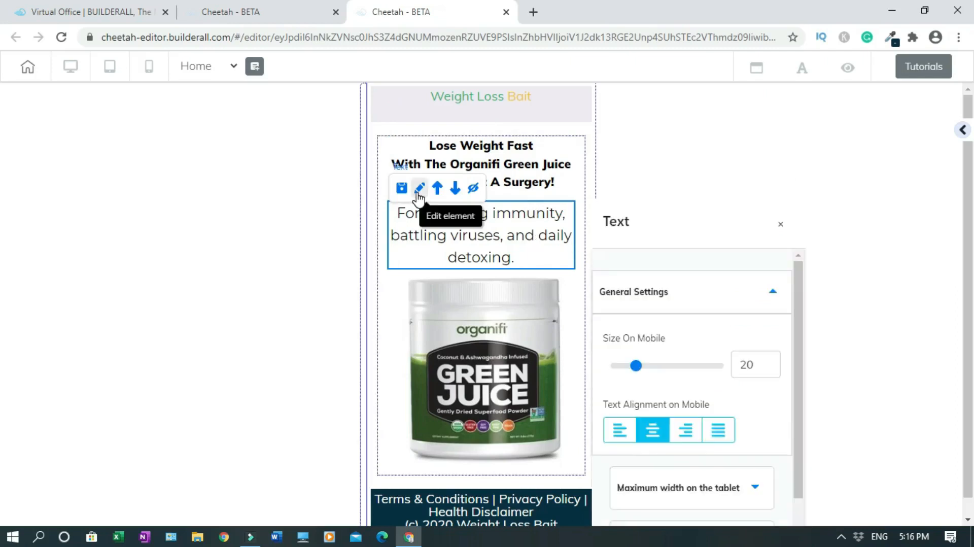
left_click(771, 369)
left_click(772, 369)
left_click(772, 369)
left_click(771, 368)
left_click(772, 369)
left_click(772, 369)
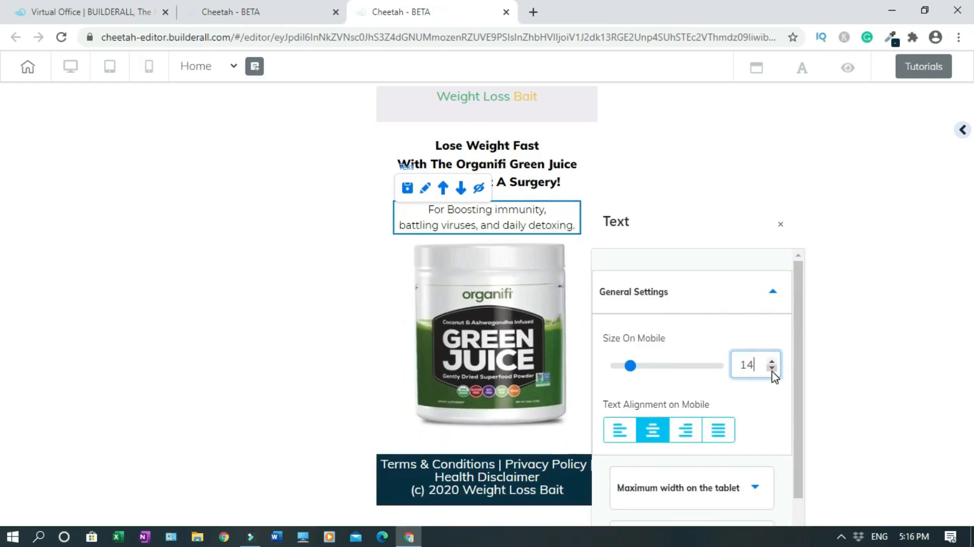
left_click(771, 369)
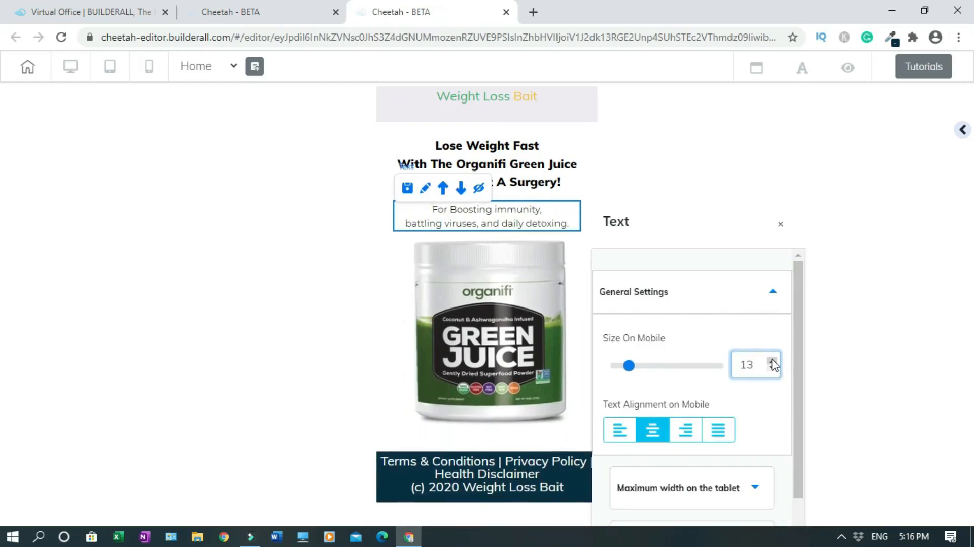
left_click(772, 361)
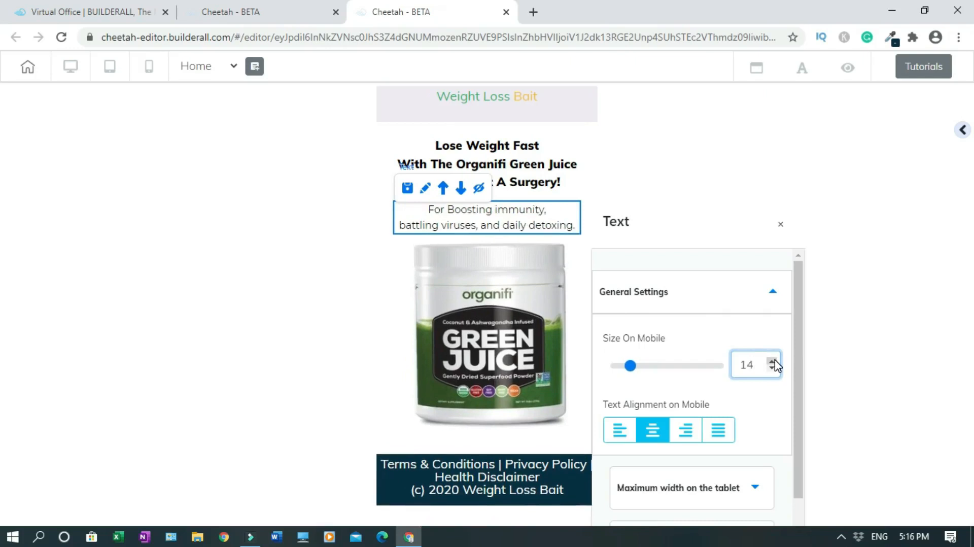
left_click(782, 231)
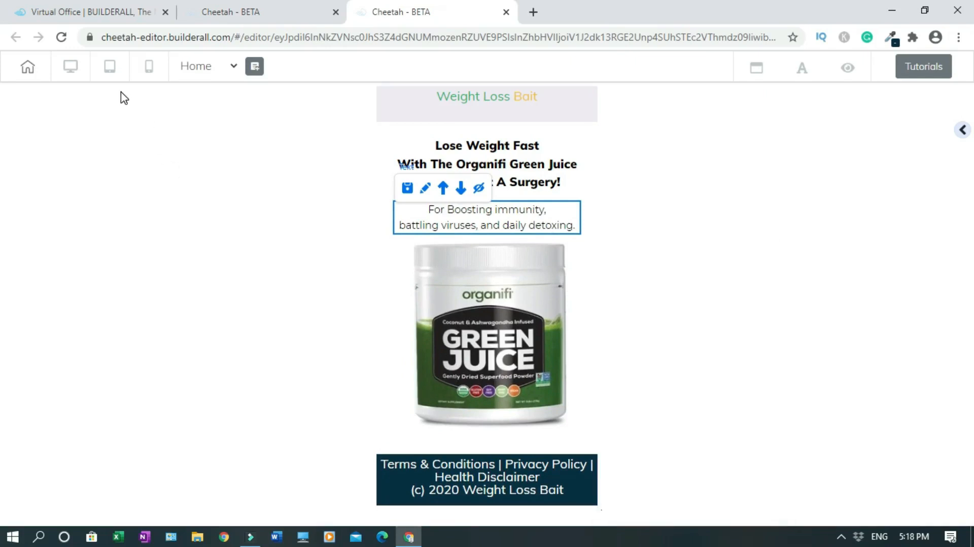
Review the Home page from header to footer in the desktop and tablet layouts.
left_click(71, 78)
scroll(1, 228, "down", 3)
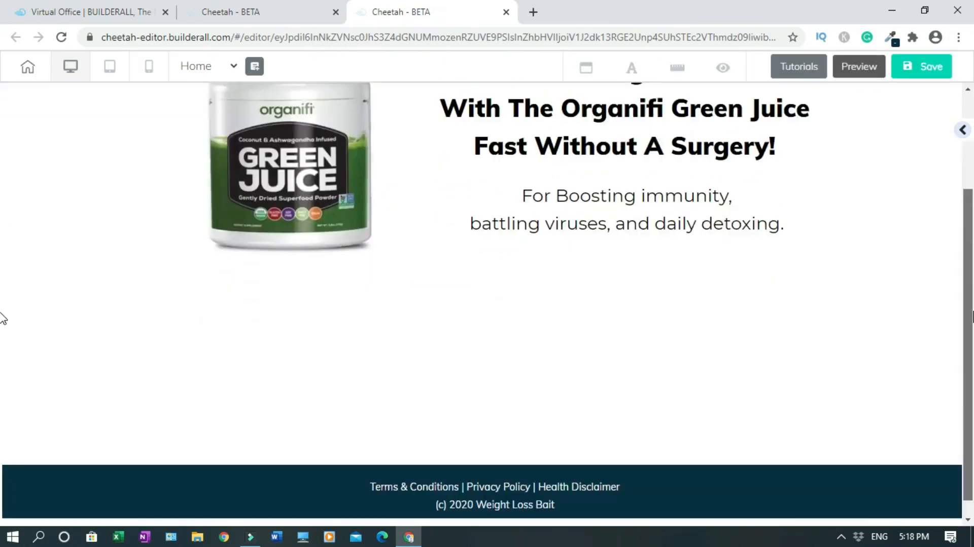
scroll(2, 319, "up", 3)
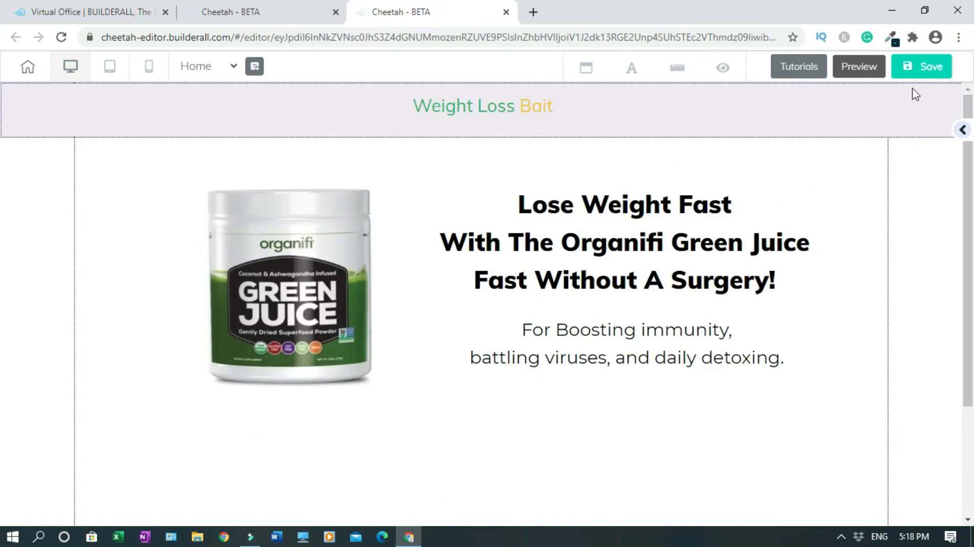
left_click(110, 67)
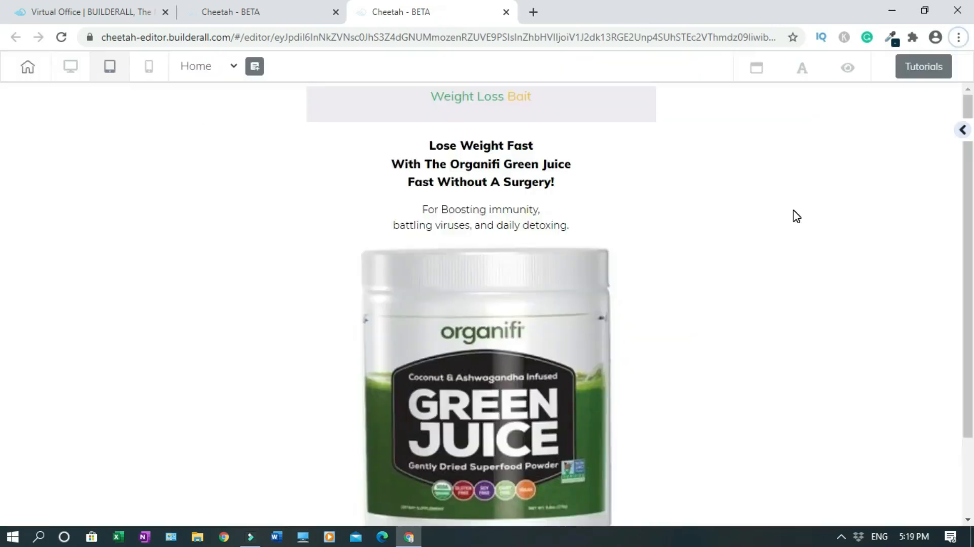
scroll(3, 203, "down", 5)
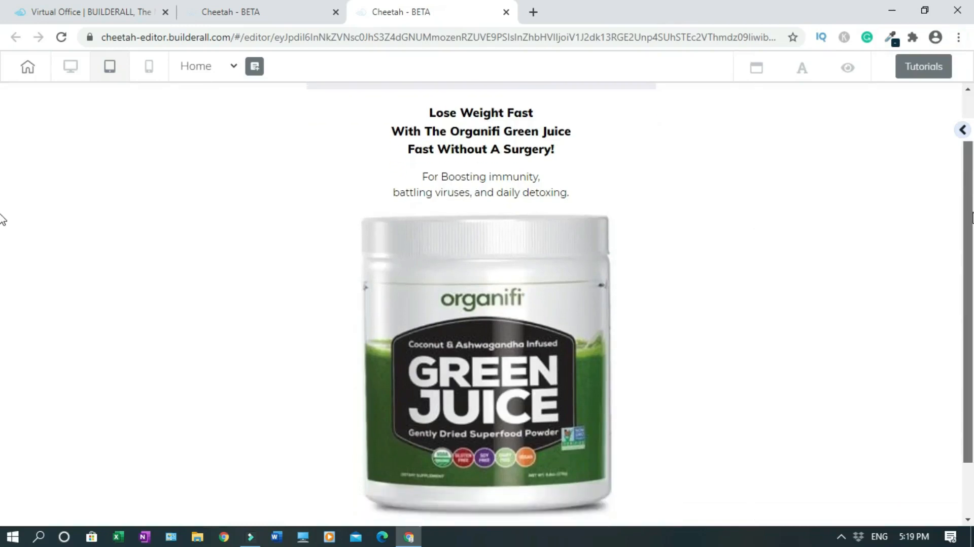
scroll(3, 292, "up", 5)
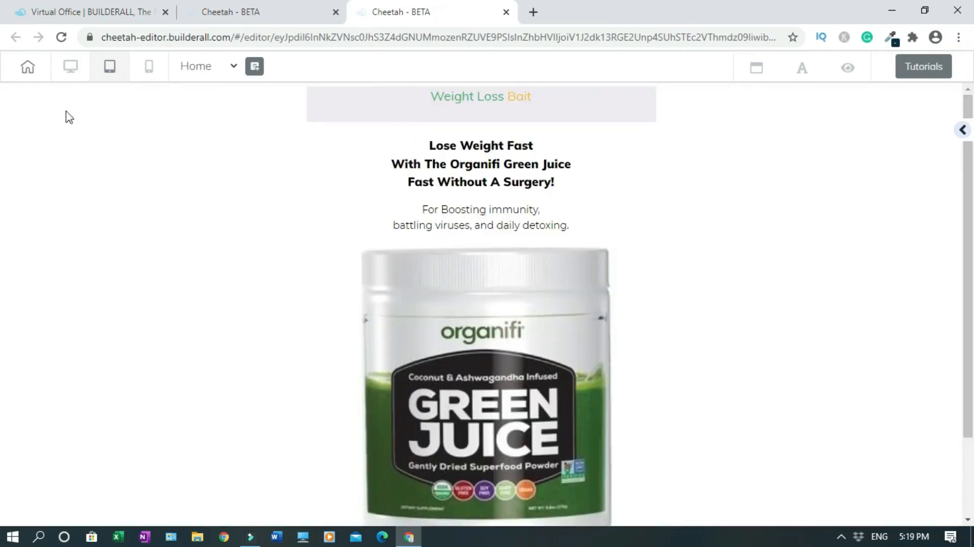
Return to the desktop layout, save the Home page and publish the site.
left_click(68, 70)
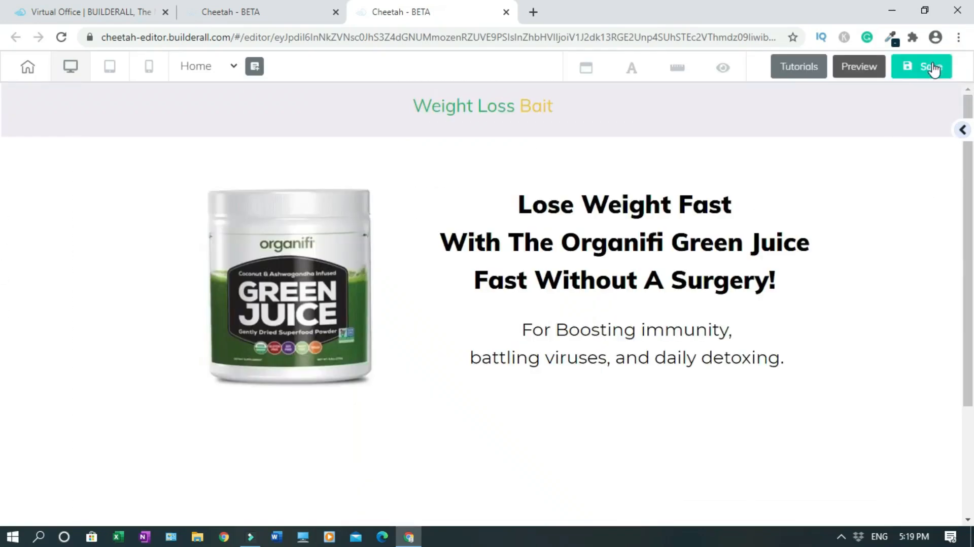
left_click(933, 66)
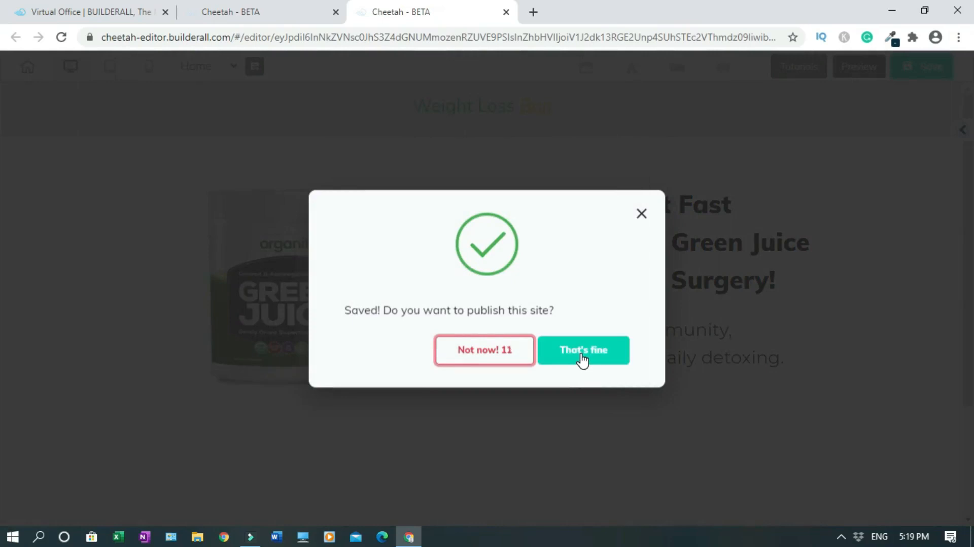
left_click(582, 359)
left_click(741, 434)
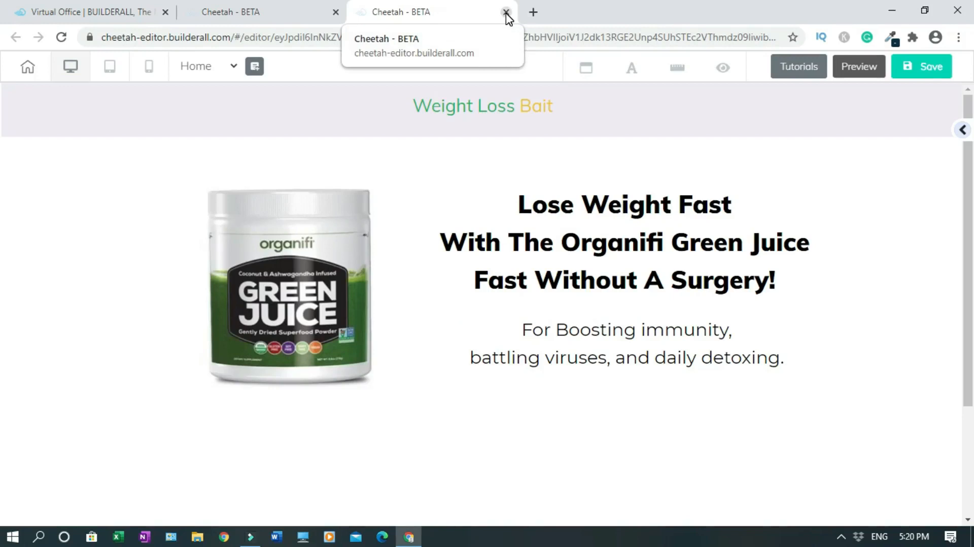
Close the page editor and open the Mailingboss email marketing tool from the Virtual Office in a new tab.
left_click(507, 12)
key("Return")
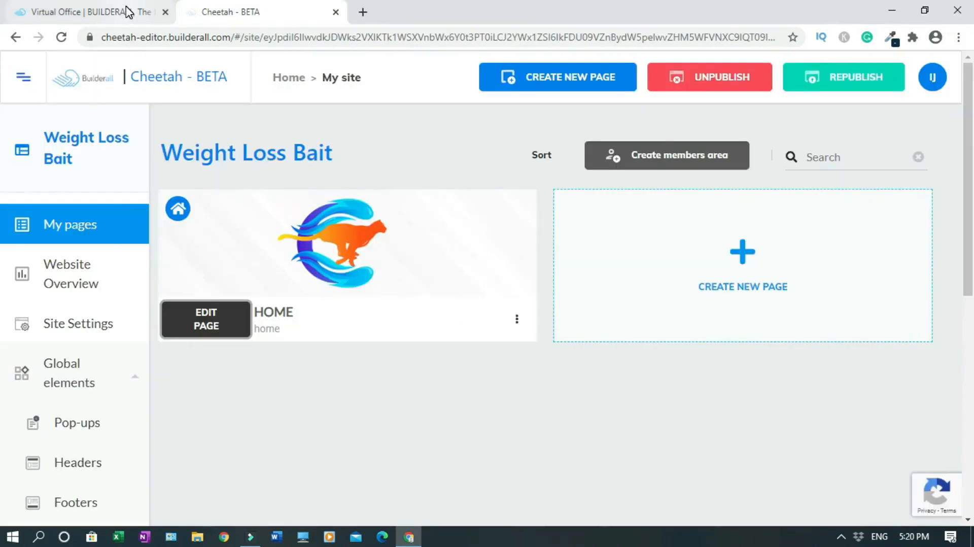
left_click(129, 12)
right_click(170, 349)
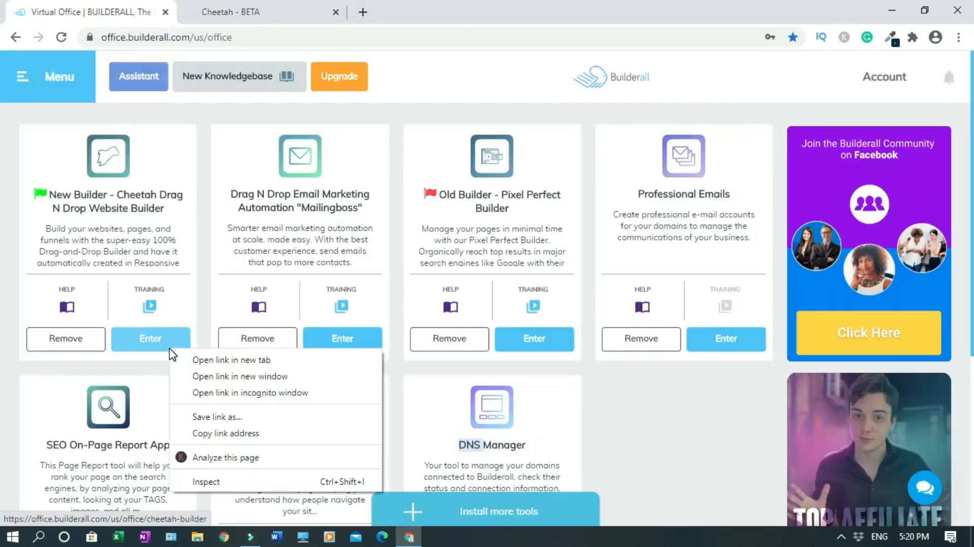
left_click(203, 365)
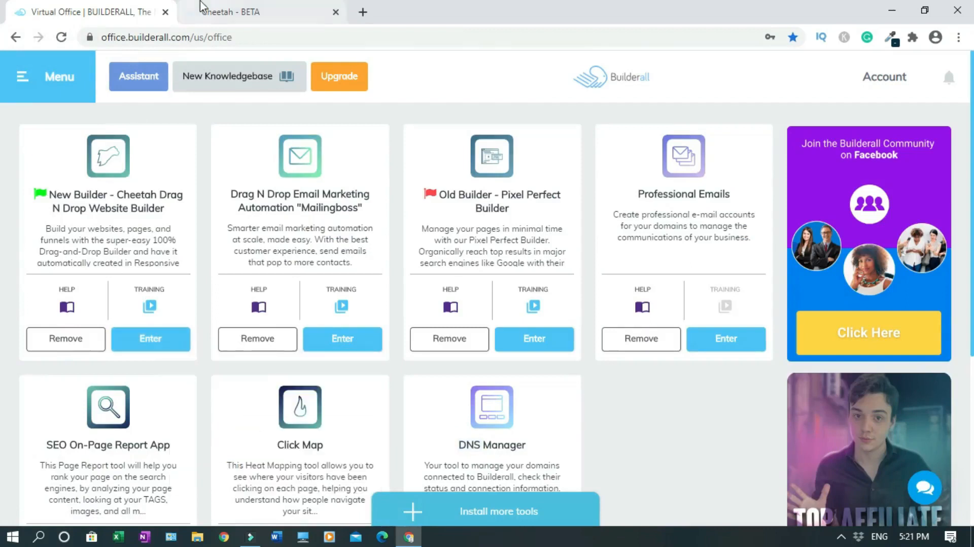
left_click(246, 11)
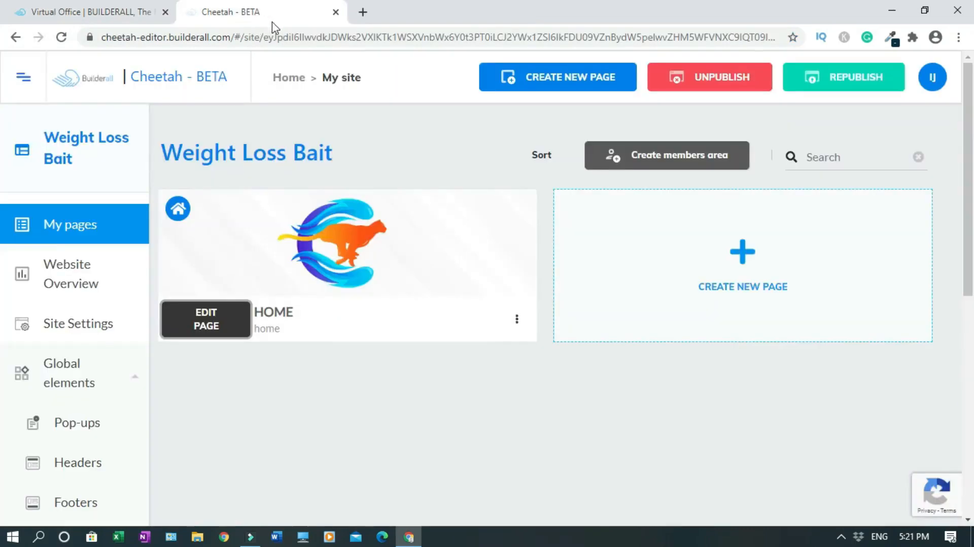
left_click(124, 15)
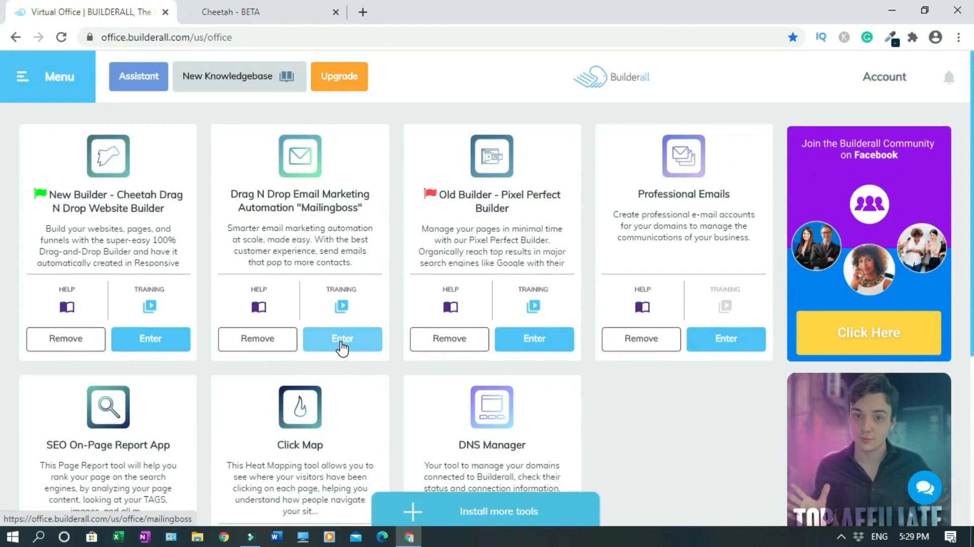
right_click(340, 340)
left_click(367, 361)
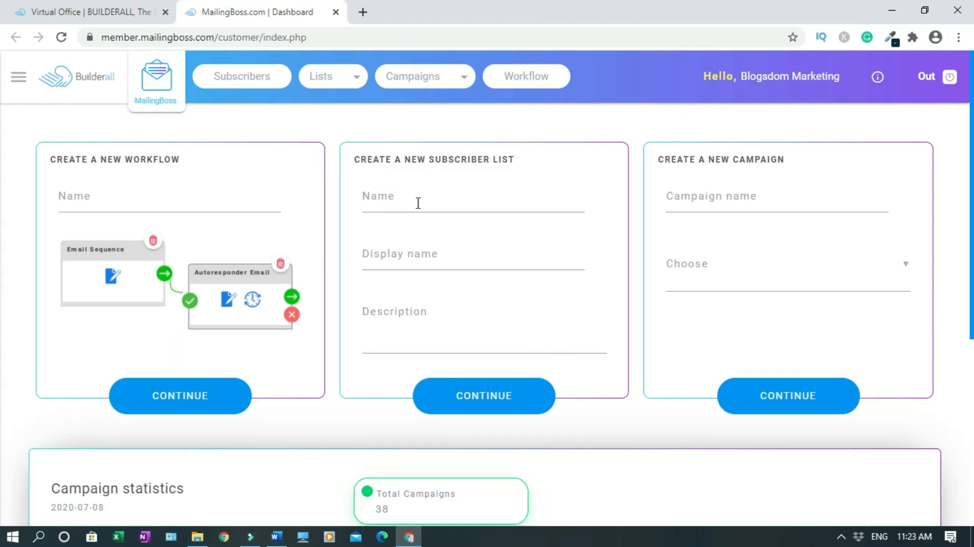
Start a subscriber list with name and display name Organifi and description "This List Is For People Interested In Organic Weight Loss Through The Organifi Product.".
left_click(429, 207)
type("Organifi")
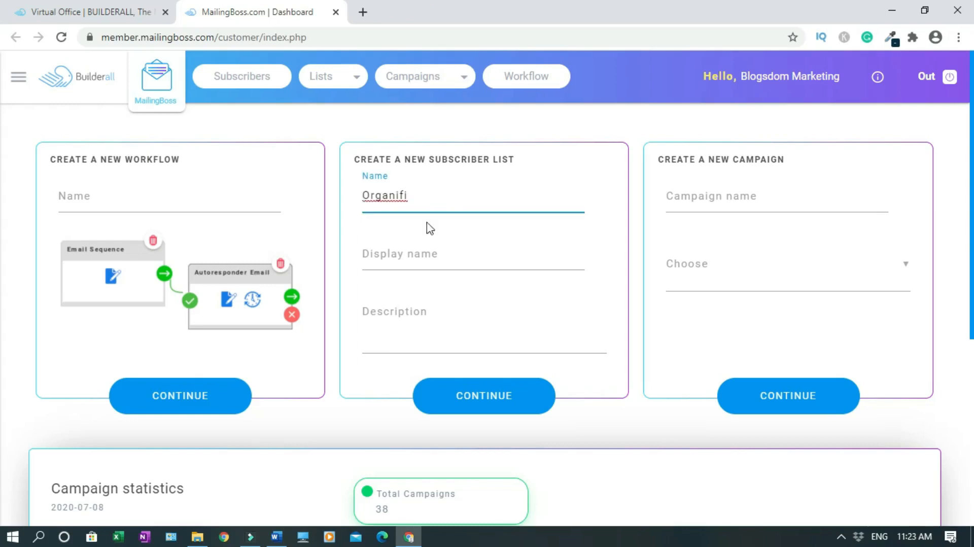
left_click(392, 252)
type("Organifi")
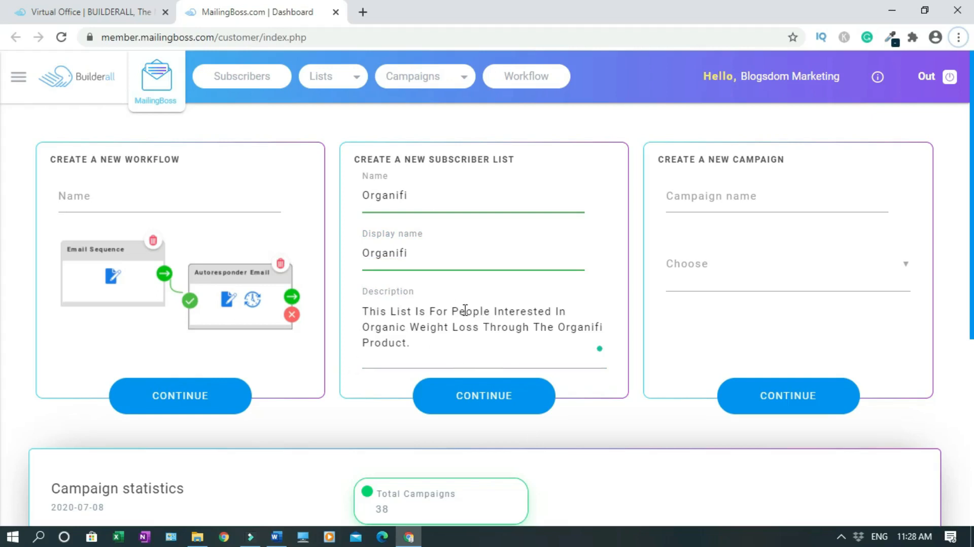
left_click(521, 402)
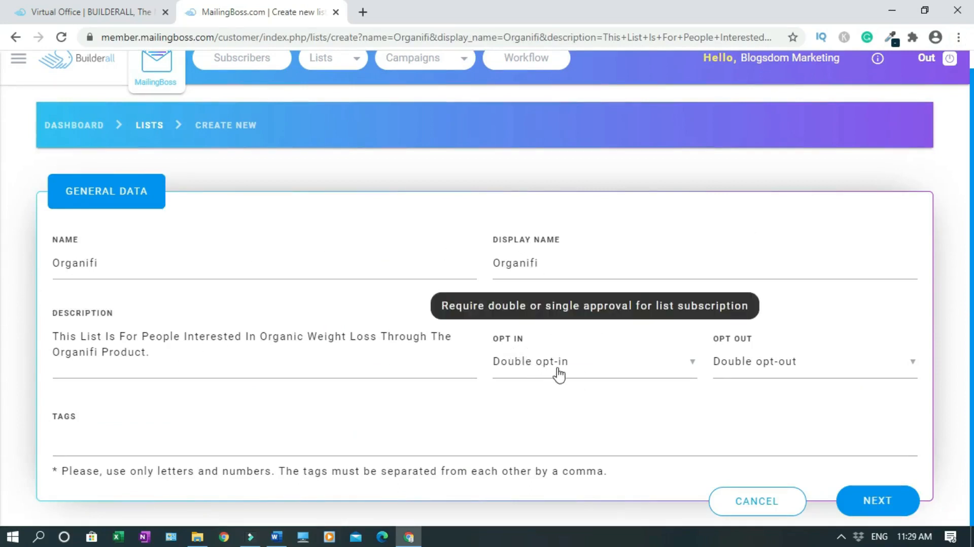
Set the Organifi list's opt-out to Single opt-out and continue to its custom fields.
left_click(912, 363)
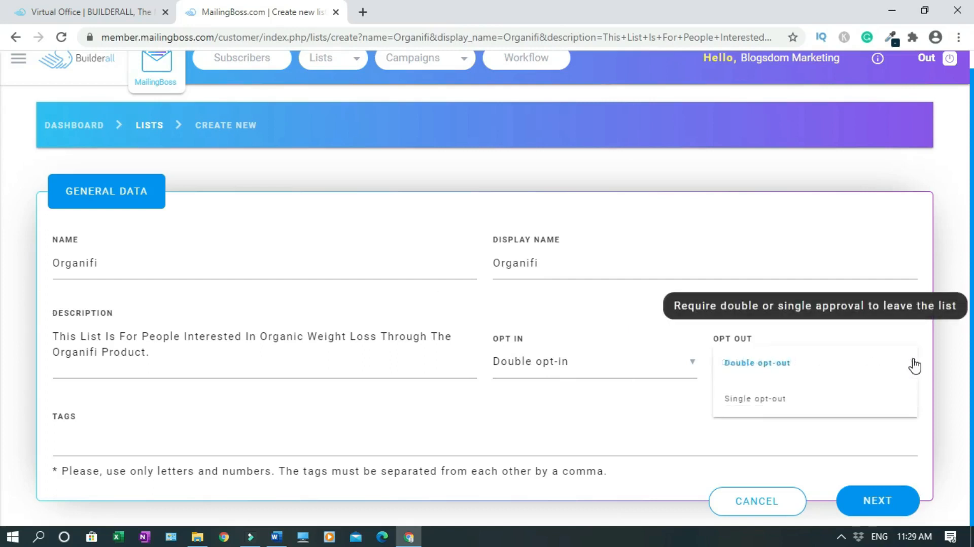
left_click(765, 404)
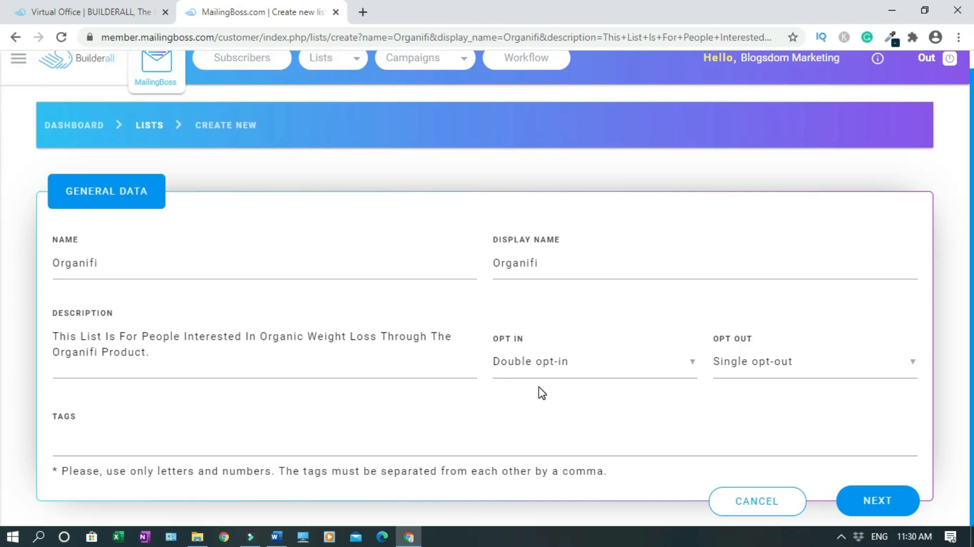
left_click(868, 501)
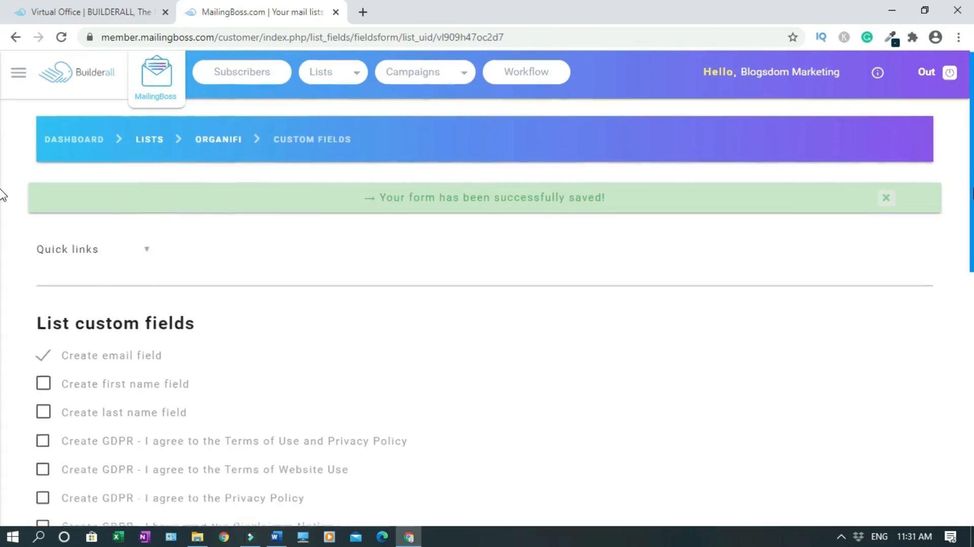
Include the first name field among the list's custom fields and save the changes.
scroll(1, 203, "down", 3)
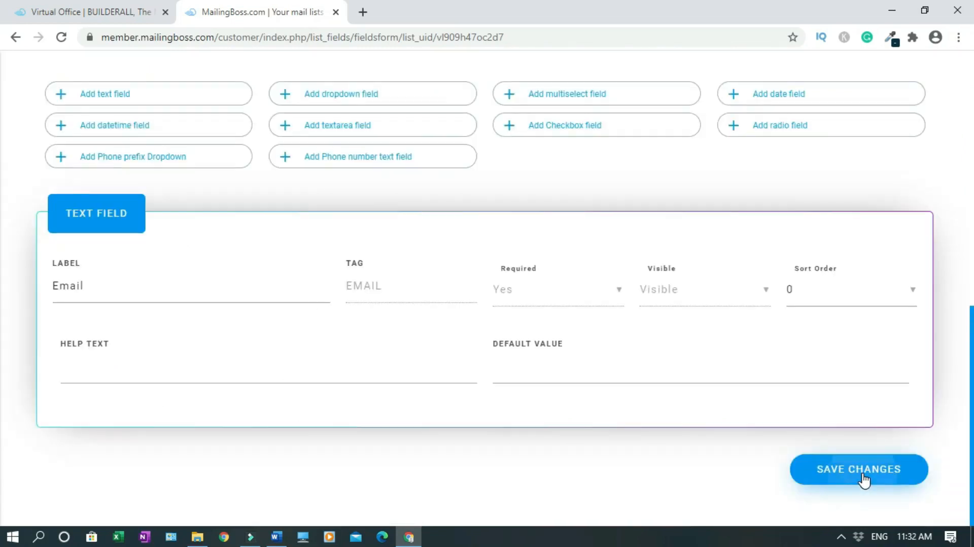
left_click(863, 474)
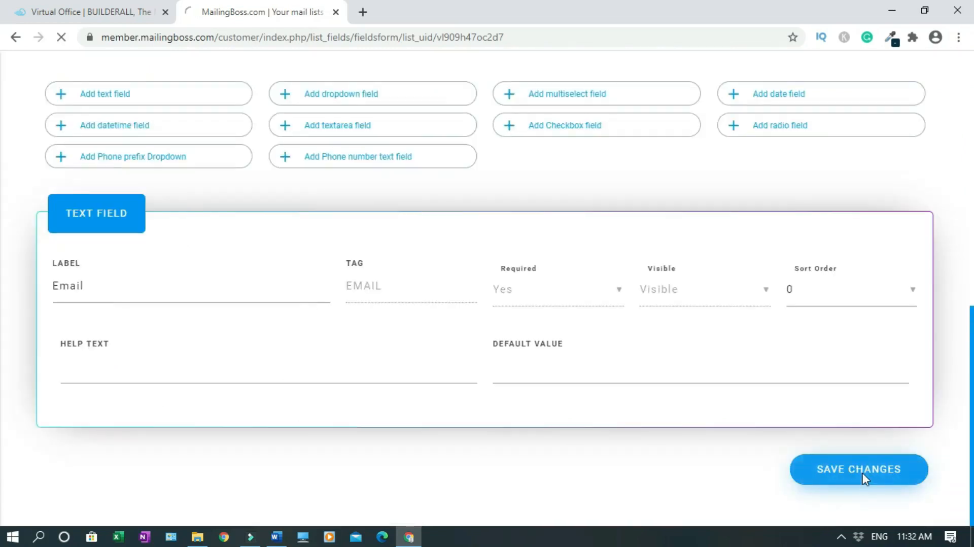
Set the Email field's sort order to 1 in the Organifi list's fields.
scroll(3, 191, "down", 4)
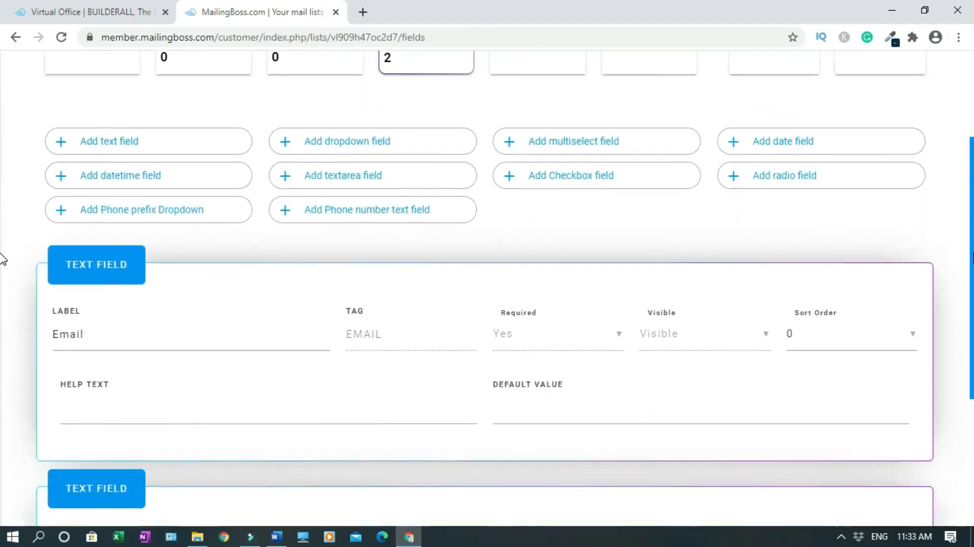
scroll(3, 284, "down", 3)
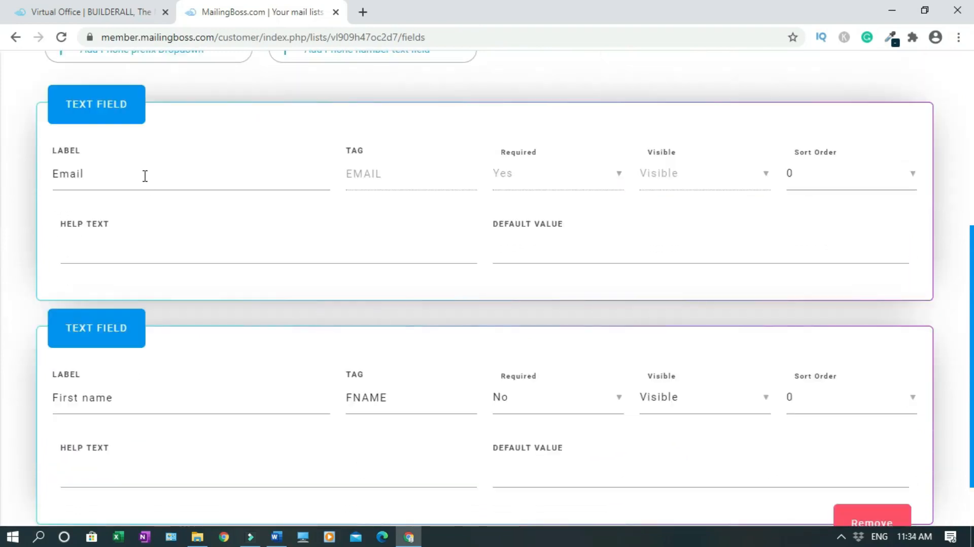
left_click(912, 173)
scroll(2, 332, "down", 3)
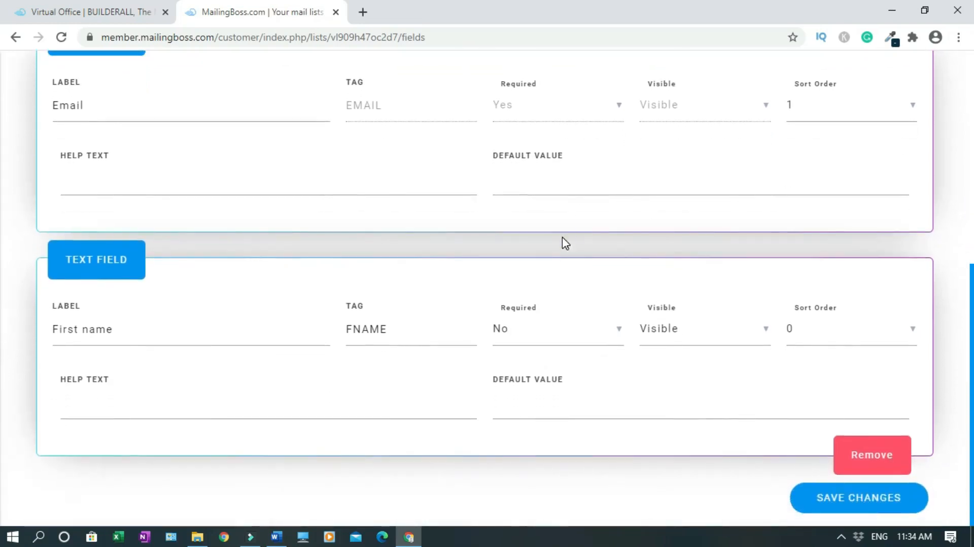
Make the First name field required, save the list fields and check their order.
left_click(610, 338)
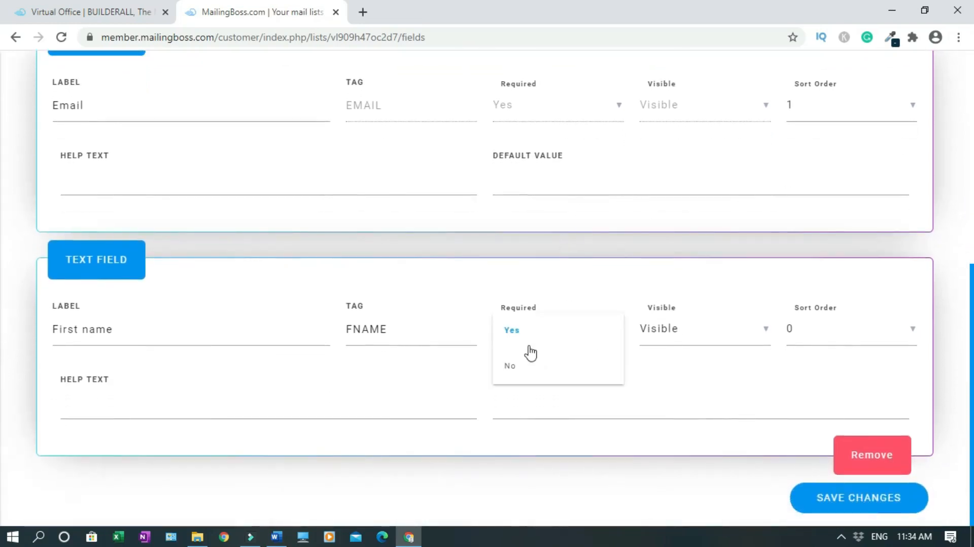
left_click(523, 336)
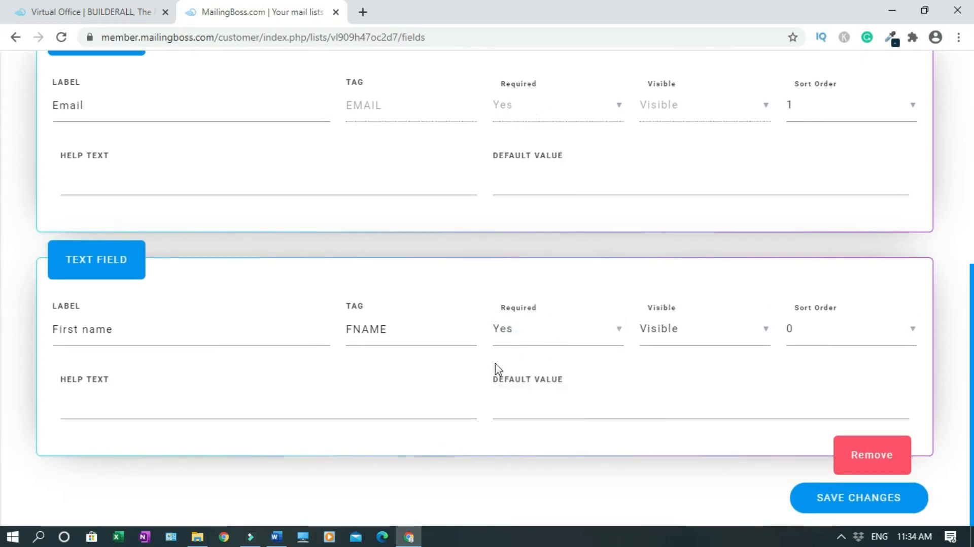
left_click(831, 500)
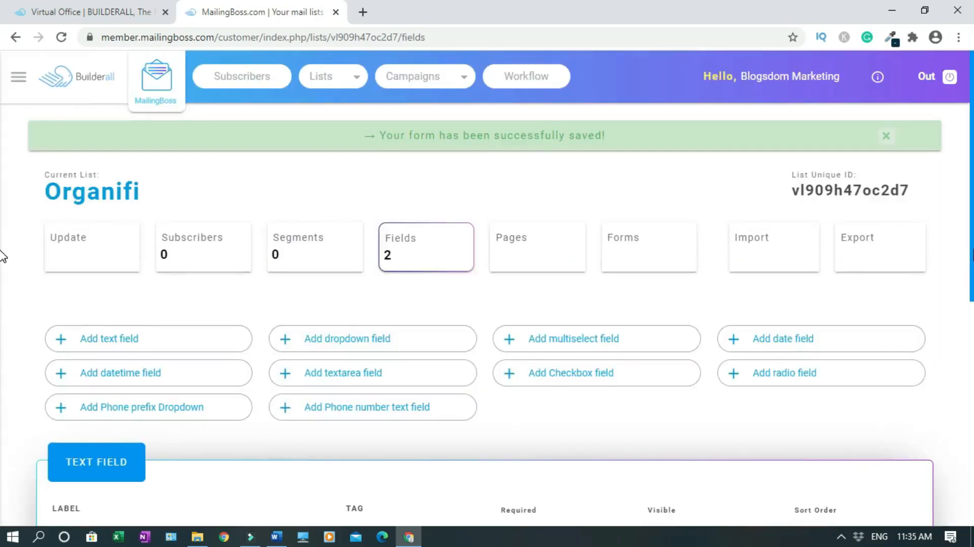
scroll(2, 256, "down", 6)
scroll(2, 417, "down", 1)
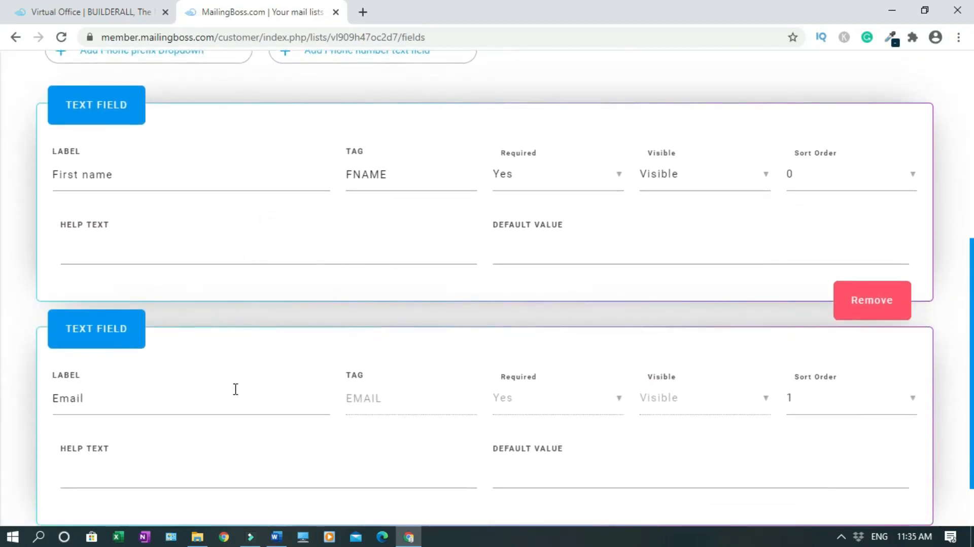
left_click_drag(973, 309, 968, 51)
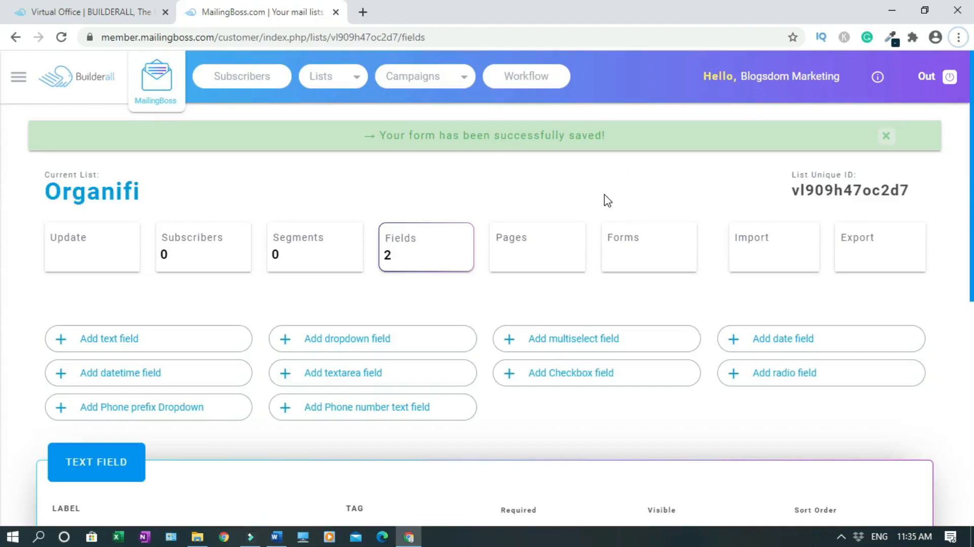
Look at the form for creating a new email sequence, and close MailingBoss.
left_click(461, 76)
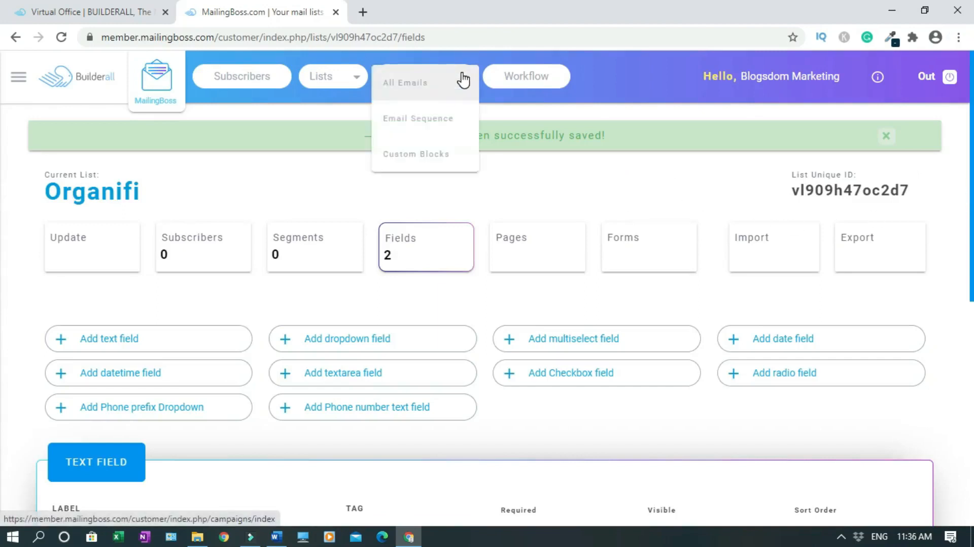
left_click(449, 118)
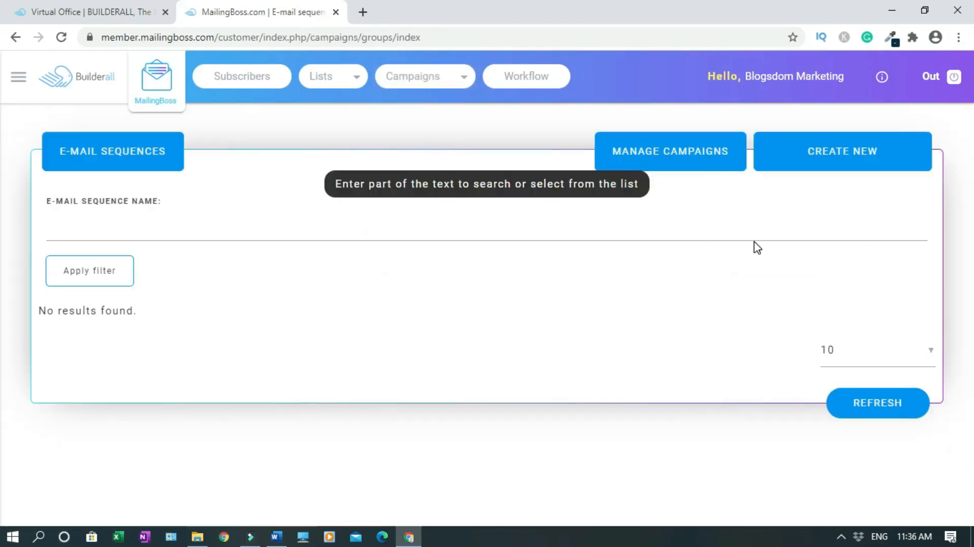
left_click(821, 158)
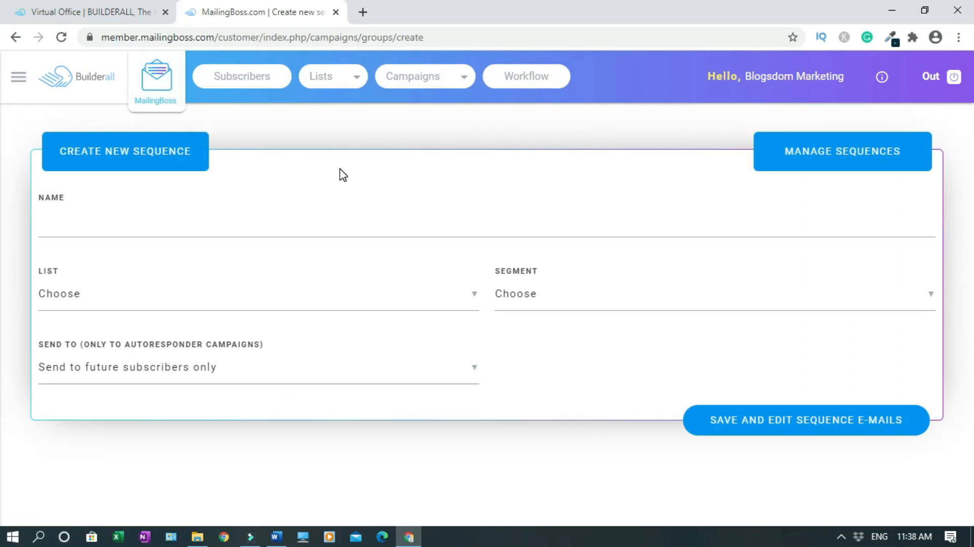
left_click(335, 13)
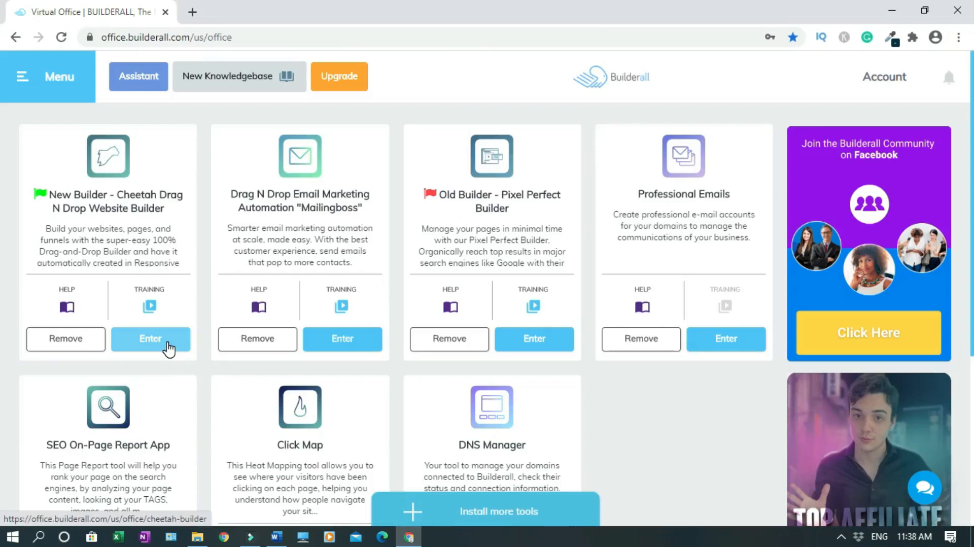
Open the Cheetah drag-and-drop website builder in a new browser tab.
right_click(167, 344)
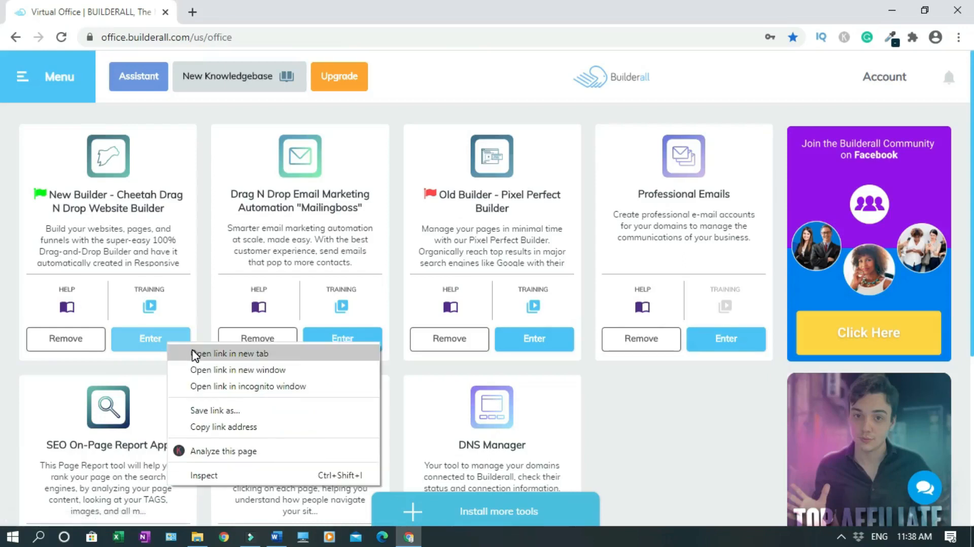
left_click(193, 353)
key("ctrl+Tab")
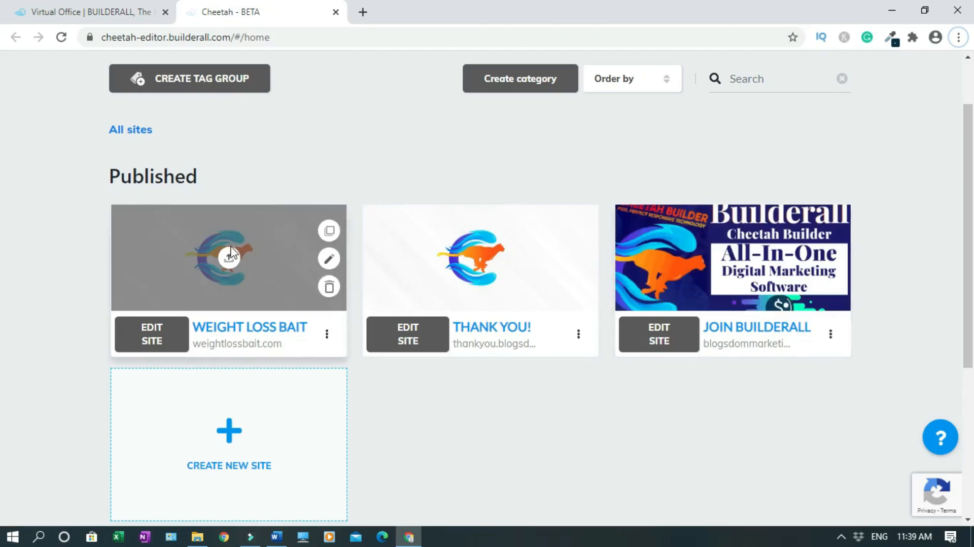
Set the organifi image from the user files as the Weight Loss Bait site's thumbnail.
left_click(226, 257)
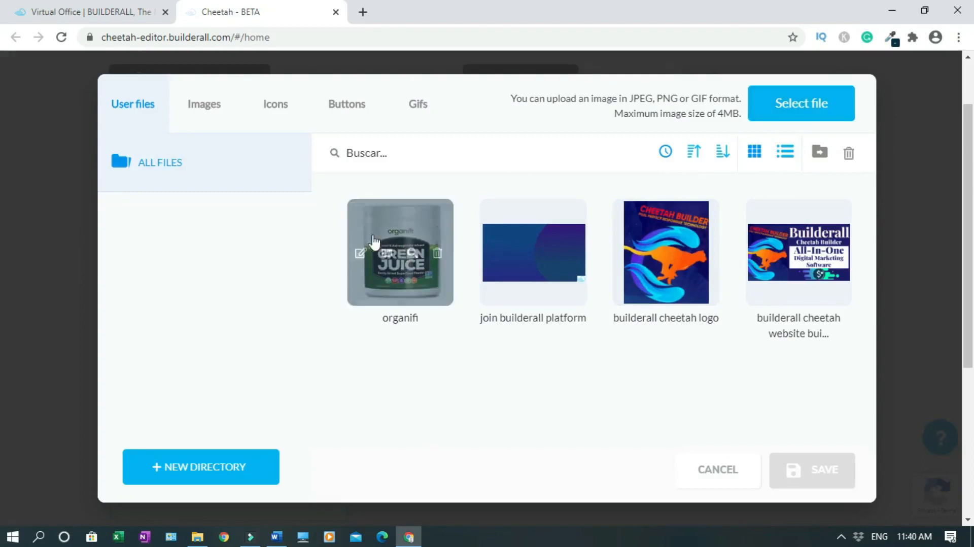
left_click(407, 238)
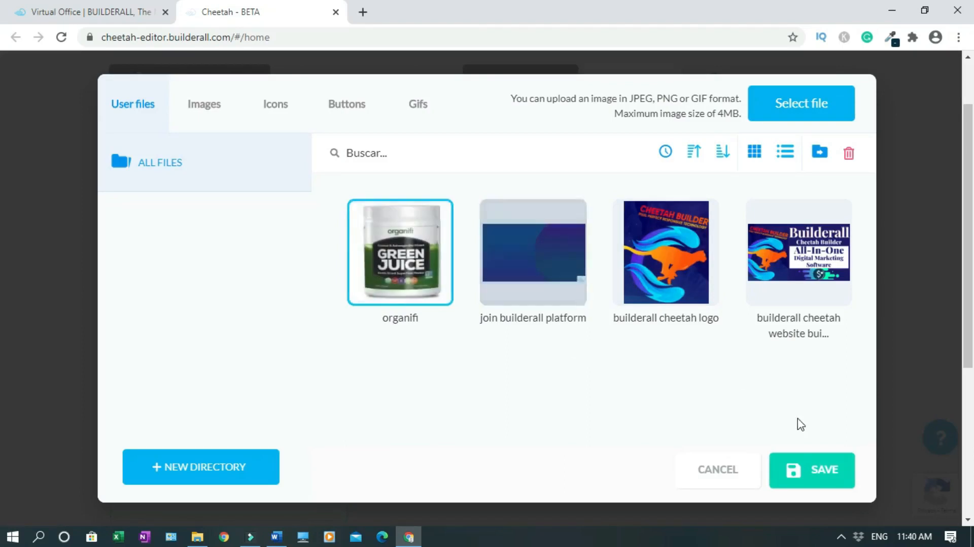
left_click(809, 472)
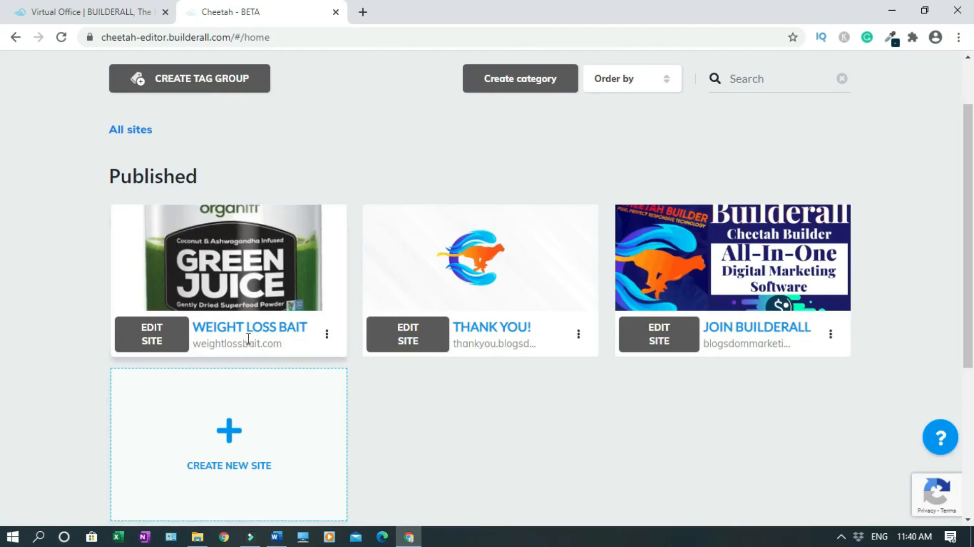
Open the Weight Loss Bait site's pages and start a new page named "Thank You & Confirmation Page".
mouse_move(263, 276)
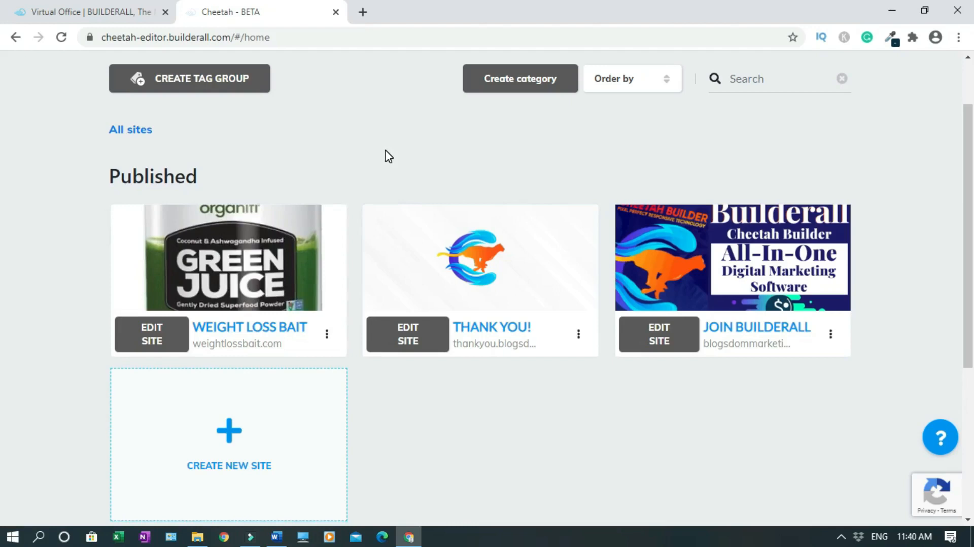
left_click(154, 335)
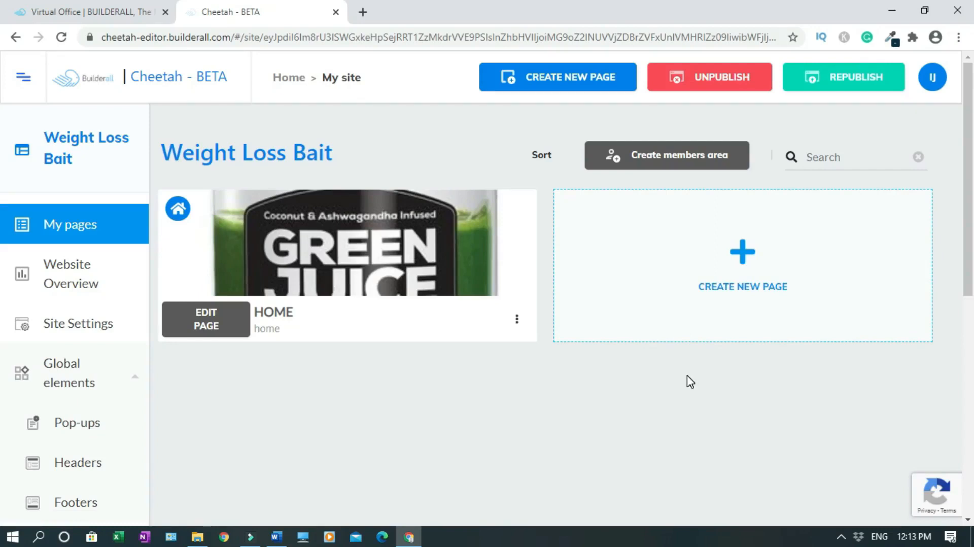
left_click(741, 254)
left_click(305, 262)
type("Thank You & Confirmation Page")
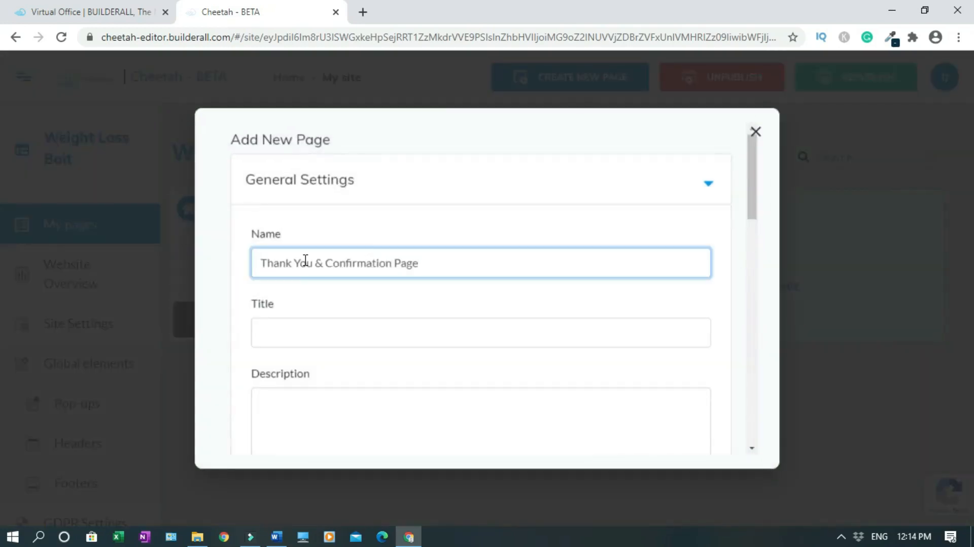
Copy the new page's name into its title, keep the blank page template and save the page.
triple_click(337, 261)
key("ctrl+c")
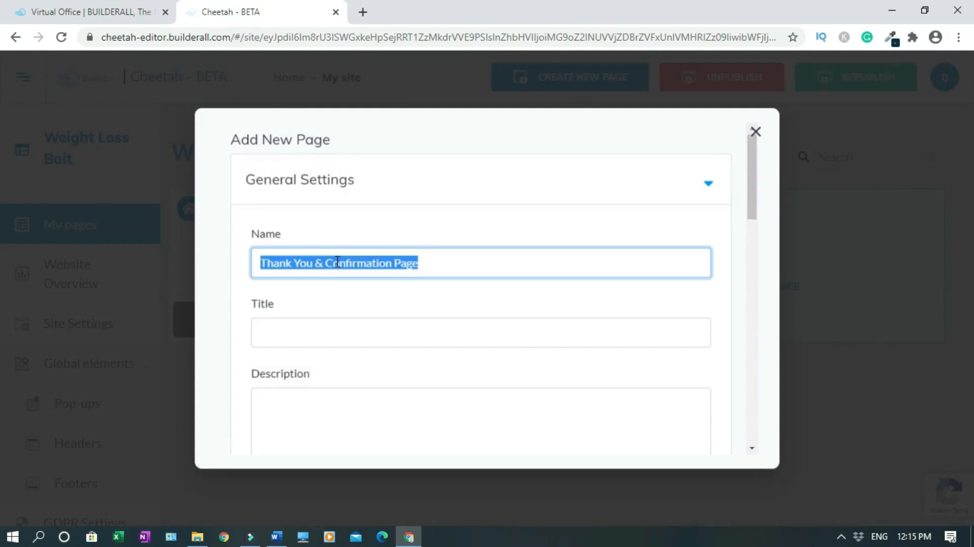
left_click(314, 329)
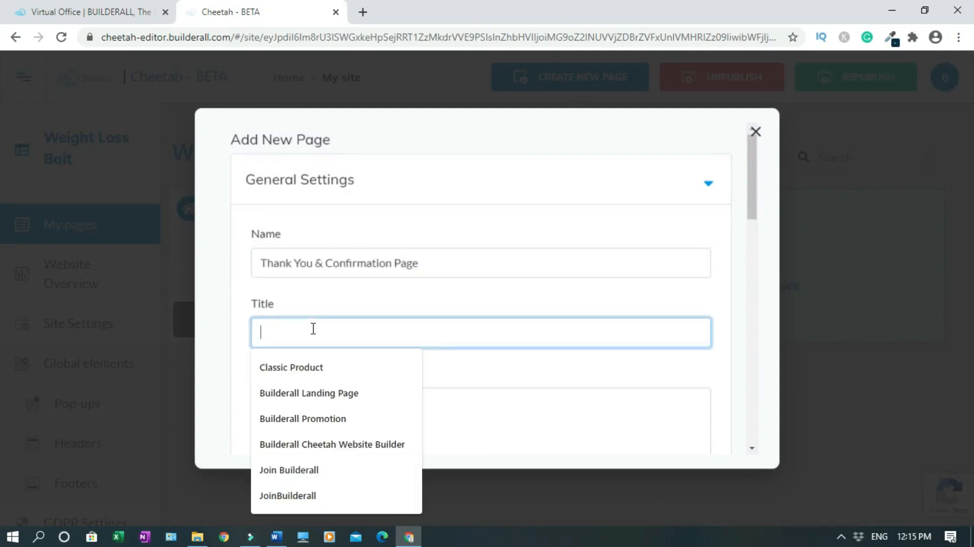
key("ctrl+v")
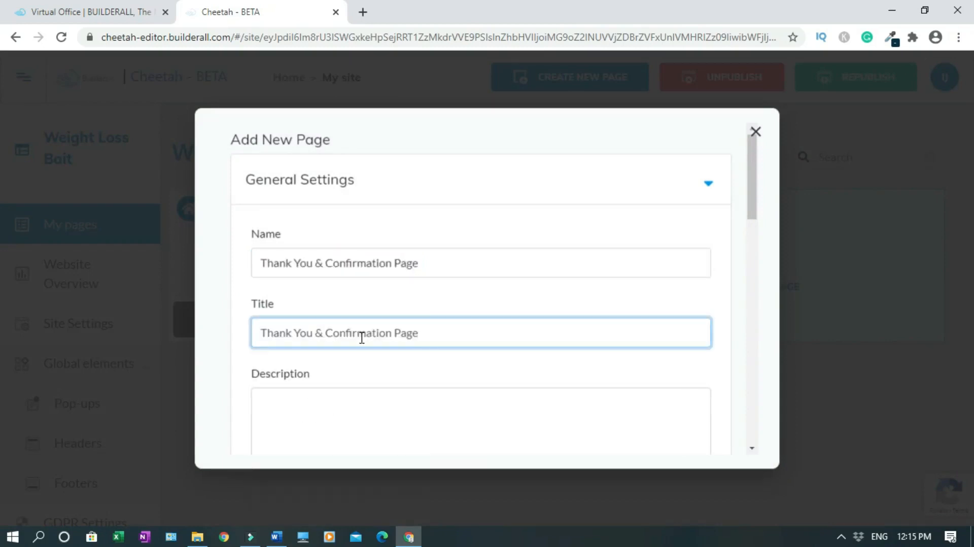
left_click_drag(754, 205, 761, 433)
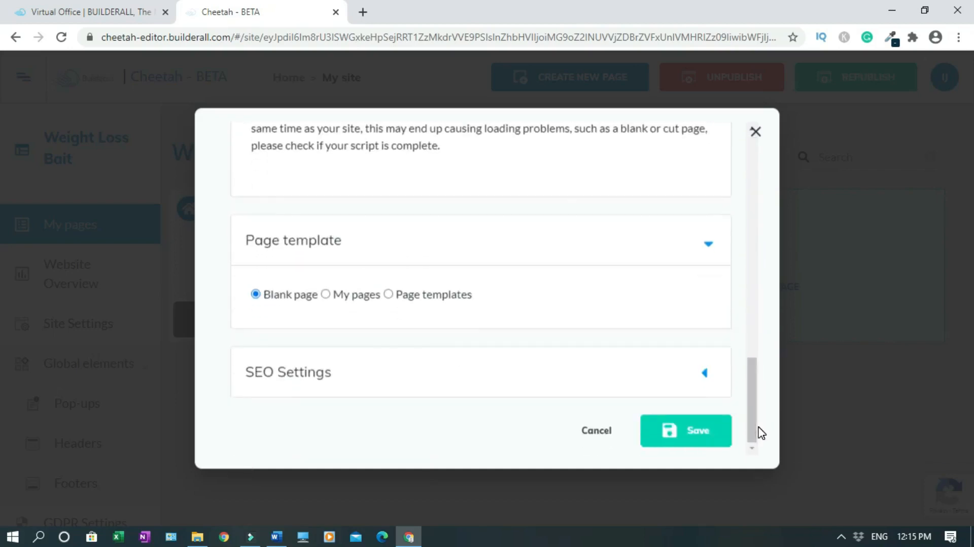
left_click(702, 437)
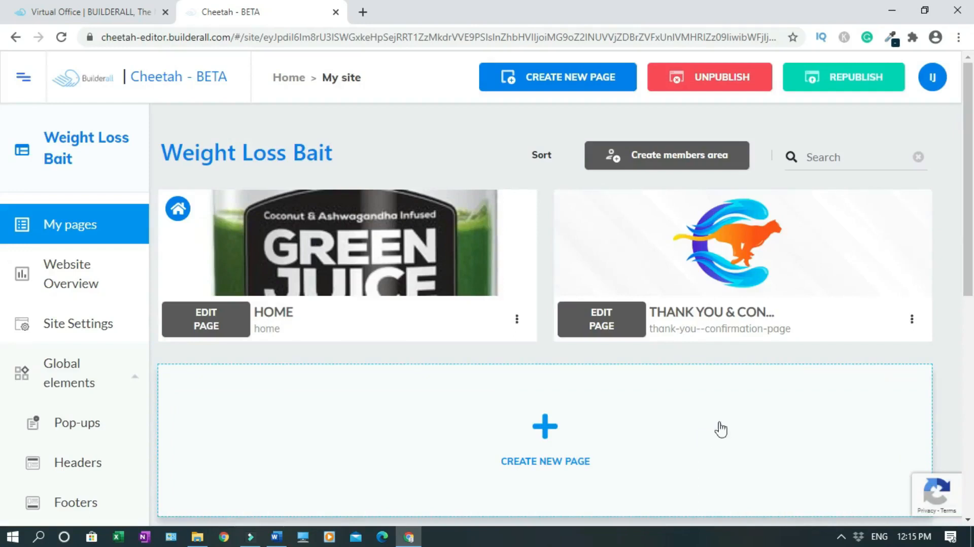
Open the Thank You & Confirmation page for editing and add the "Full Block - Lead Magnet 01" panel from Blocks.
left_click(601, 326)
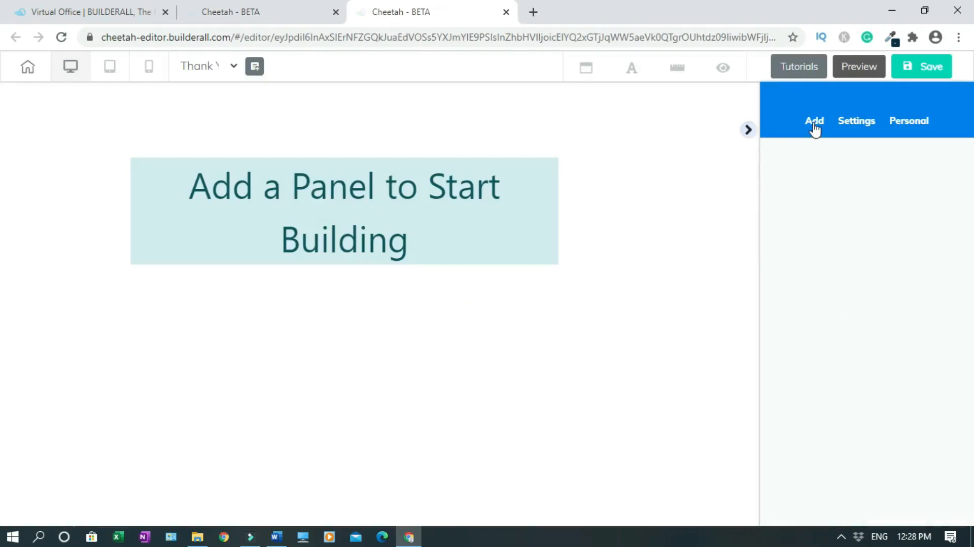
left_click(815, 130)
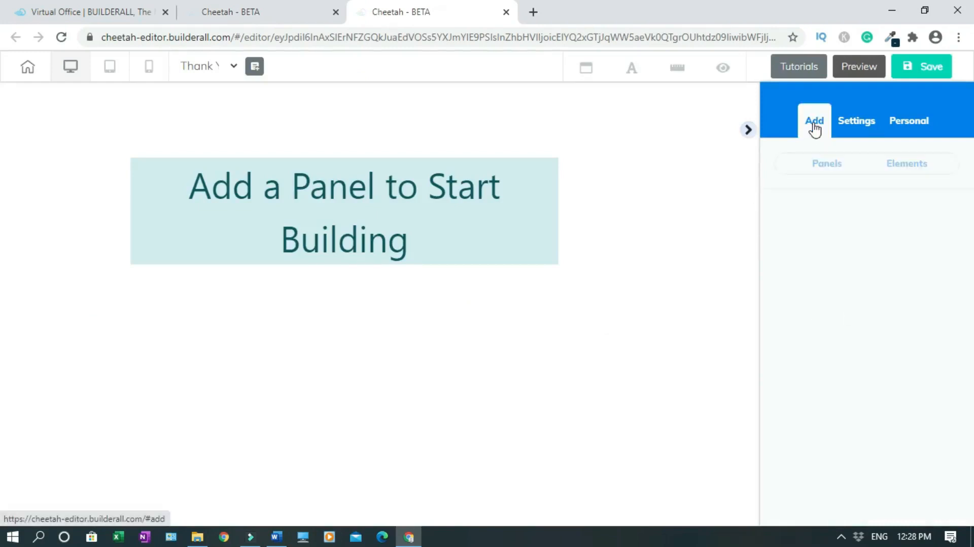
left_click(831, 167)
left_click_drag(972, 161, 973, 206)
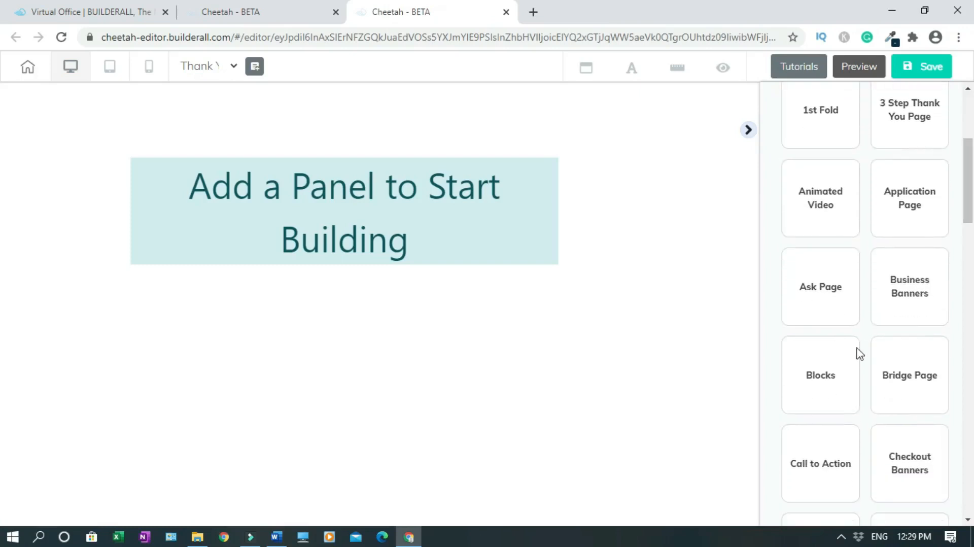
left_click(820, 378)
left_click_drag(972, 107, 973, 112)
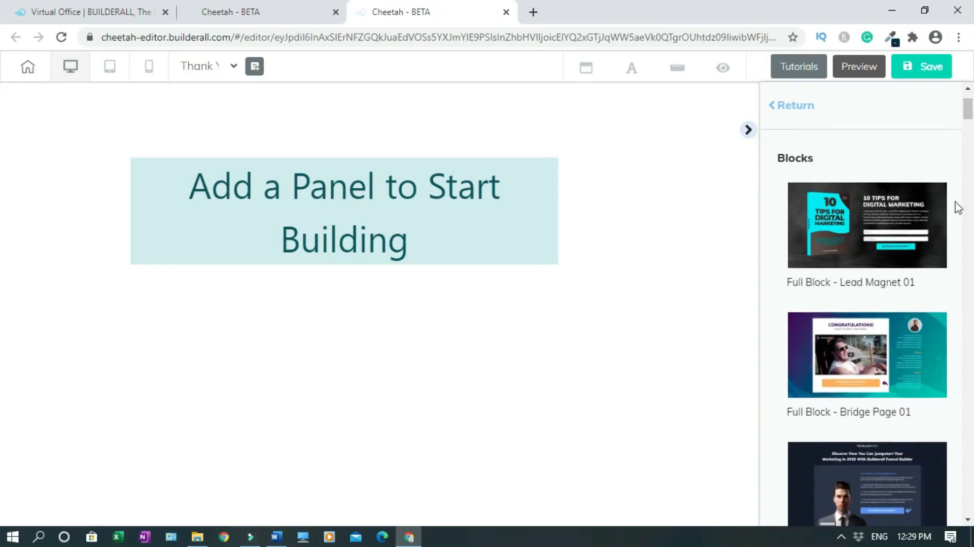
left_click(892, 229)
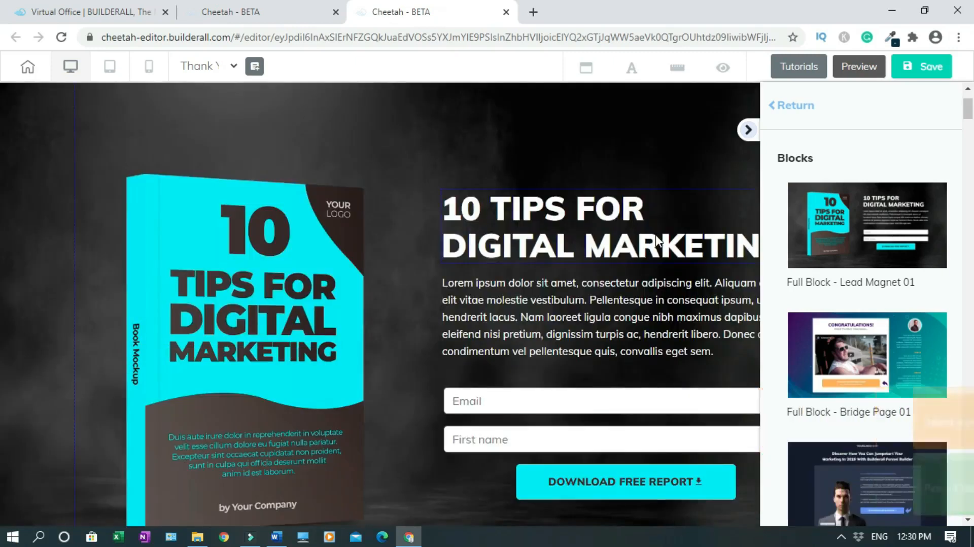
Collapse the side panel and delete the email and first name form from the lead magnet block.
left_click(748, 130)
left_click(711, 424)
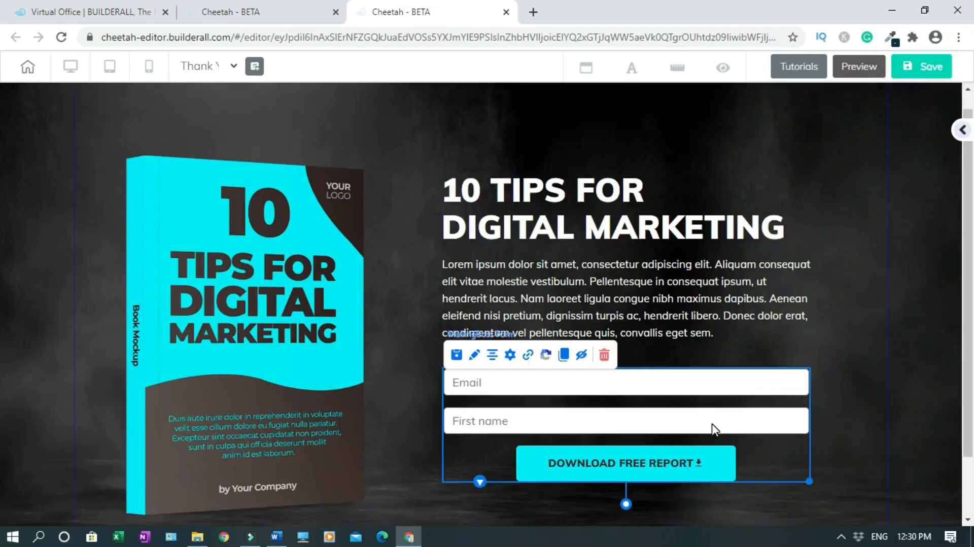
left_click(604, 355)
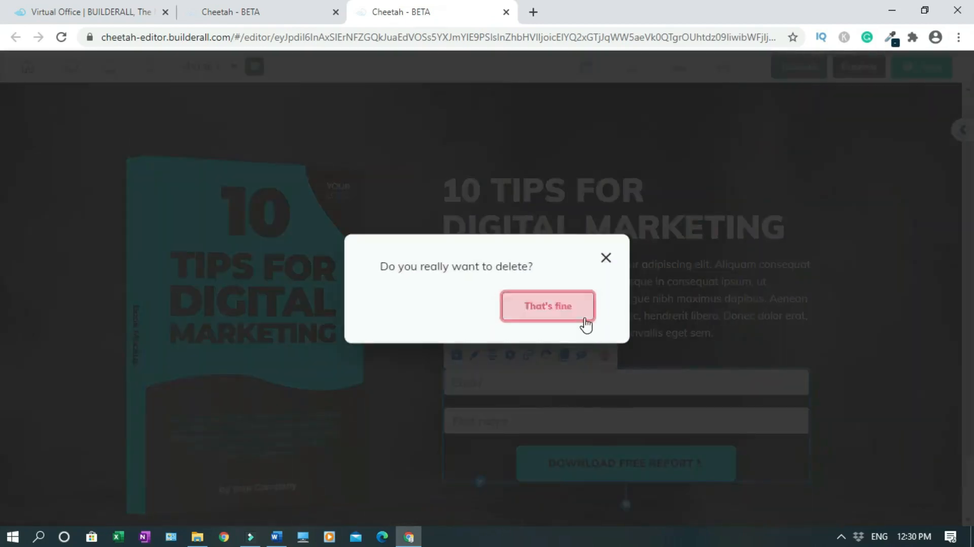
left_click(579, 315)
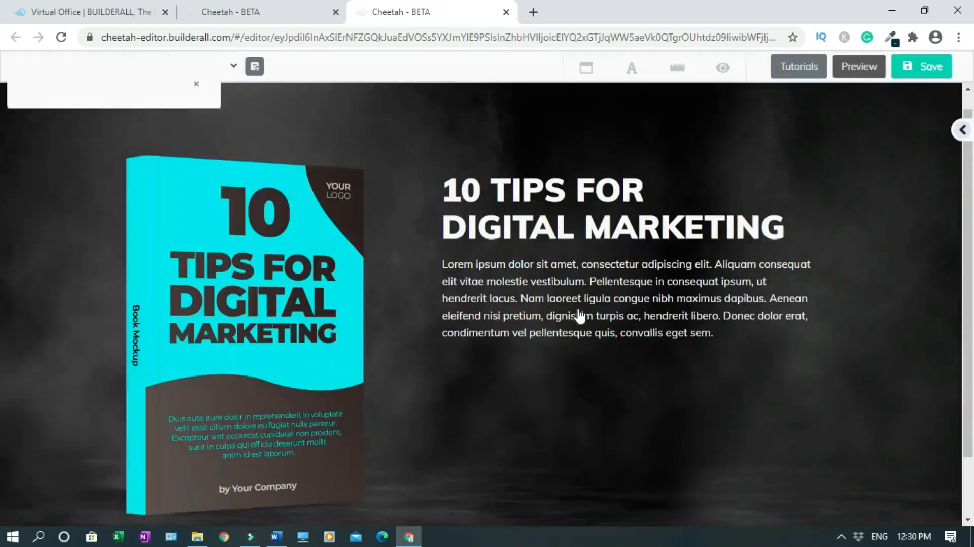
Replace the book mockup image with the organifi image from the user files.
left_click(299, 326)
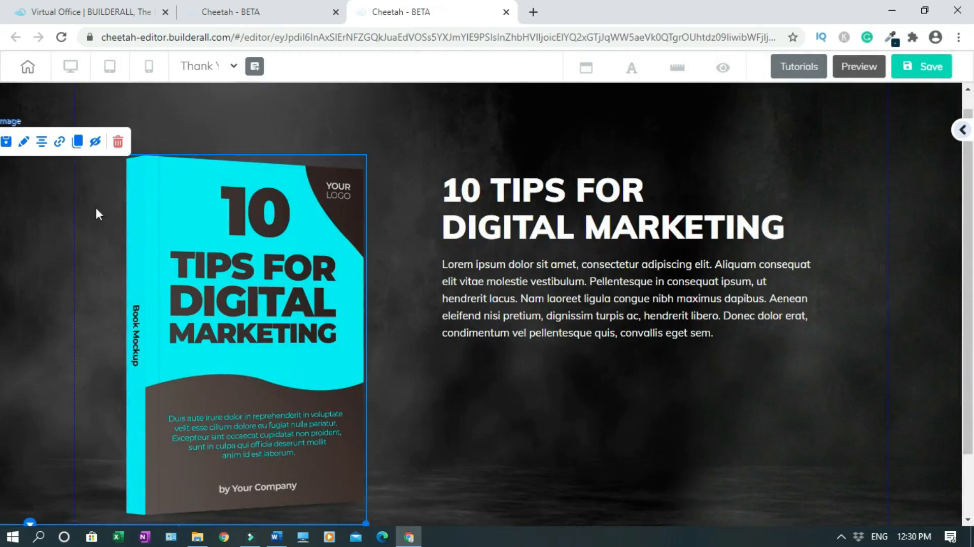
left_click(24, 143)
scroll(528, 254, "up", 3)
left_click(528, 254)
scroll(568, 365, "down", 3)
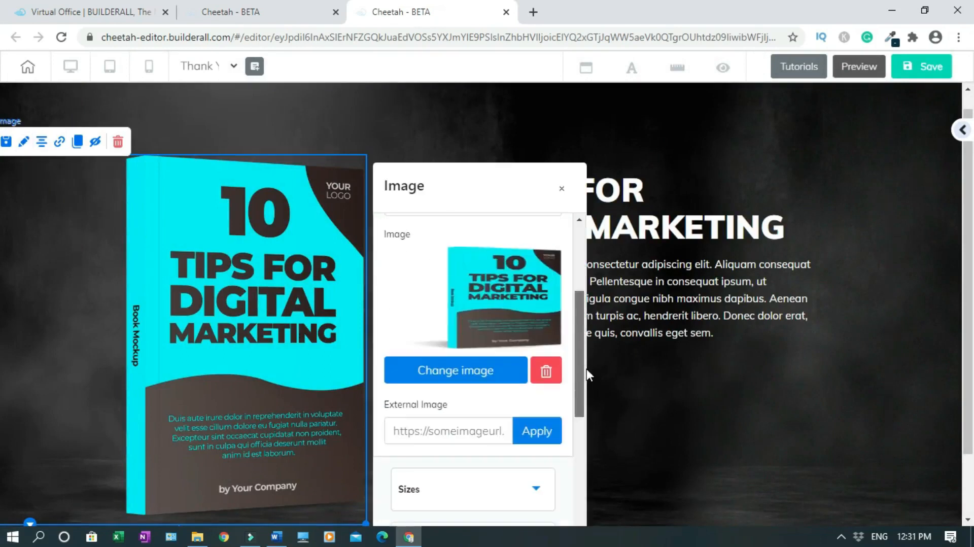
scroll(558, 378, "down", 3)
left_click(491, 265)
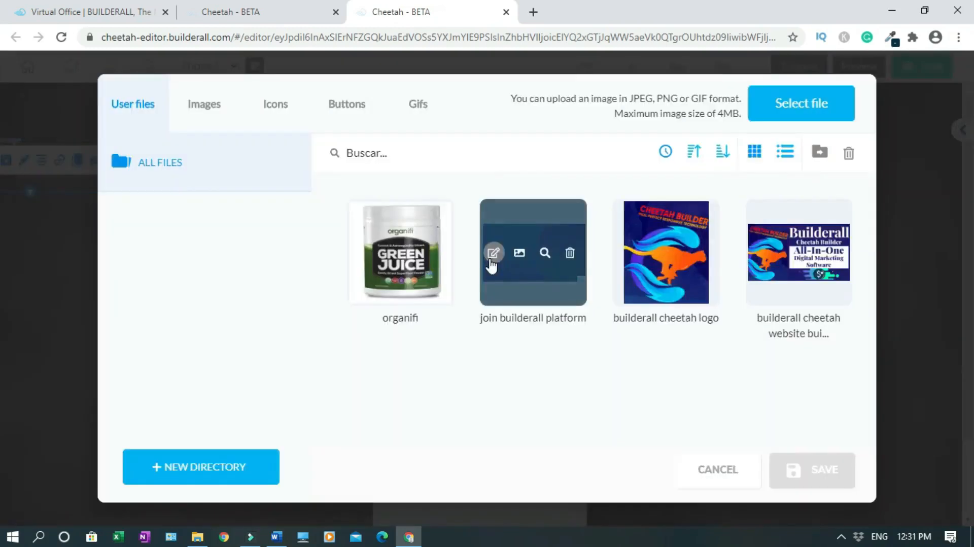
left_click(437, 296)
left_click(822, 479)
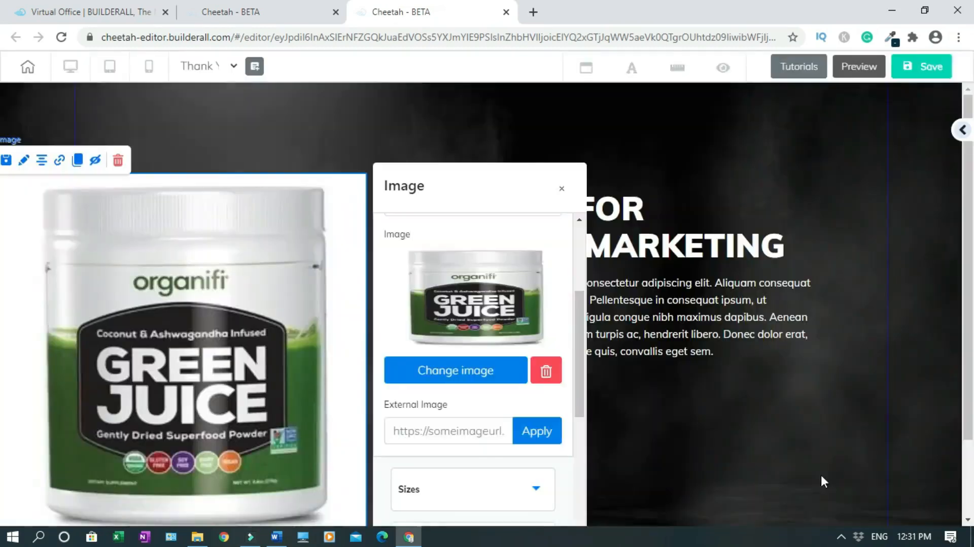
left_click(562, 191)
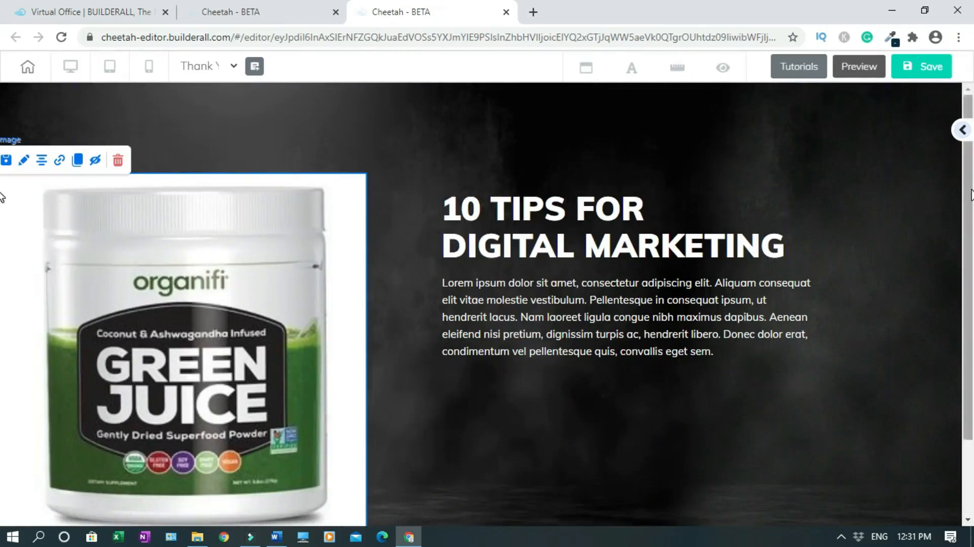
Shrink the Green Juice image and reposition it beside the text, clear of the page edge.
scroll(376, 467, "down", 2)
left_click_drag(366, 452, 242, 329)
left_click_drag(140, 236, 280, 236)
scroll(286, 244, "up", 2)
scroll(376, 325, "up", 1)
left_click_drag(376, 324, 376, 374)
Move the paragraph and headline lower and replace the headline text with "Thank You!".
left_click_drag(656, 306, 655, 390)
left_click_drag(644, 240, 641, 288)
double_click(565, 269)
key("ctrl+a")
type("Thank You!")
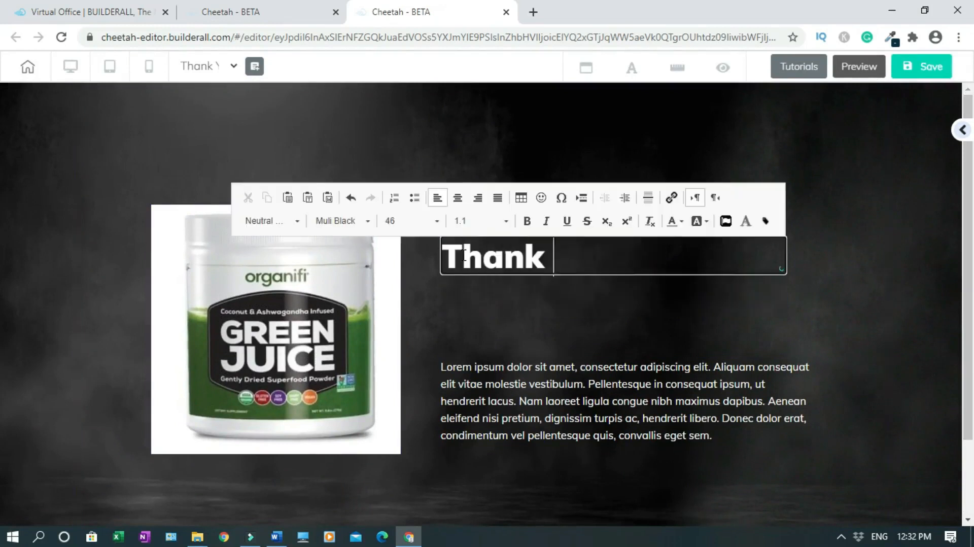
left_click(668, 307)
Narrow the heading box and set the second heading beneath "Thank You!" to "Just One More Step To Go!".
left_click_drag(786, 274, 592, 204)
double_click(592, 204)
key("ctrl+a")
type("Just One More Step To Ggo")
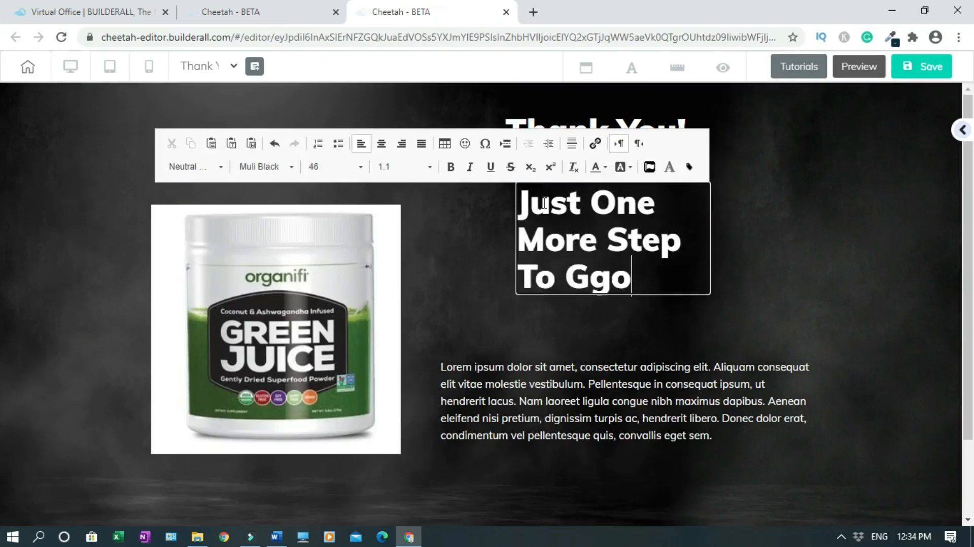
double_click(606, 278)
type("Go!")
left_click(828, 282)
Widen the second heading to fit one line, reduce its text size and align it directly under "Thank You!".
left_click_drag(706, 290, 870, 227)
mouse_move(686, 198)
left_mouse_down()
mouse_move(663, 199)
mouse_move(687, 198)
left_mouse_up()
left_click_drag(602, 131, 658, 135)
left_click_drag(678, 210, 680, 210)
double_click(716, 206)
left_click(526, 167)
left_click_drag(557, 187, 557, 184)
Replace the placeholder paragraph with "Please, open the email and clickon the CONFIRMATION link!".
left_click(498, 231)
left_click(599, 257)
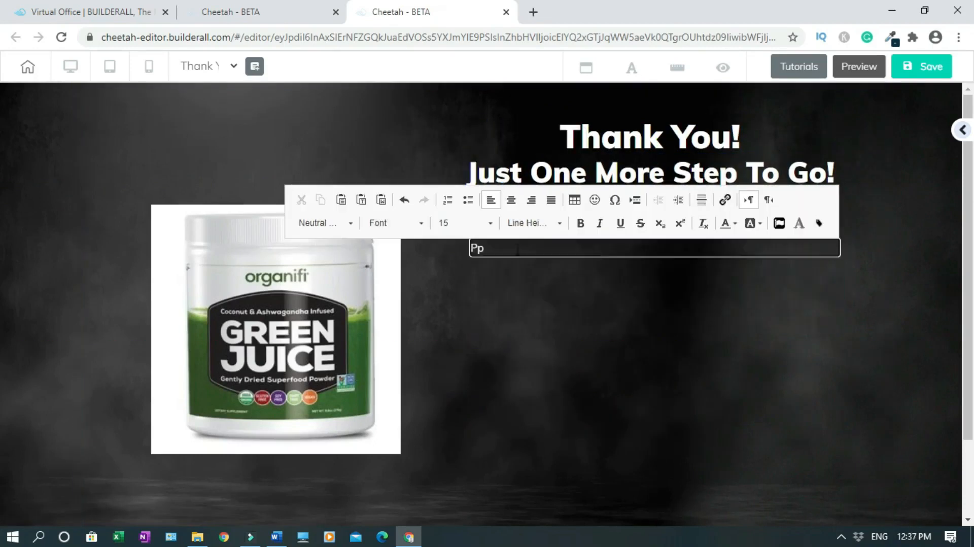
type("lease, open the email and ")
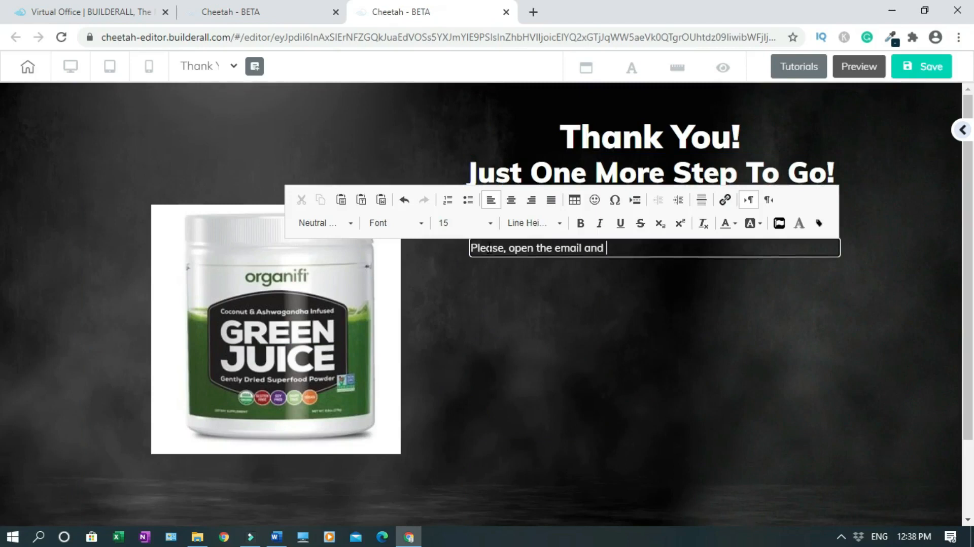
type("clickon the CONFIRMATION link!")
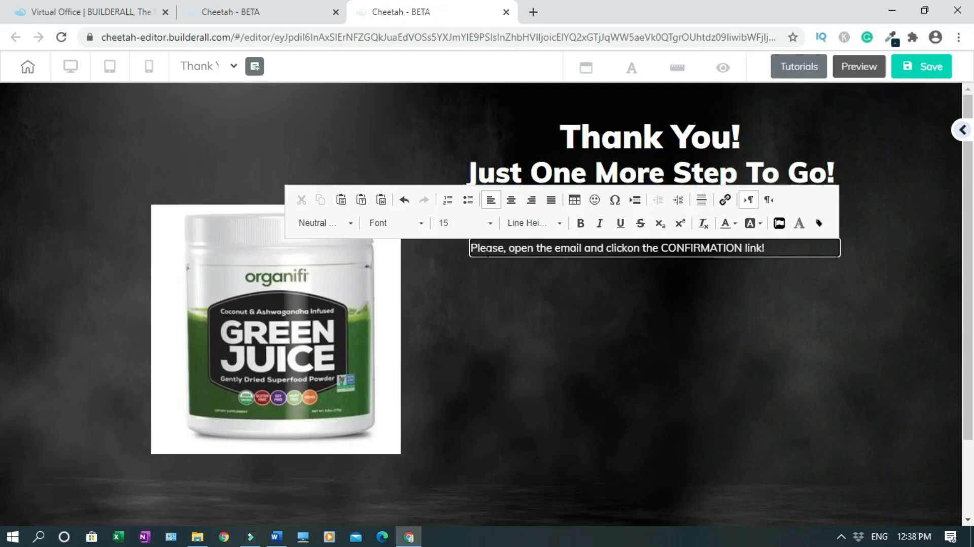
Narrow the confirmation paragraph box, lower both headings and the paragraph, and shift the product image closer to the text.
left_click(634, 310)
left_click(761, 248)
left_click_drag(839, 257, 774, 256)
left_click_drag(668, 248, 627, 358)
left_click_drag(655, 174, 642, 251)
left_click_drag(664, 149, 653, 207)
left_click_drag(657, 361, 665, 298)
left_click_drag(274, 347, 304, 312)
left_click_drag(713, 253, 720, 234)
Color the confirmation paragraph orange and move it up directly beneath "Just One More Step To Go!".
double_click(701, 296)
left_click(694, 271)
left_click(686, 345)
left_click(726, 355)
left_click_drag(710, 296, 713, 266)
Set the confirmation paragraph to size 20, center it and correct its wording to "click on".
double_click(712, 266)
left_click(451, 242)
left_click(484, 366)
left_click(483, 366)
left_click(427, 353)
left_click(659, 325)
double_click(707, 269)
left_click(708, 268)
left_click(767, 323)
double_click(646, 267)
left_click(674, 337)
Duplicate the confirmation paragraph below itself and replace the copy's text with "Take Action Now!!!".
left_click(663, 278)
key("ctrl+c")
key("ctrl+v")
left_click_drag(646, 303, 615, 353)
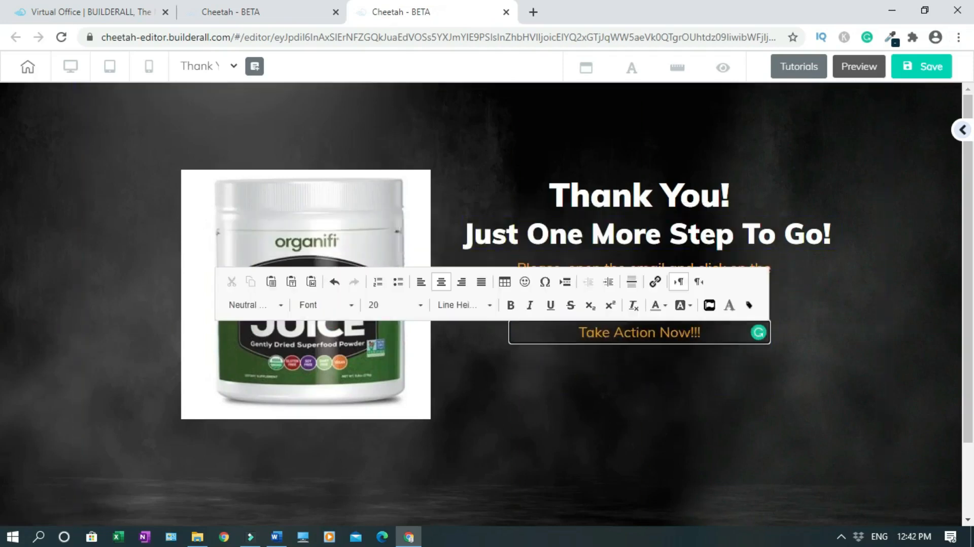
Color "Take Action Now!!!" white, narrow its box and center it under the confirmation paragraph.
triple_click(658, 330)
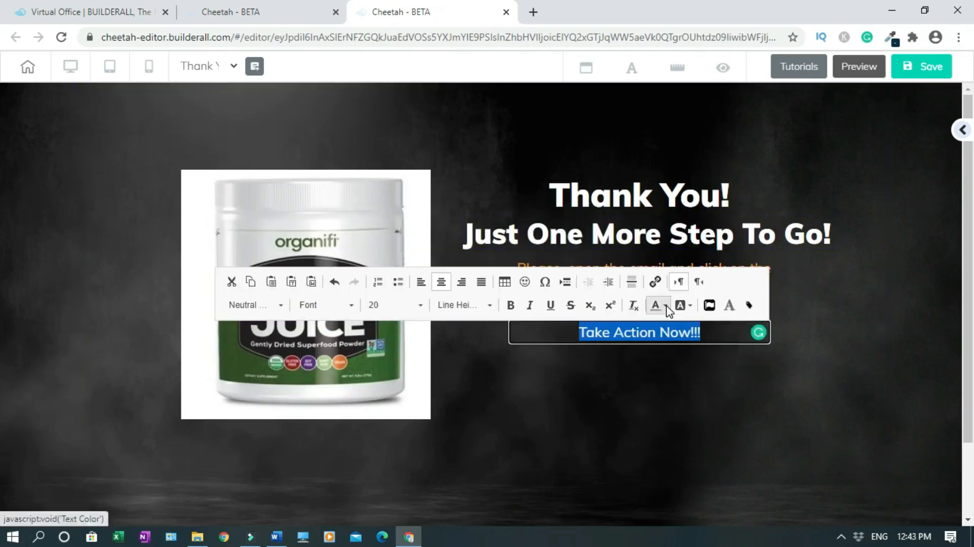
left_click(665, 306)
left_click(726, 370)
left_click(740, 333)
left_click_drag(768, 343, 652, 344)
left_click_drag(602, 330, 668, 327)
left_click(2, 303)
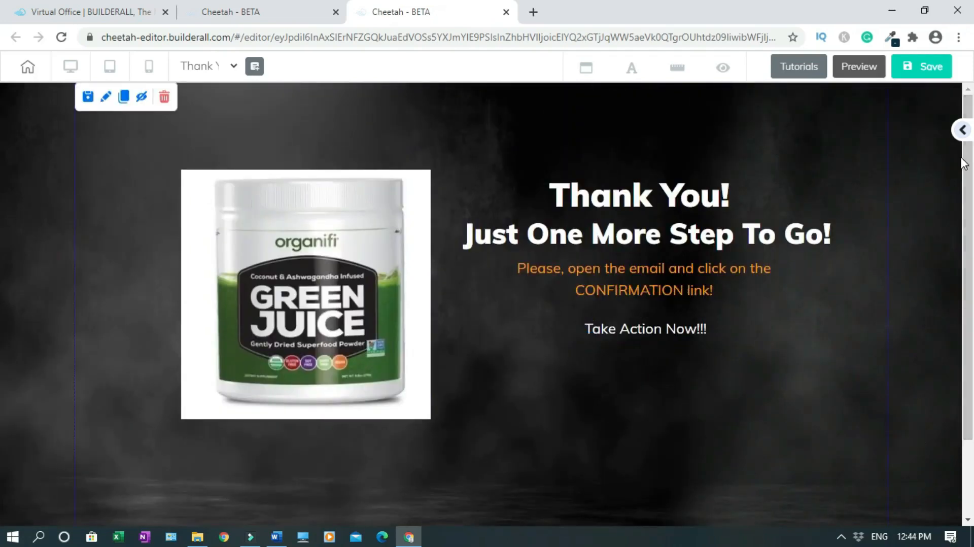
Save the thank you page and publish the site.
left_click(919, 72)
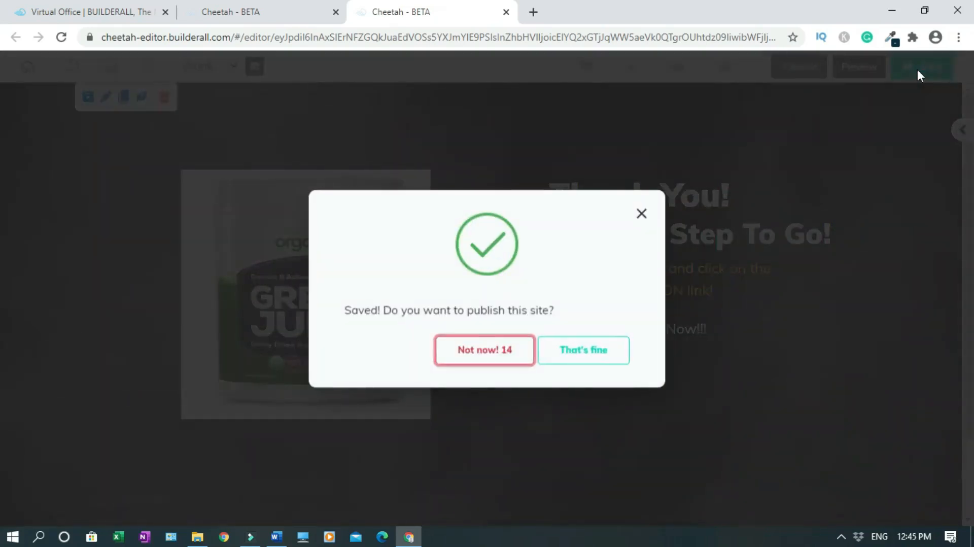
left_click(590, 356)
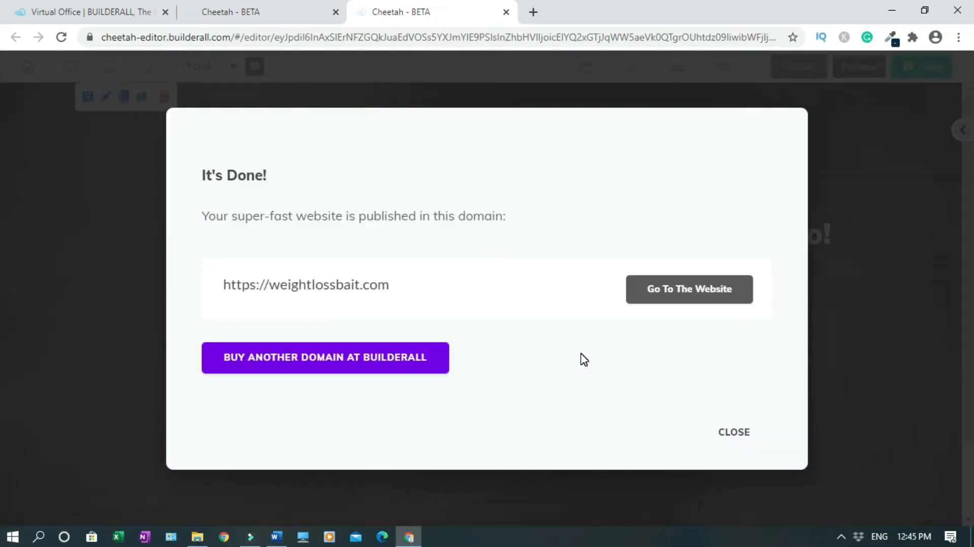
left_click(739, 440)
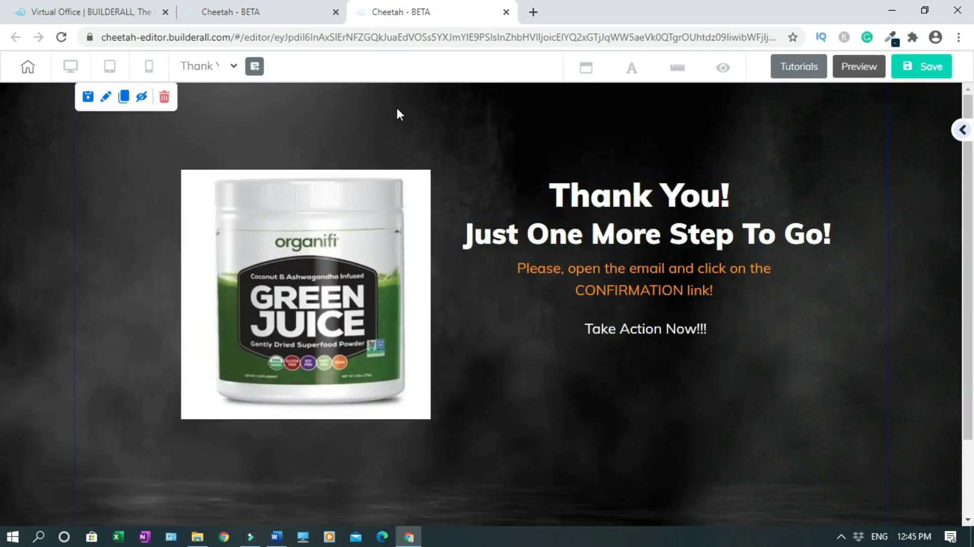
In the mobile layout, move "Thank You!" and "Just One More Step To Go!" above the product image.
left_click(150, 68)
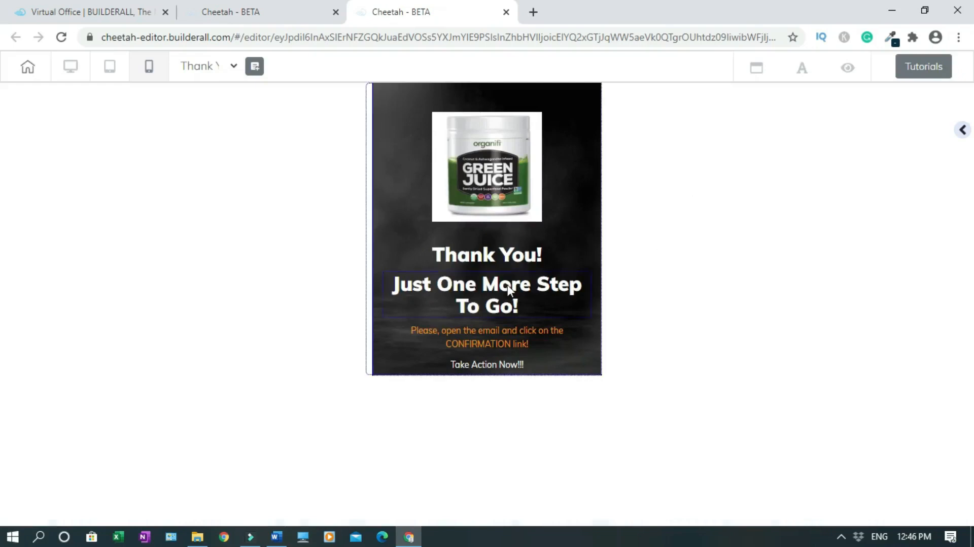
left_click(518, 251)
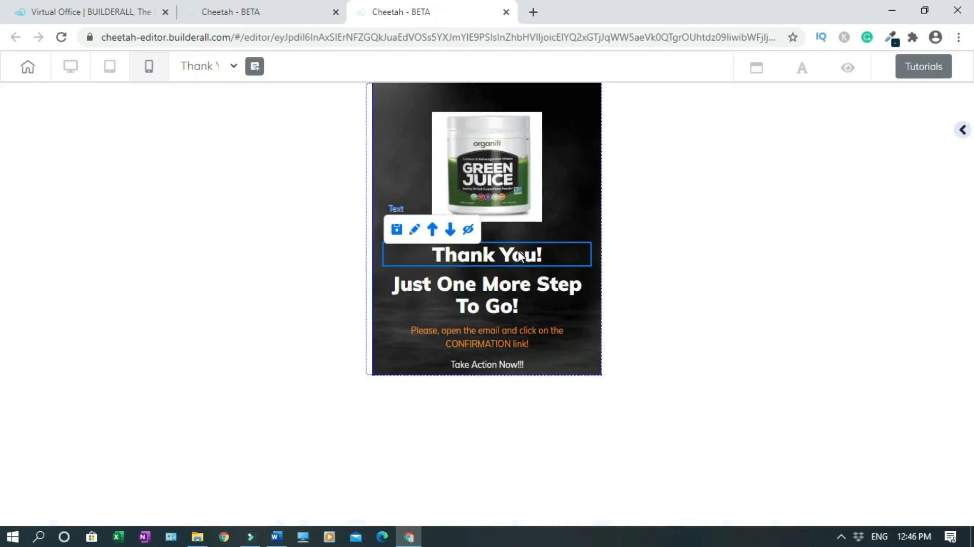
left_click(431, 229)
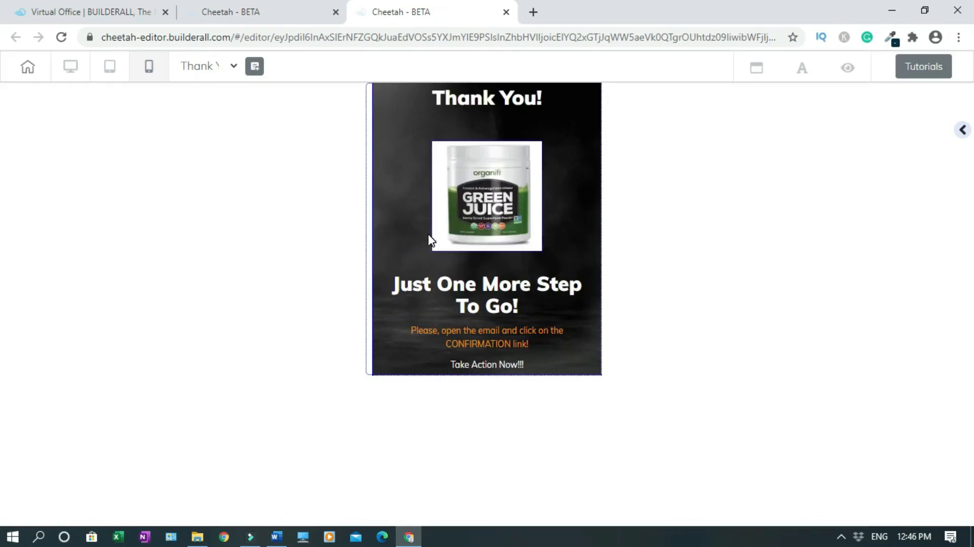
left_click(507, 286)
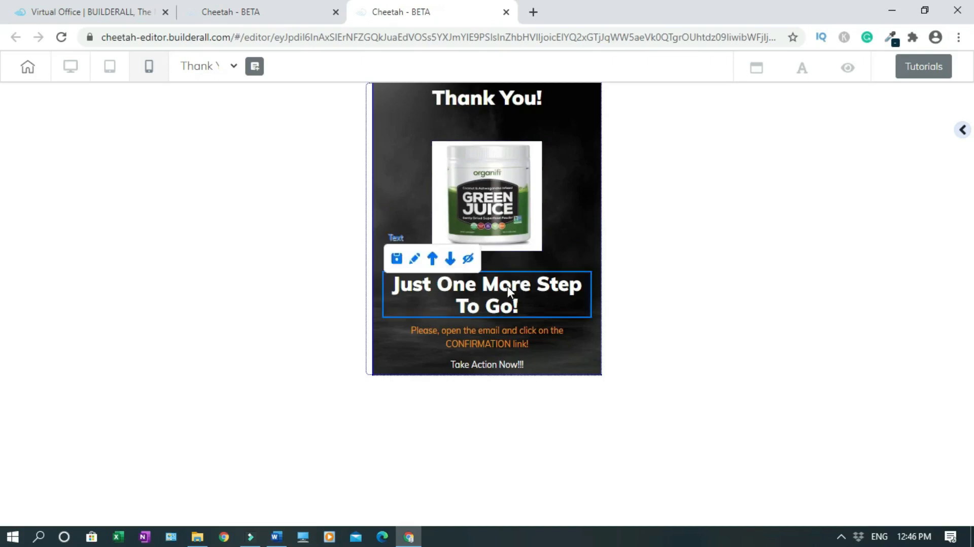
left_click(432, 260)
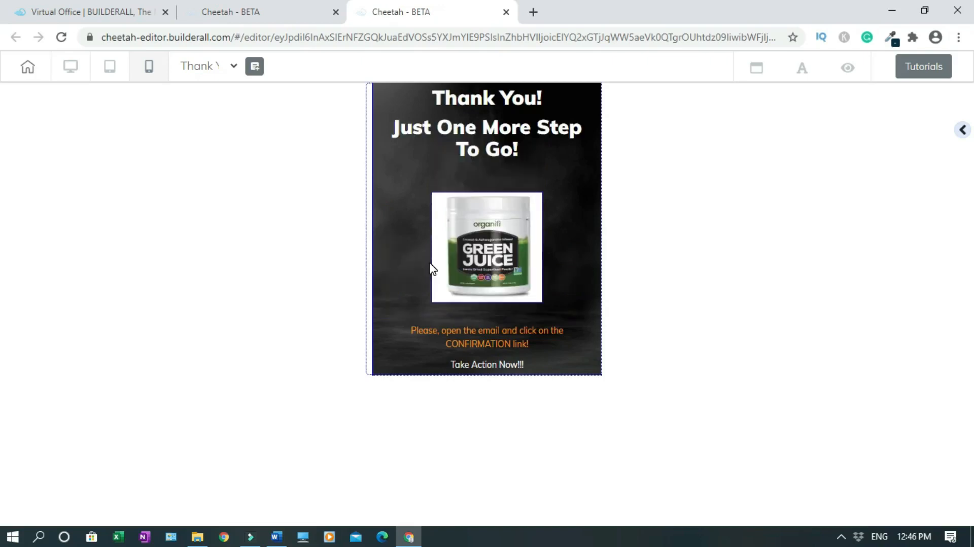
Set the mobile text size of the "Just One More Step To Go!" heading to 22.
left_click(488, 129)
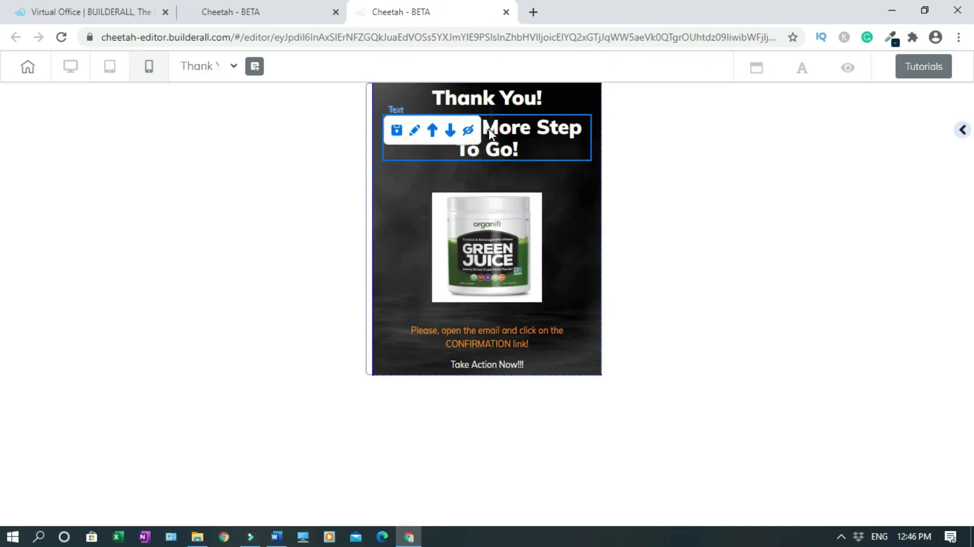
left_click(414, 131)
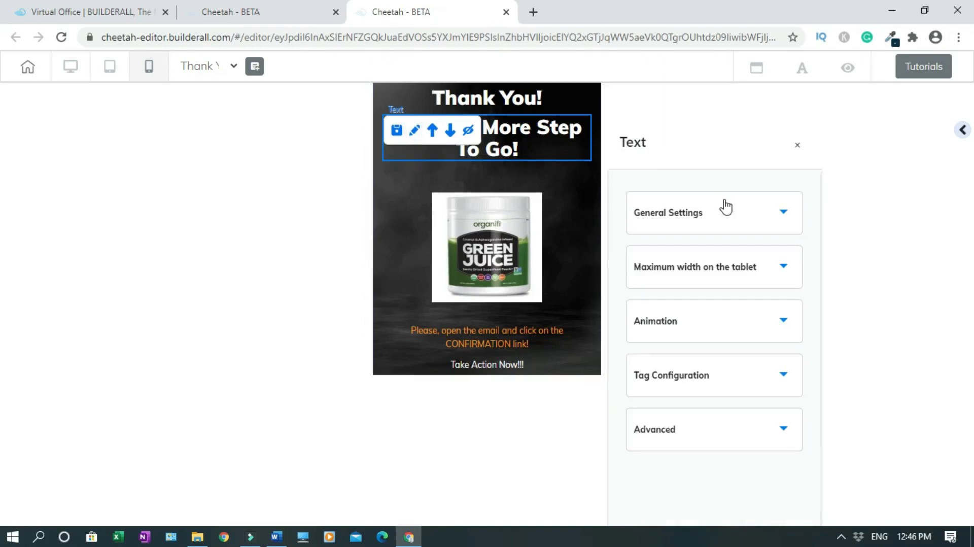
left_click(787, 214)
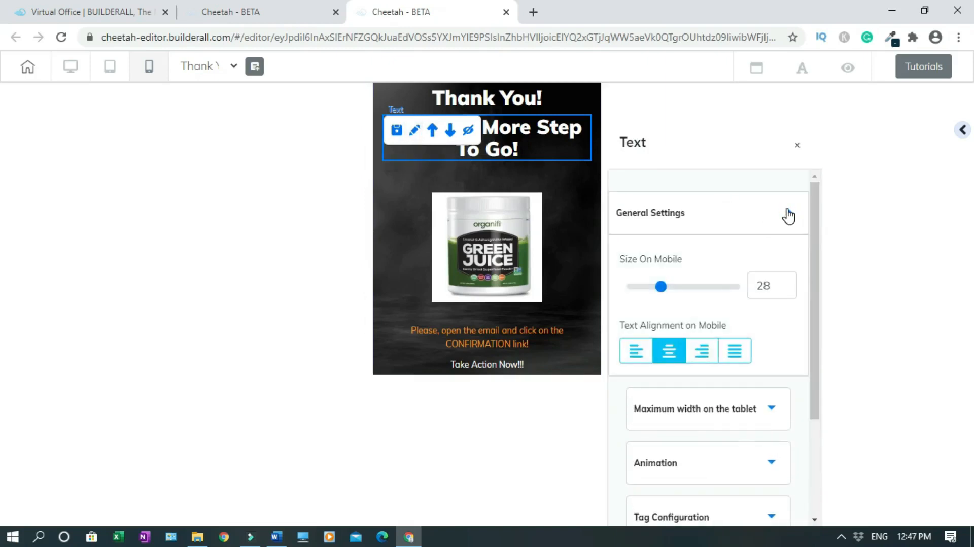
left_click(789, 289)
left_click(789, 289)
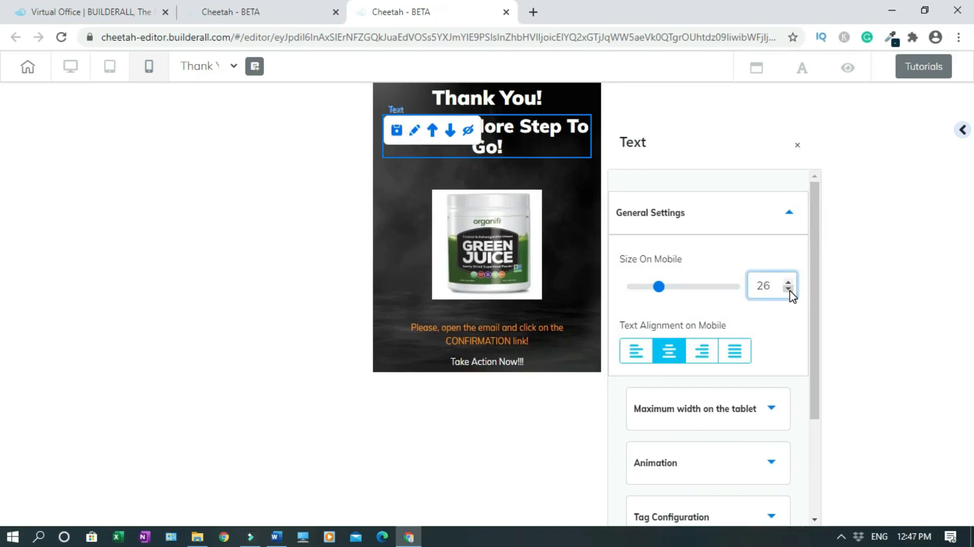
left_click(788, 289)
left_click(788, 289)
left_click(789, 289)
left_click(789, 289)
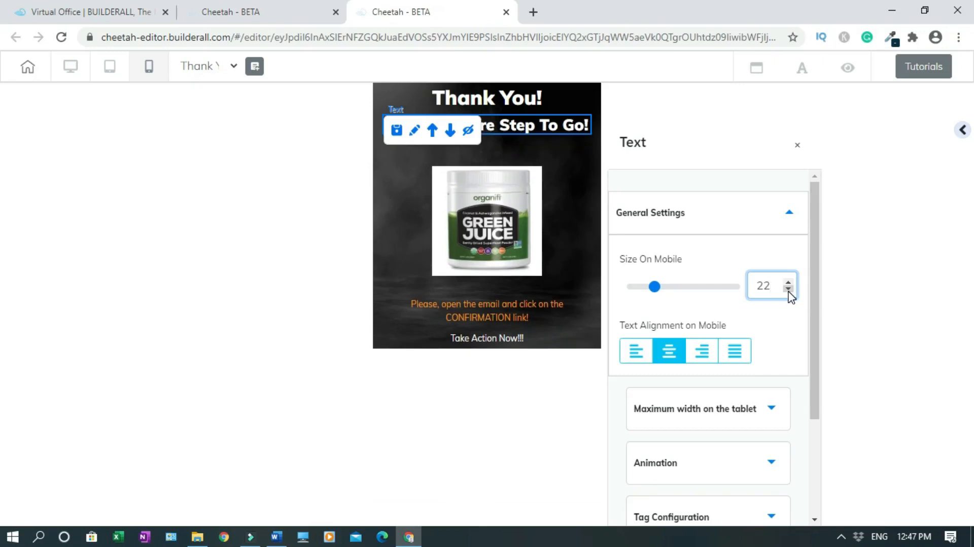
left_click(799, 146)
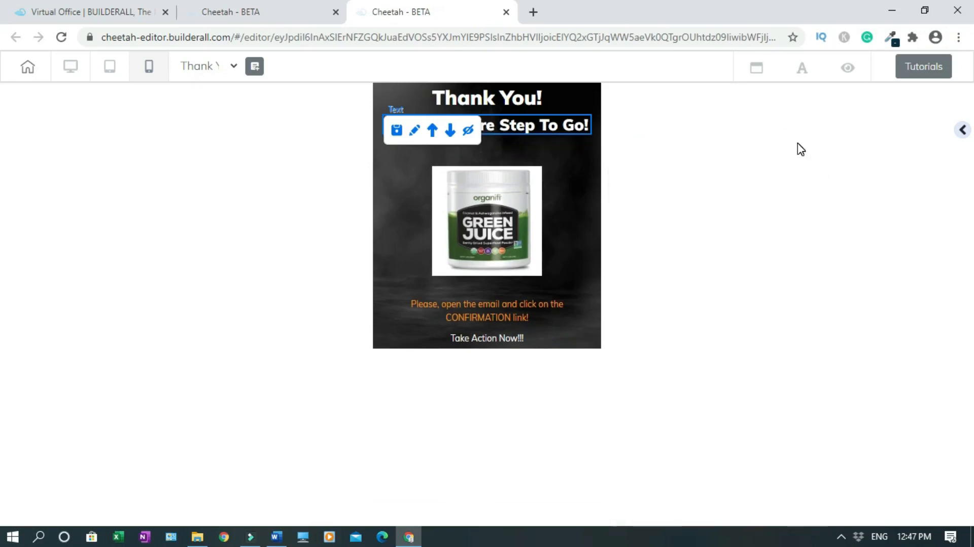
Move the orange confirmation paragraph above the product image on mobile and check the tablet layout.
left_click(510, 315)
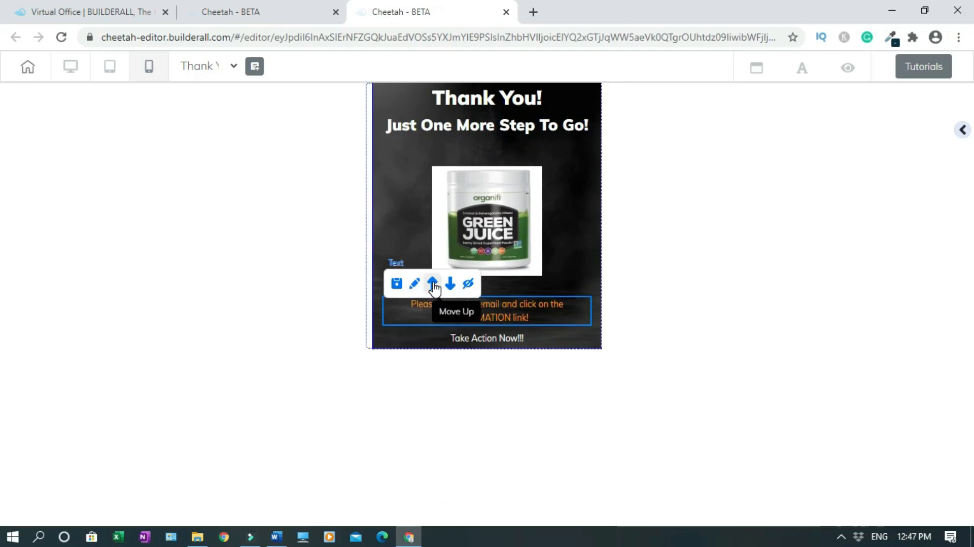
left_click(433, 286)
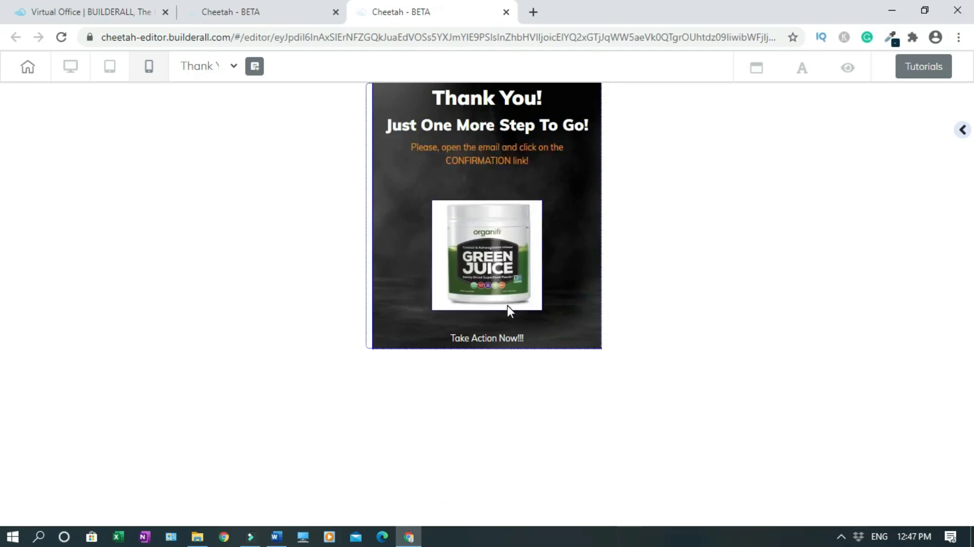
left_click(513, 339)
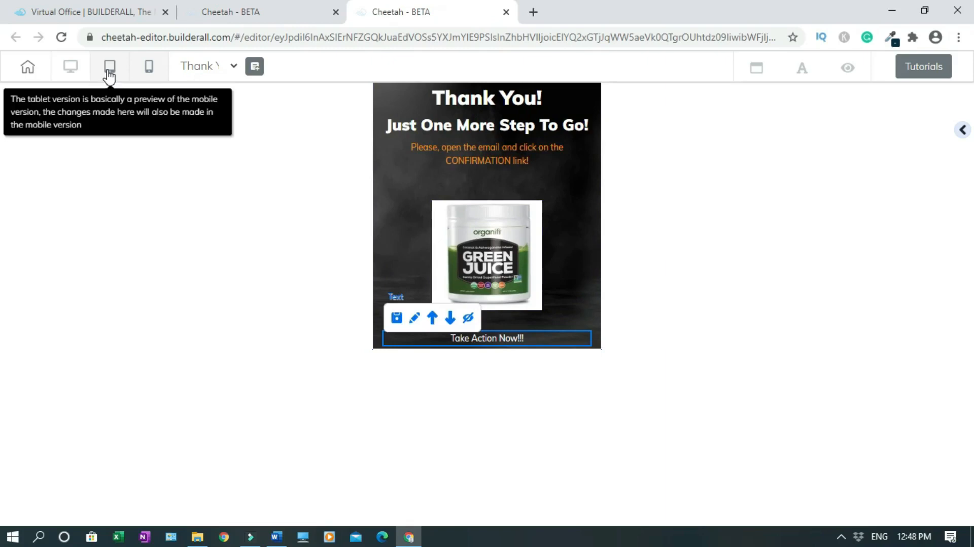
left_click(110, 68)
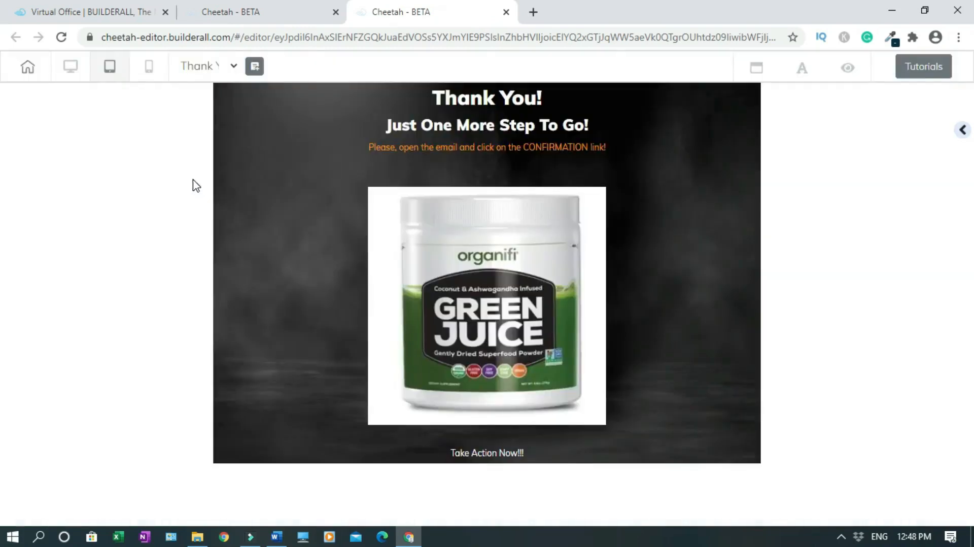
Return to the desktop layout, save the page and publish the site again.
left_click(71, 71)
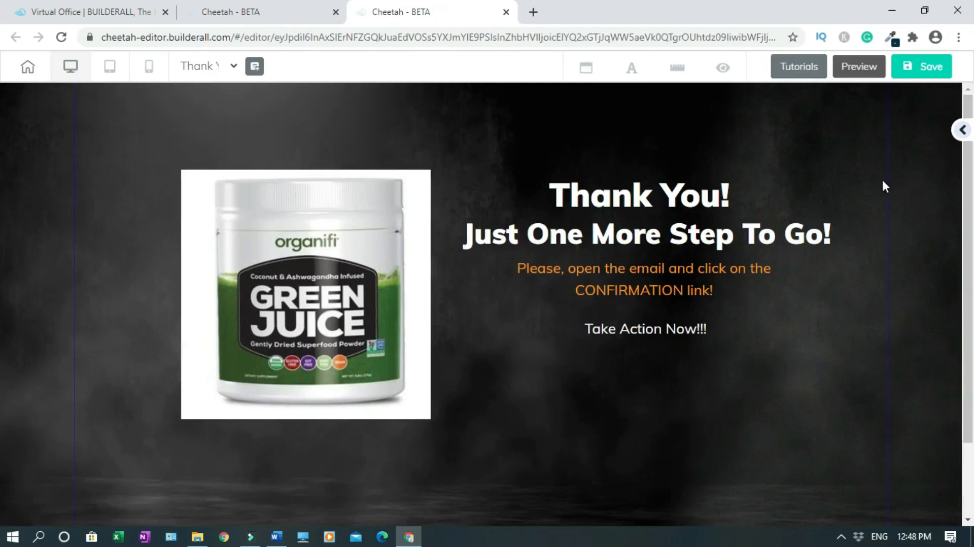
left_click(918, 74)
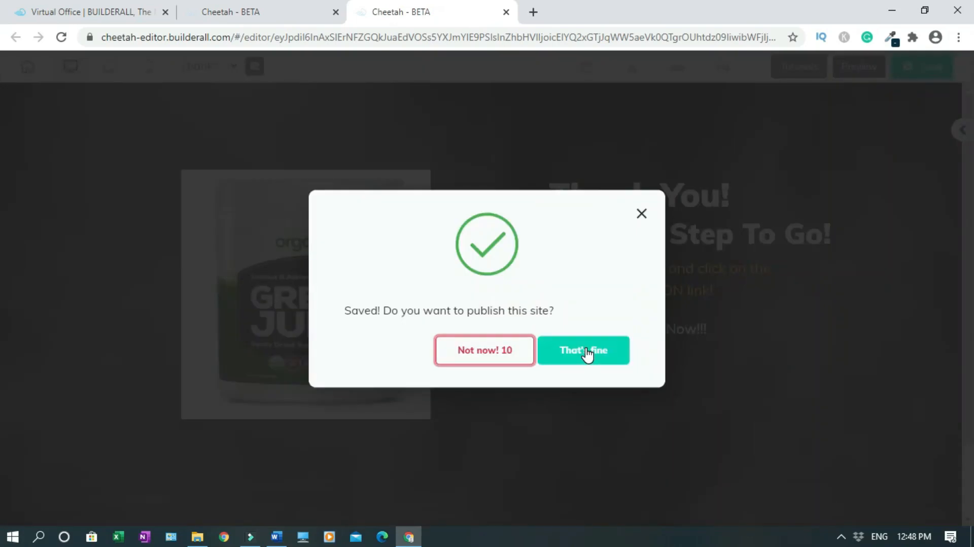
left_click(587, 354)
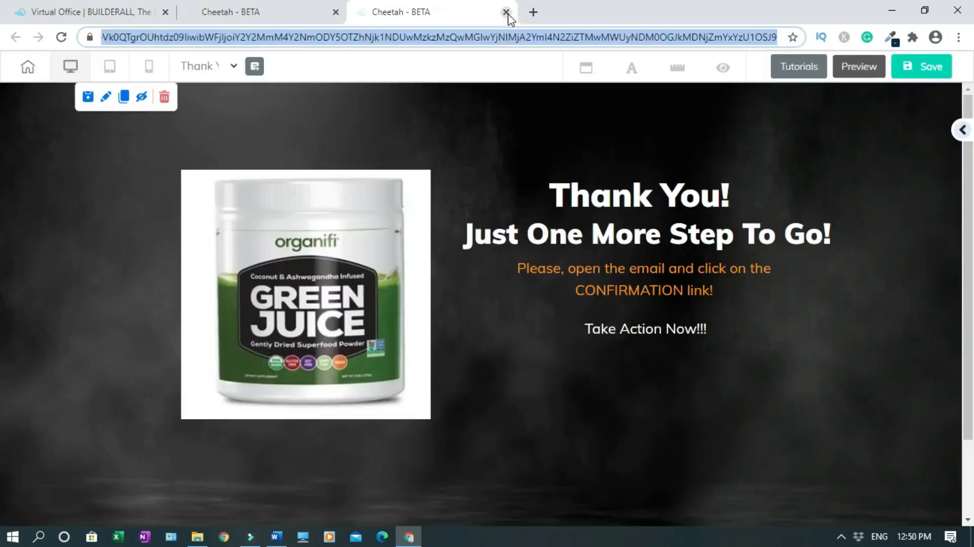
Close the thank you page editor and open the published thank you and confirmation page from the site's page list.
left_click(506, 12)
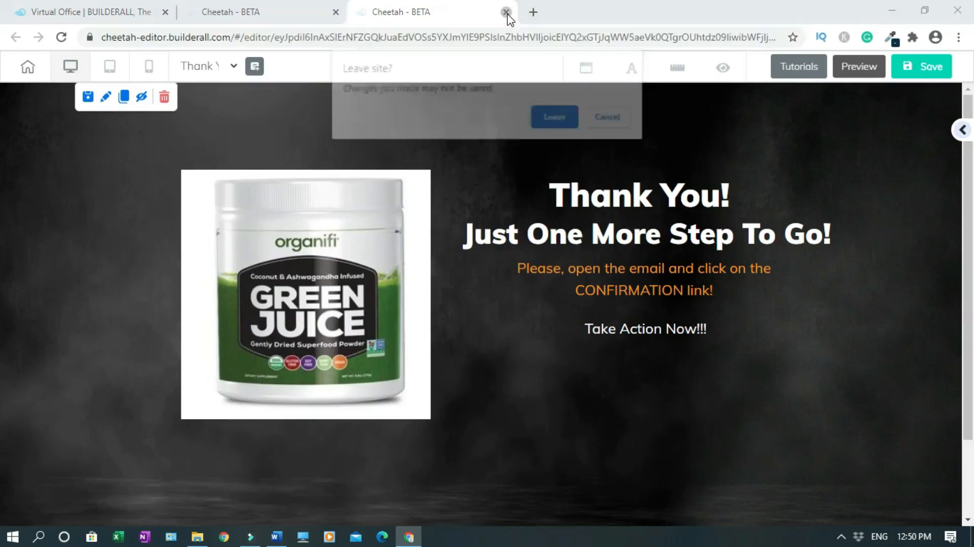
left_click(571, 117)
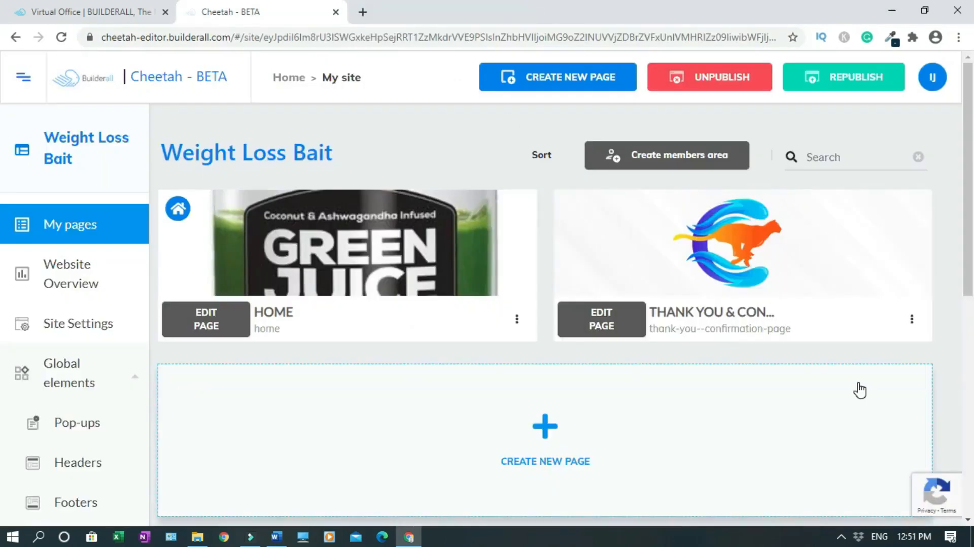
mouse_move(820, 287)
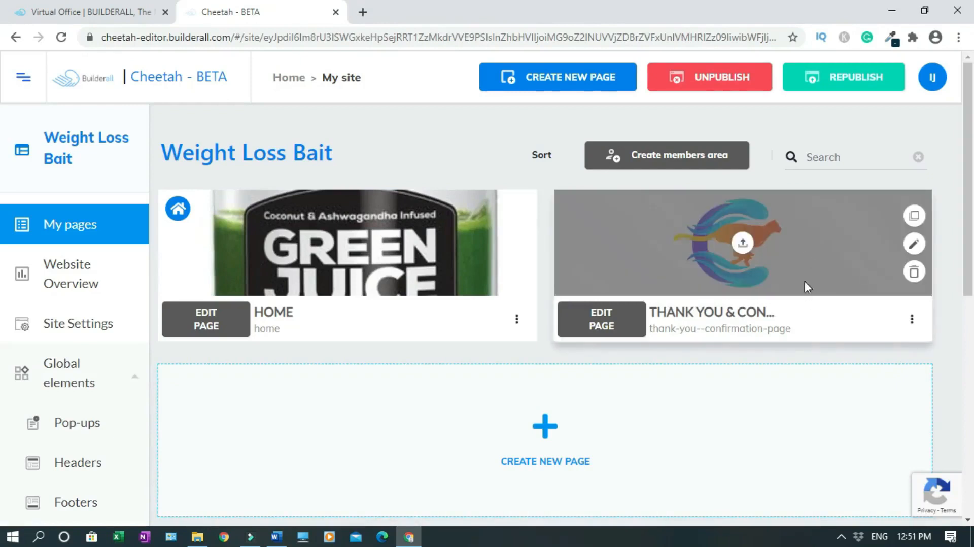
left_click(912, 320)
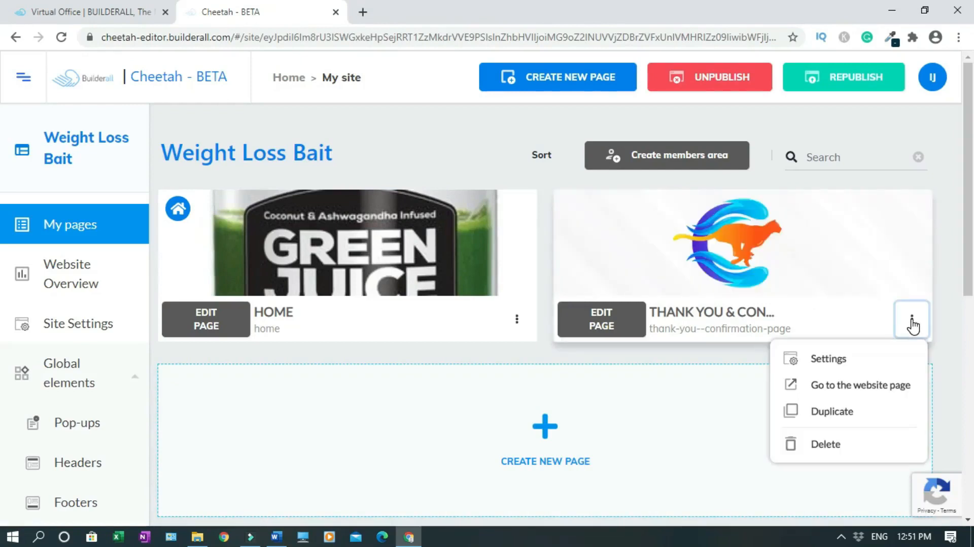
left_click(854, 385)
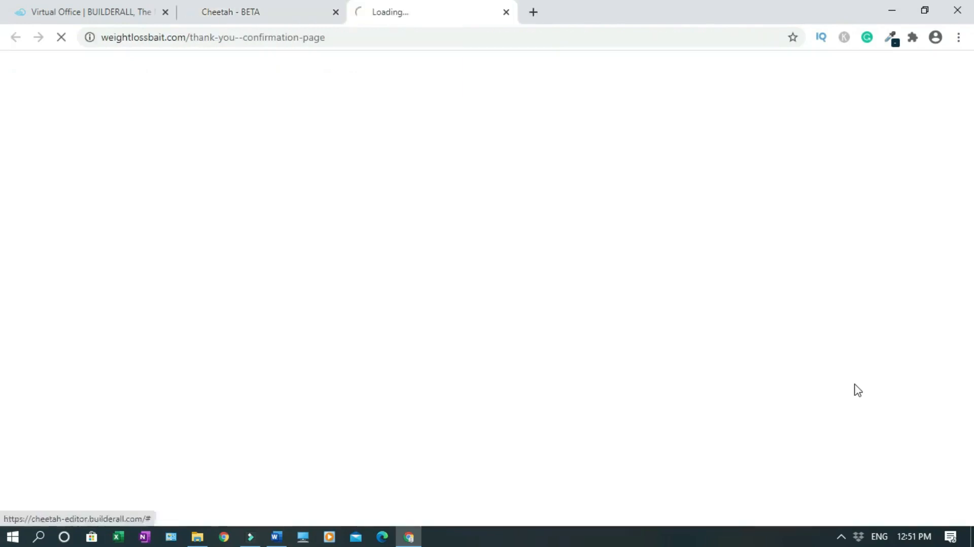
Copy the web address of the published thank you and confirmation page.
left_click(178, 37)
right_click(193, 37)
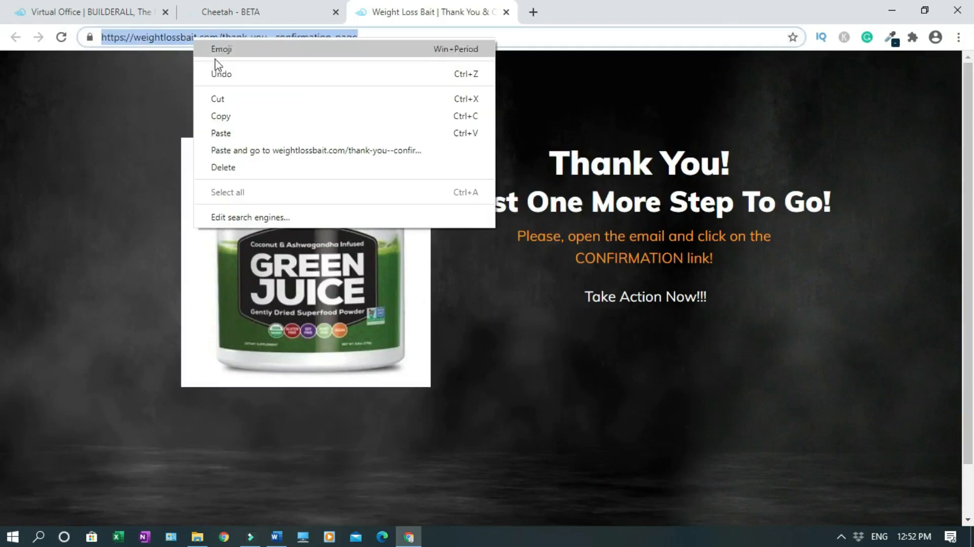
left_click(234, 116)
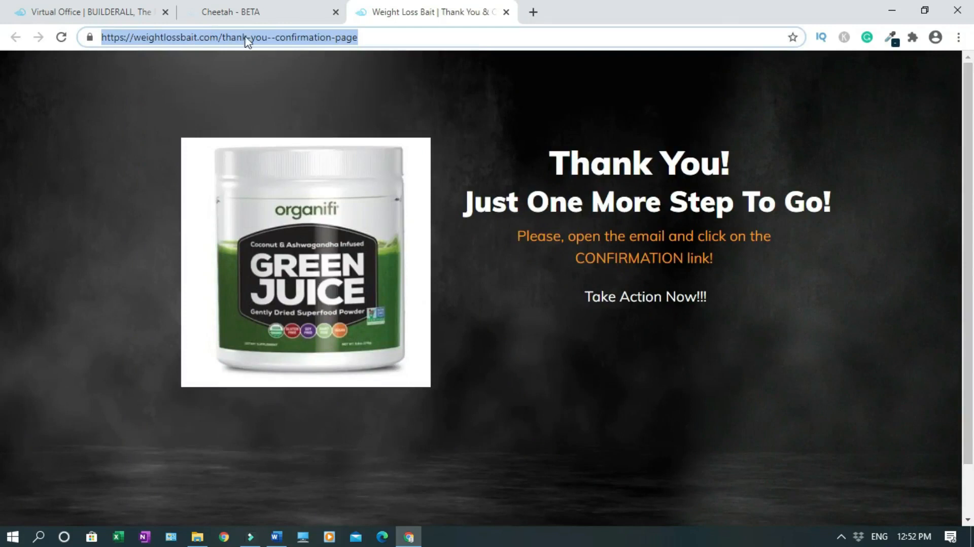
Return to the Weight Loss Bait page list, open the Home page for editing and collapse the side panel.
left_click(244, 13)
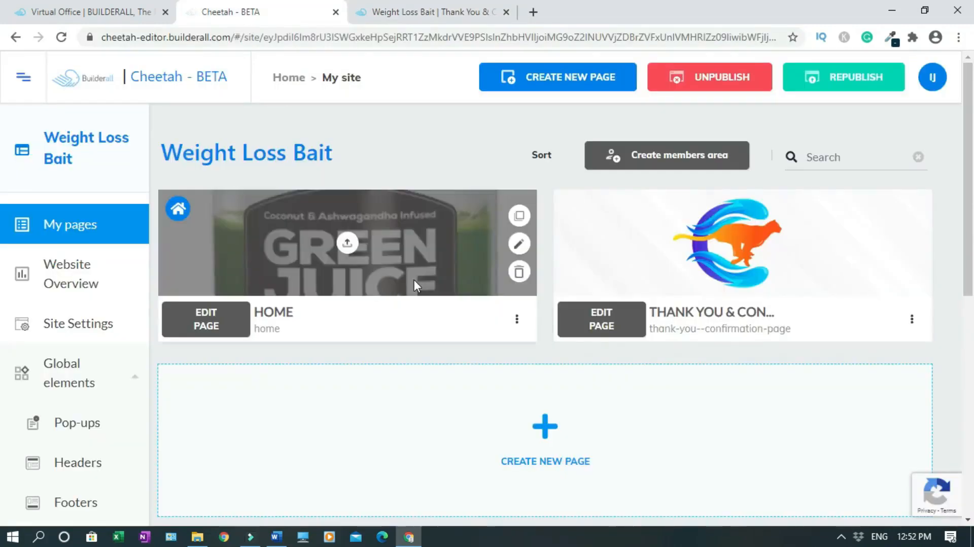
left_click(218, 333)
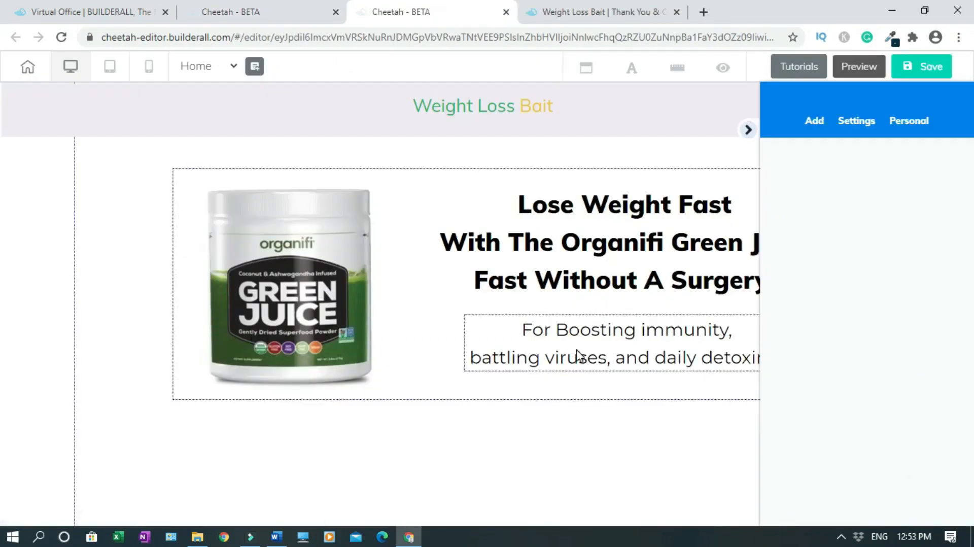
left_click(748, 130)
left_click_drag(973, 313, 973, 328)
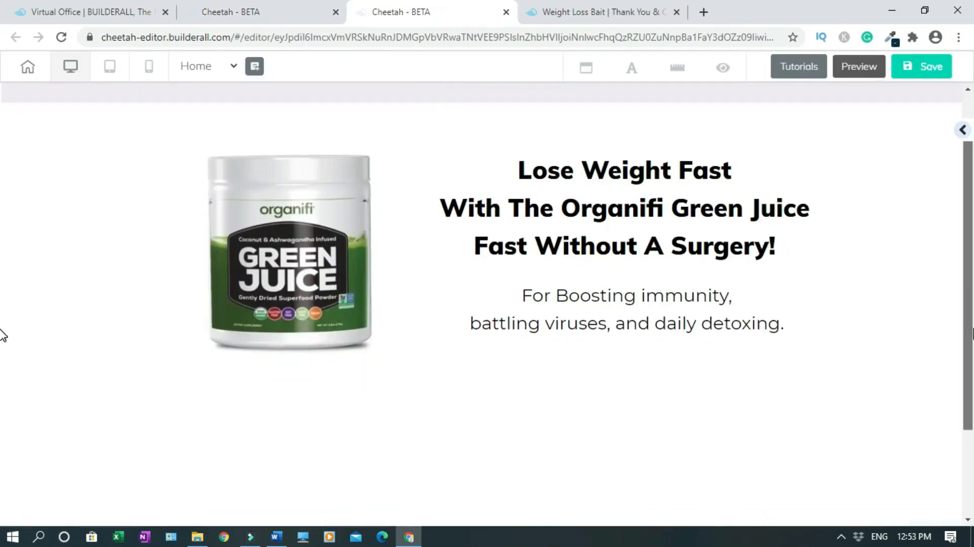
scroll(644, 383, "up", 2)
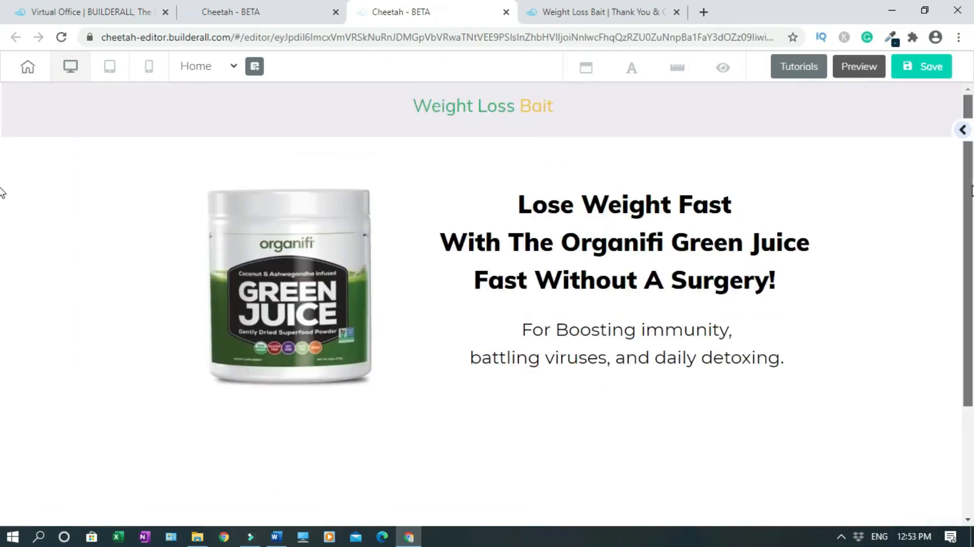
Add an email marketing form with the blue REGISTER NOW button to the Home page and connect it to the Organifi list.
left_click(961, 131)
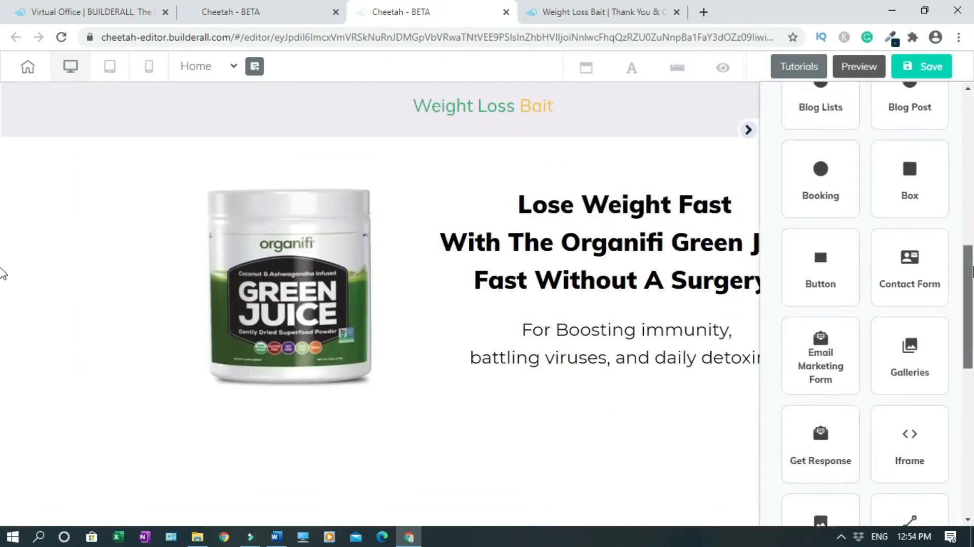
scroll(859, 286, "down", 1)
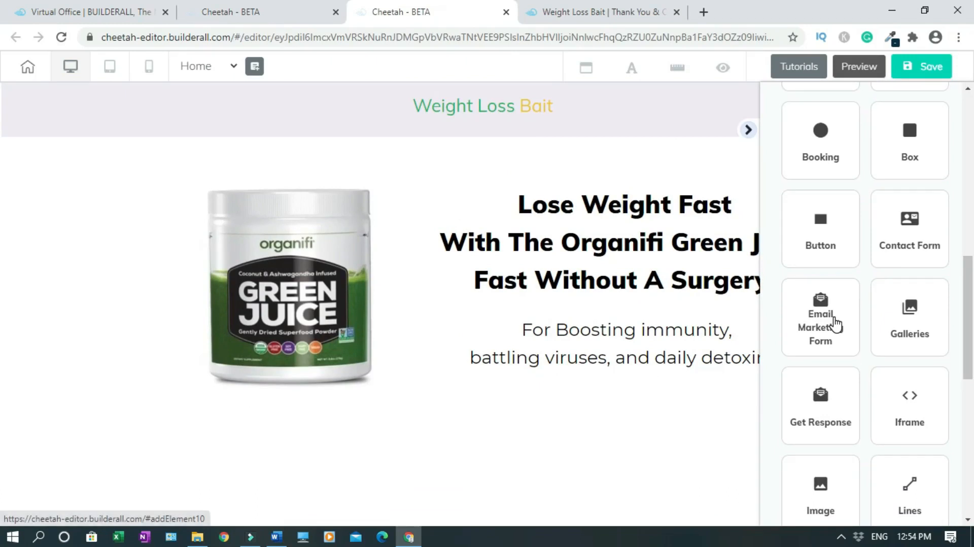
left_click(834, 319)
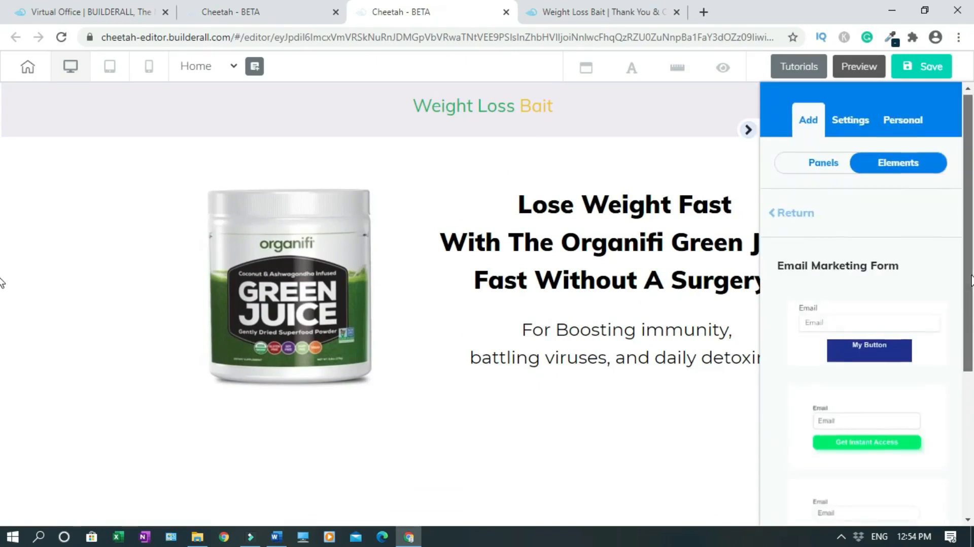
scroll(970, 295, "down", 1)
left_click_drag(972, 314, 971, 510)
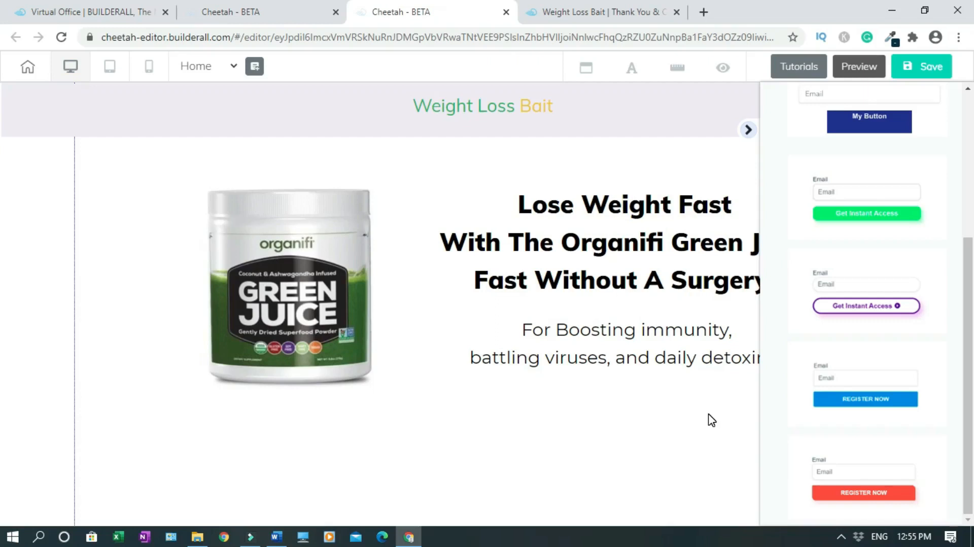
left_click(871, 376)
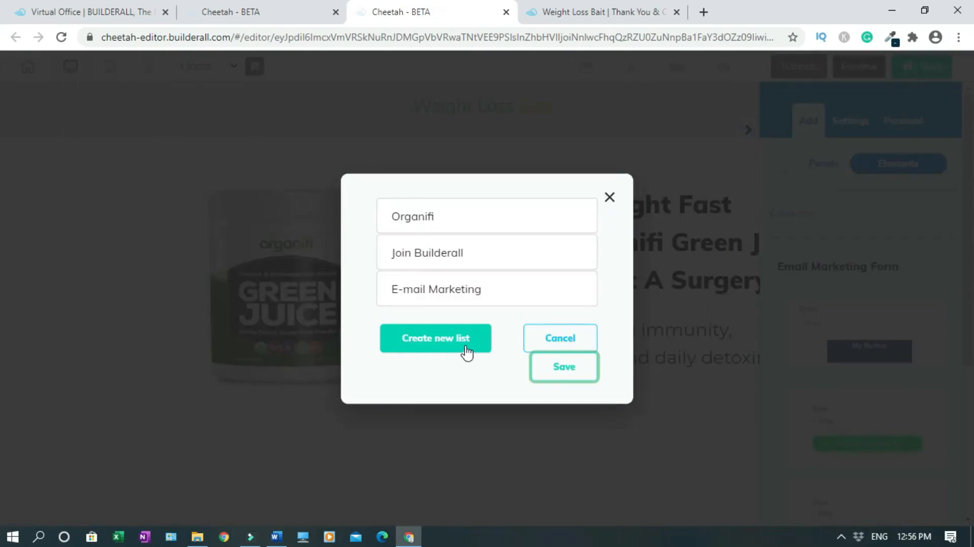
left_click(443, 223)
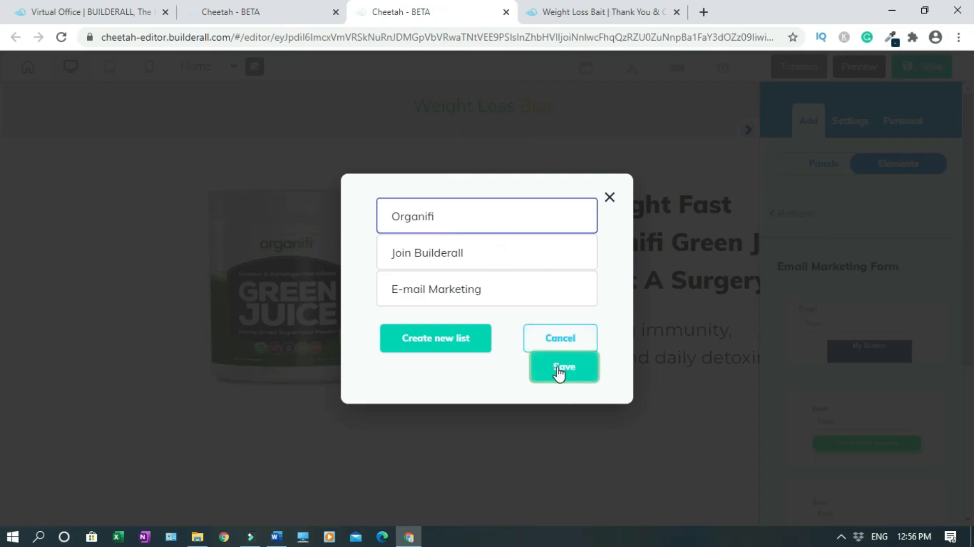
left_click(562, 369)
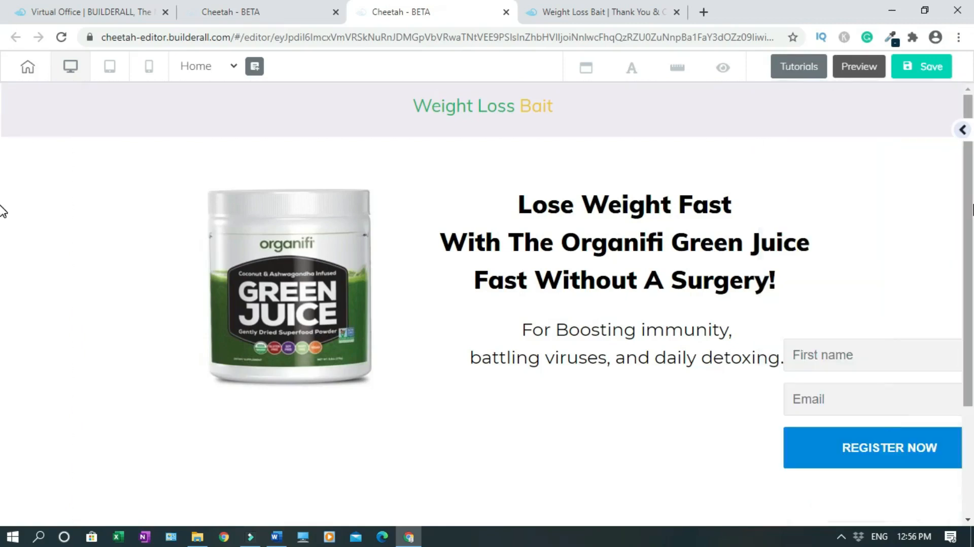
Place the registration form below the subheading and shift the Green Juice image slightly lower beside the text.
left_click_drag(924, 370, 671, 409)
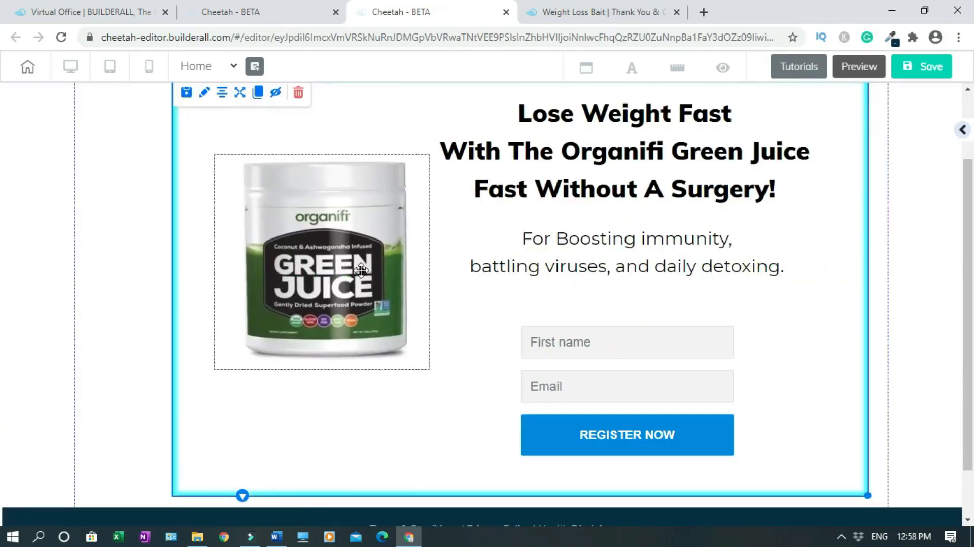
left_click_drag(360, 270, 362, 290)
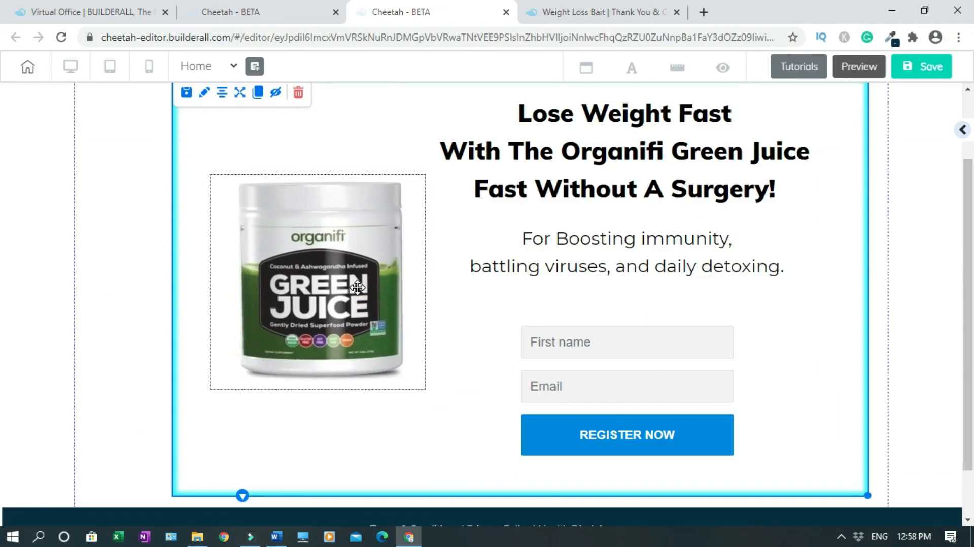
left_click_drag(972, 275, 972, 266)
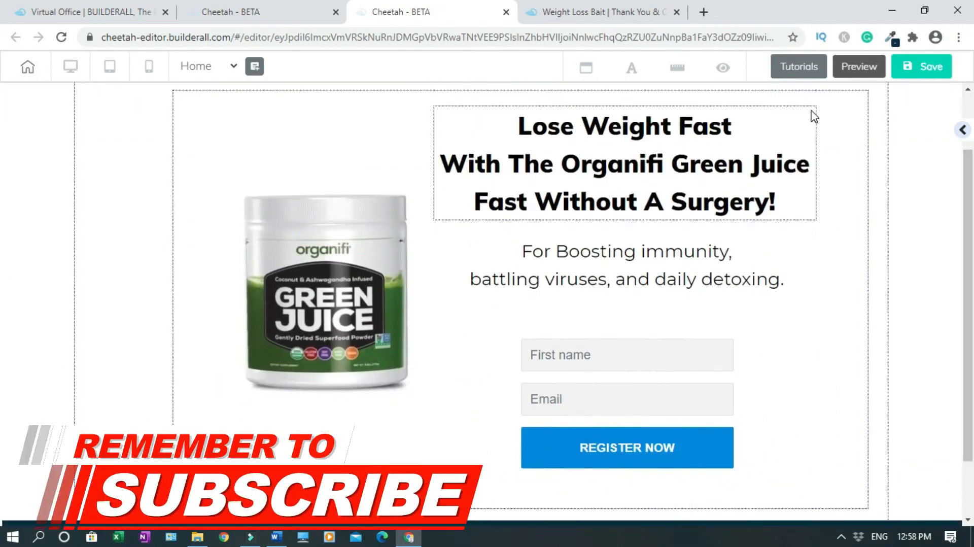
Save the Home page with the new registration form and publish the site.
left_click(913, 71)
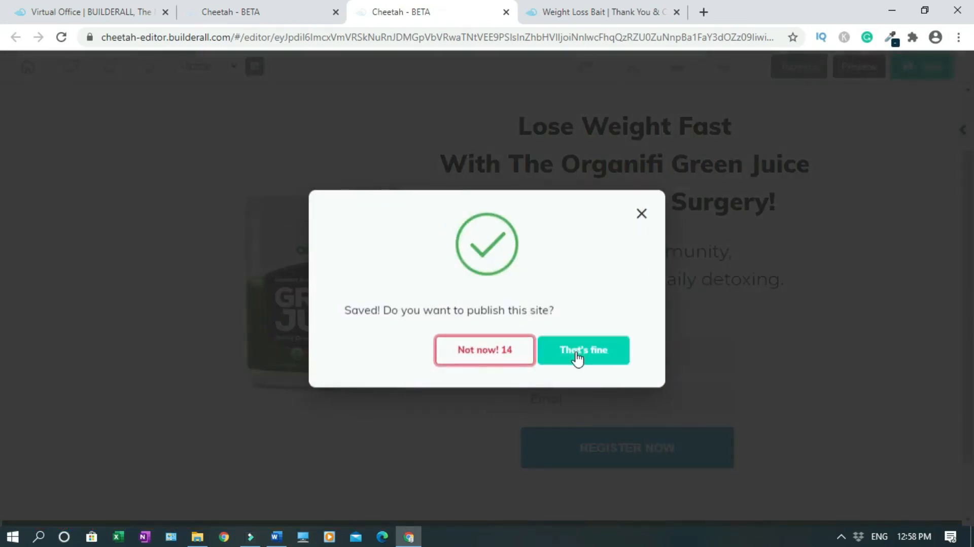
left_click(571, 355)
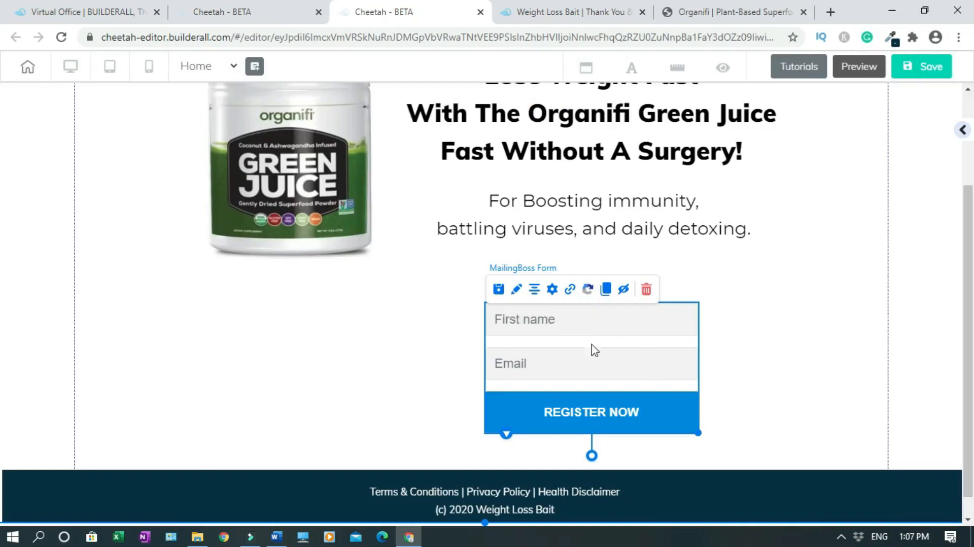
left_click(571, 290)
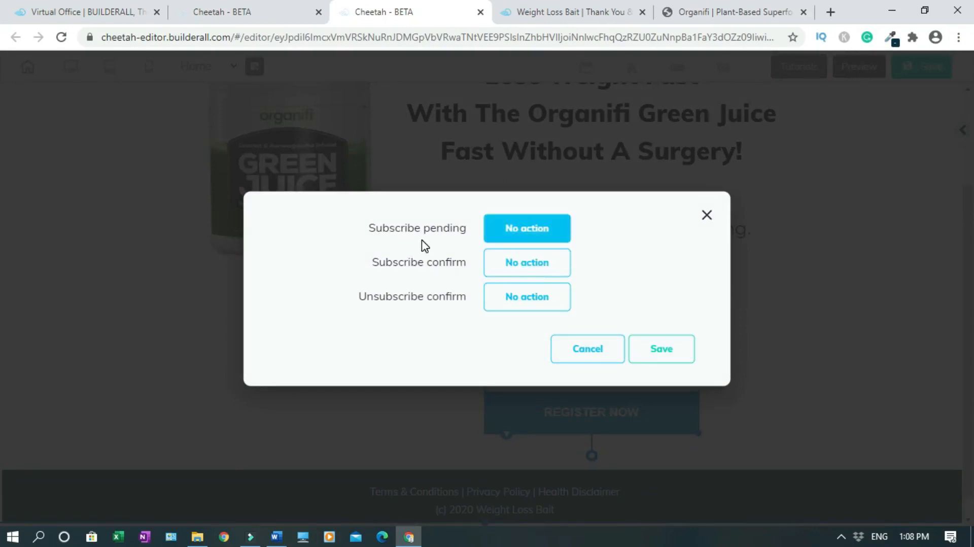
left_click(537, 235)
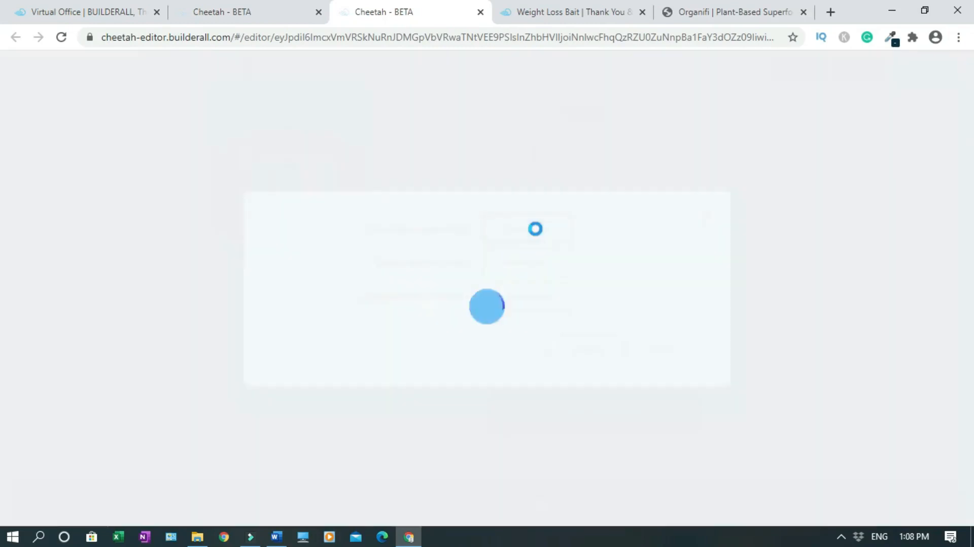
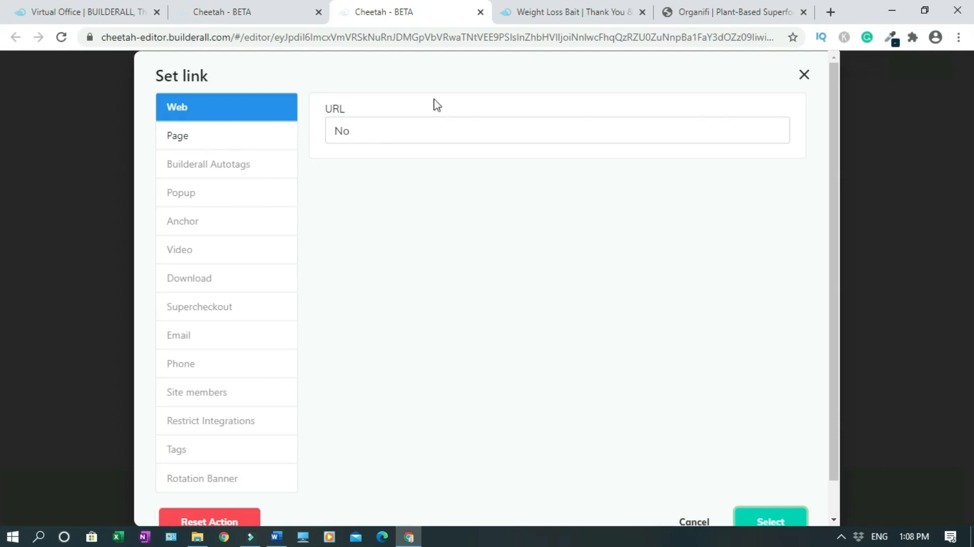
left_click(573, 6)
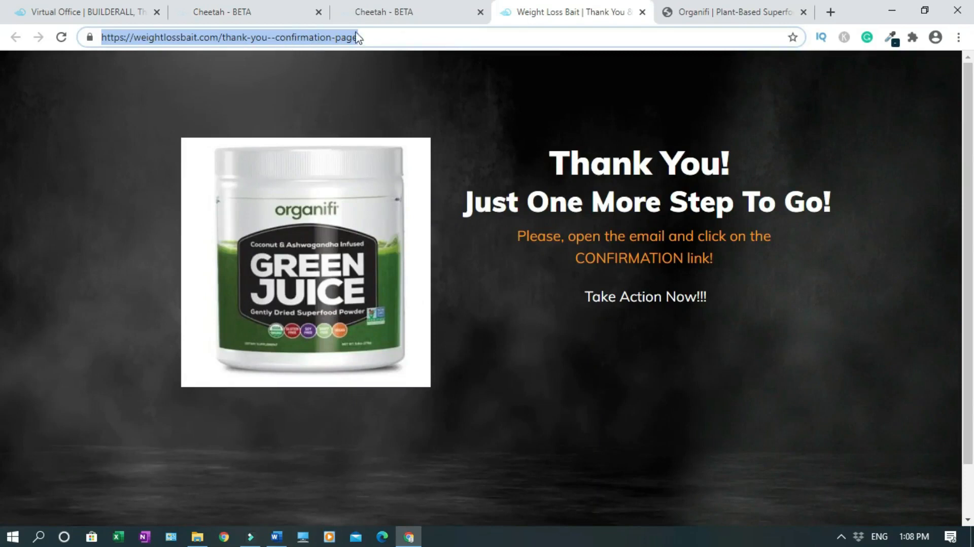
left_click(373, 8)
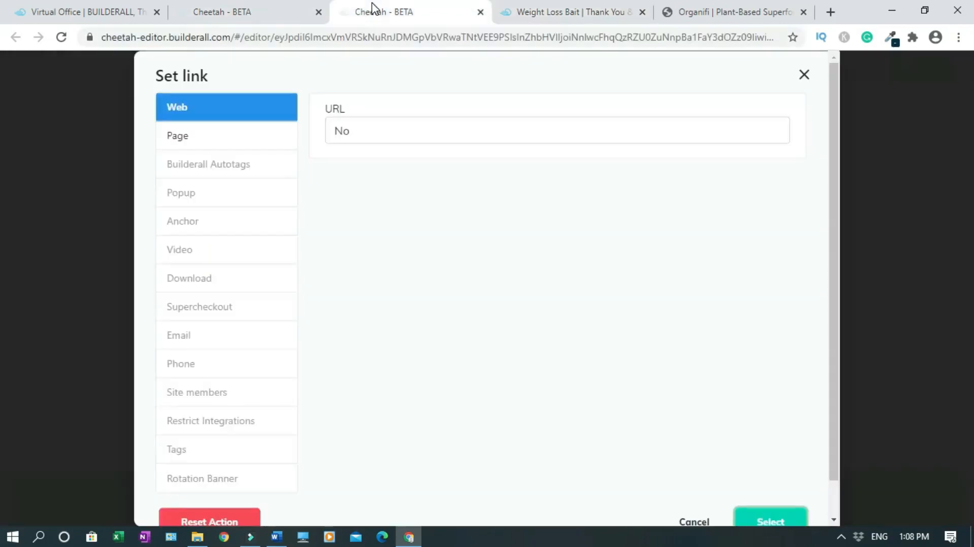
left_click(350, 131)
double_click(343, 131)
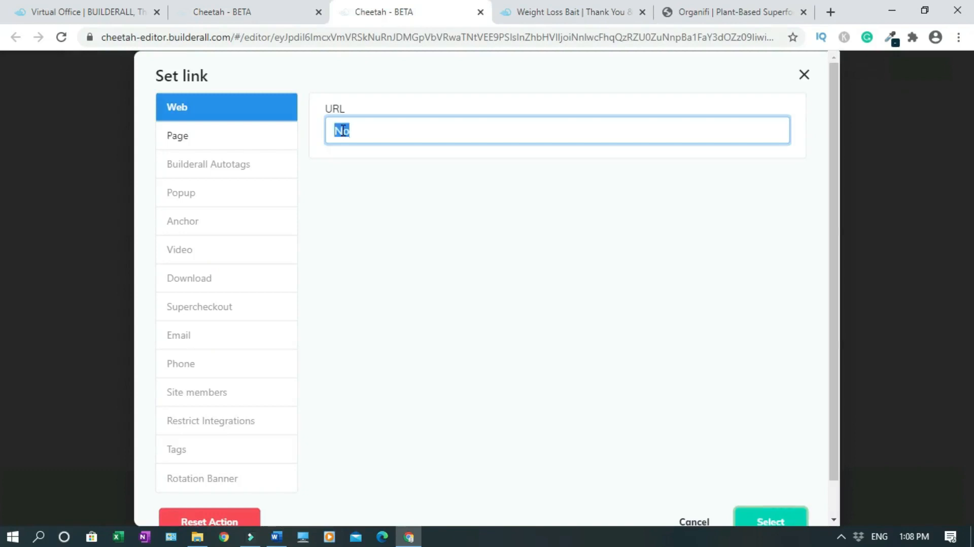
key("BackSpace")
type("https://weightlossbait.com/thank-you--confirmation-page")
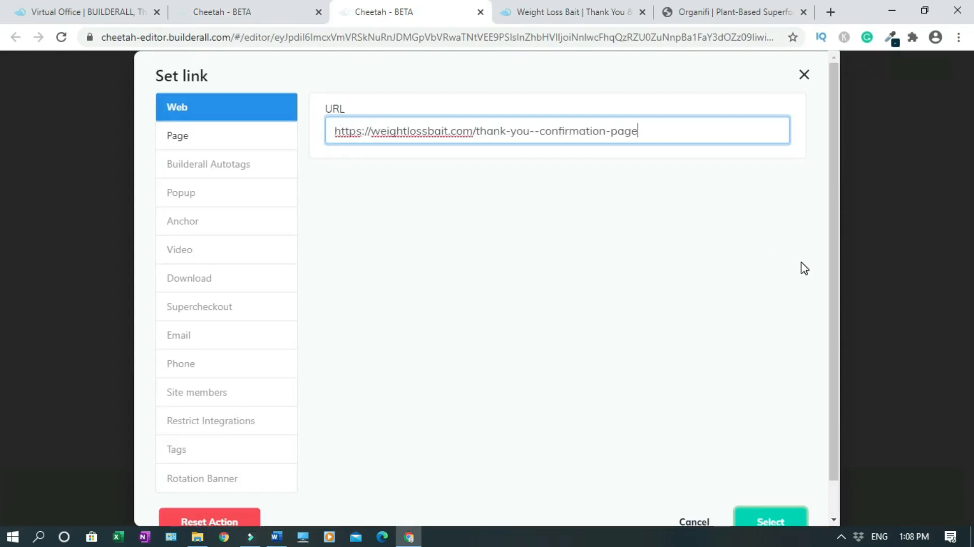
left_click_drag(835, 282, 836, 318)
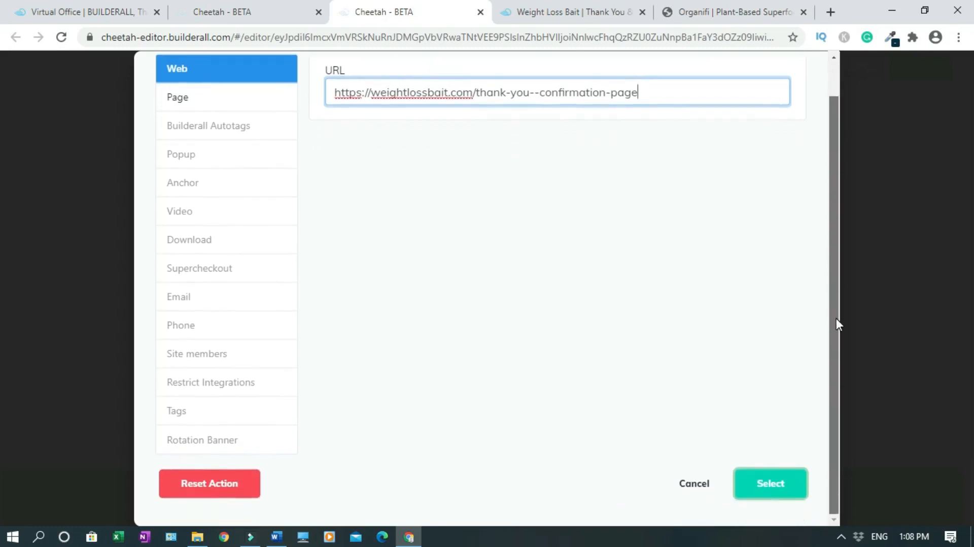
left_click(772, 488)
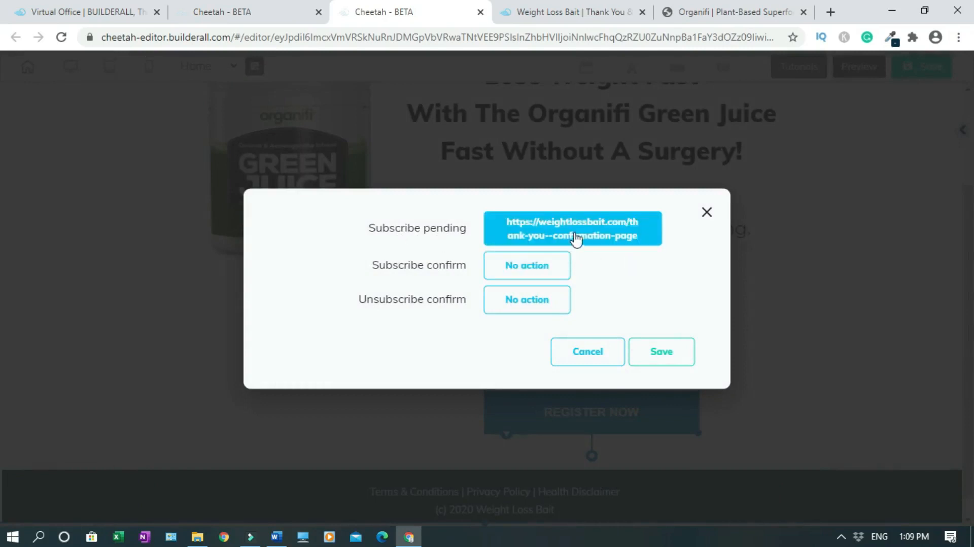
left_click(560, 11)
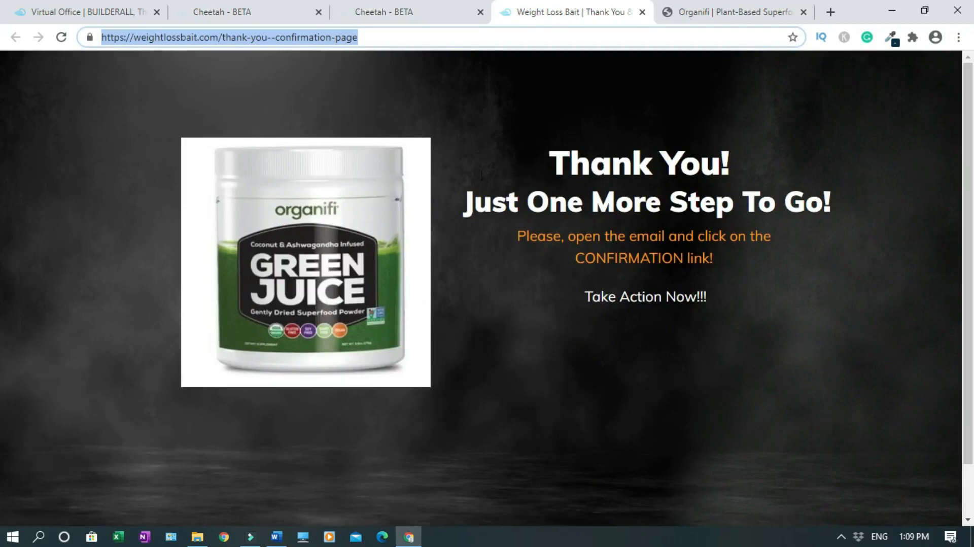
left_click(366, 14)
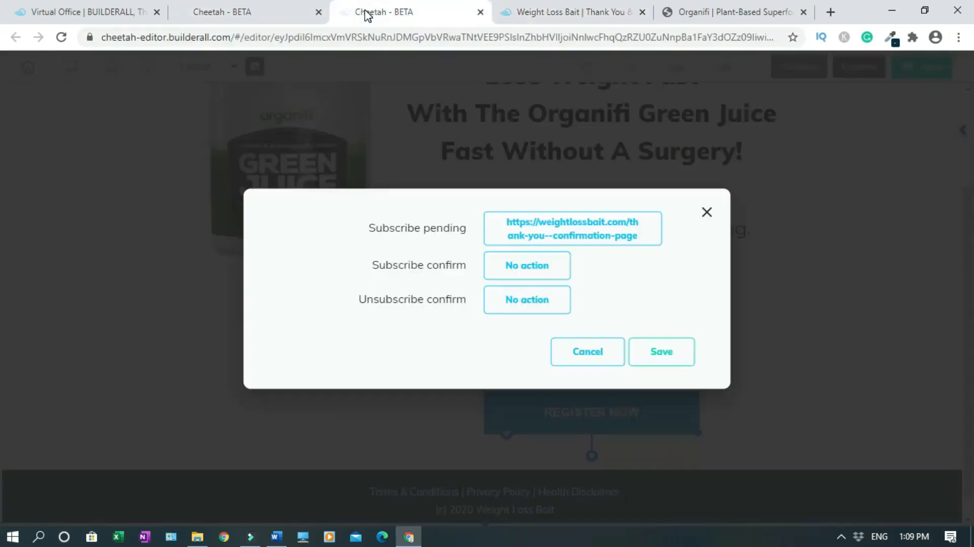
left_click(534, 268)
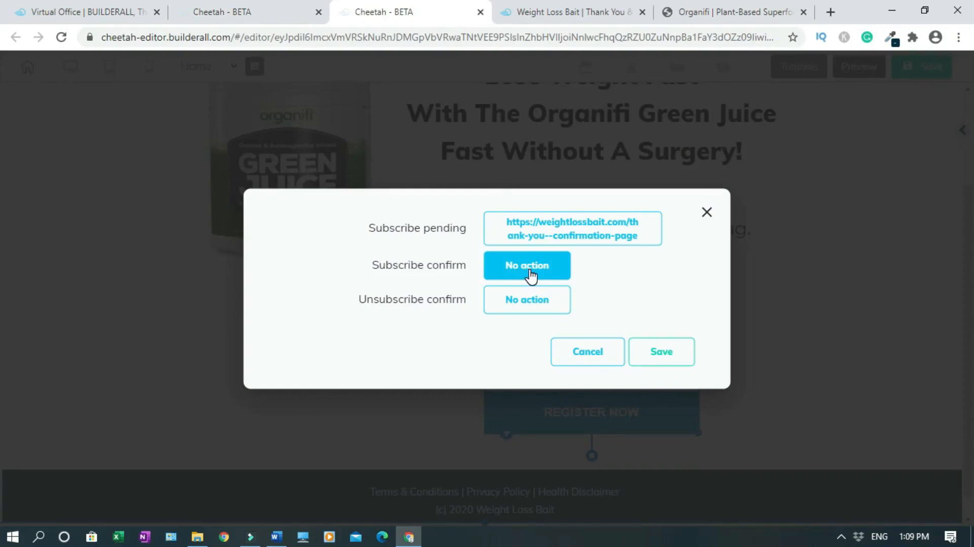
left_click(531, 276)
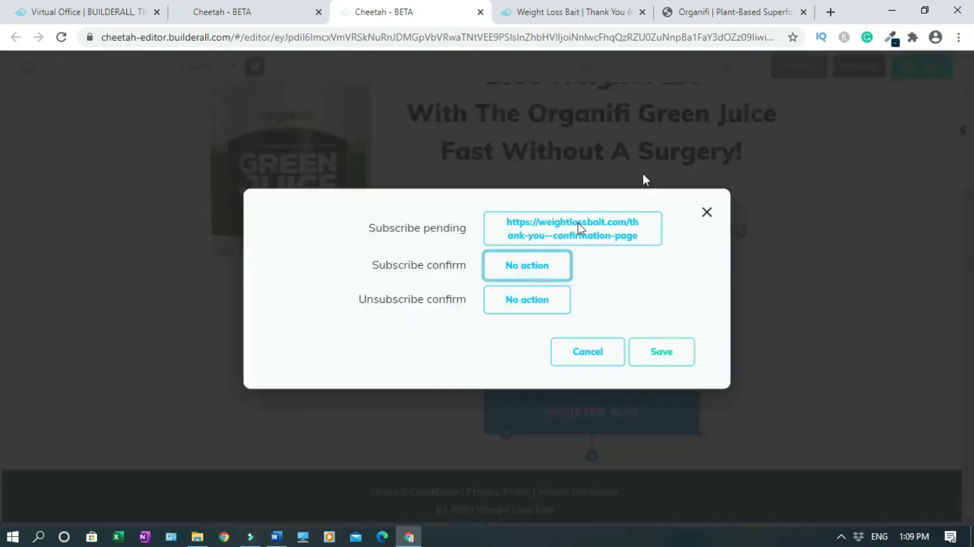
left_click(726, 7)
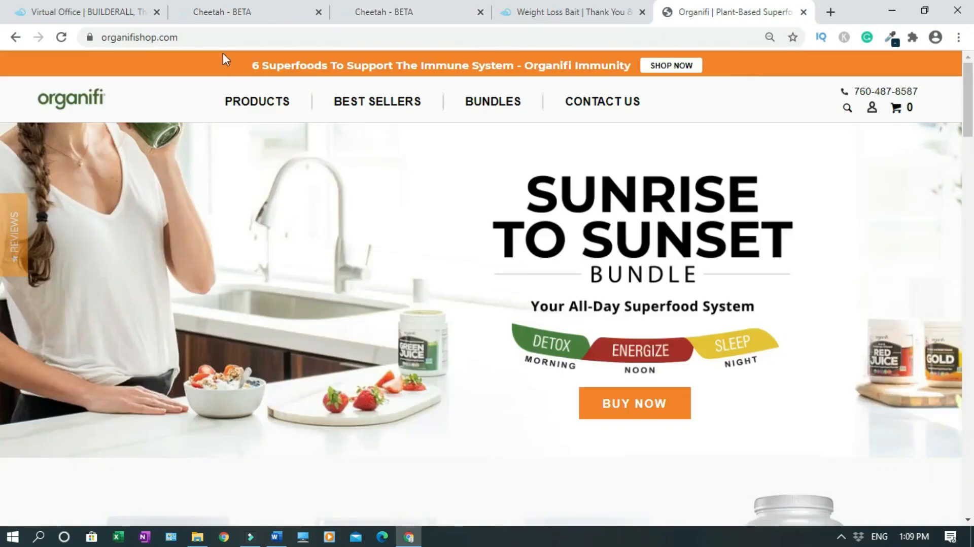
left_click(141, 37)
key("ctrl+c")
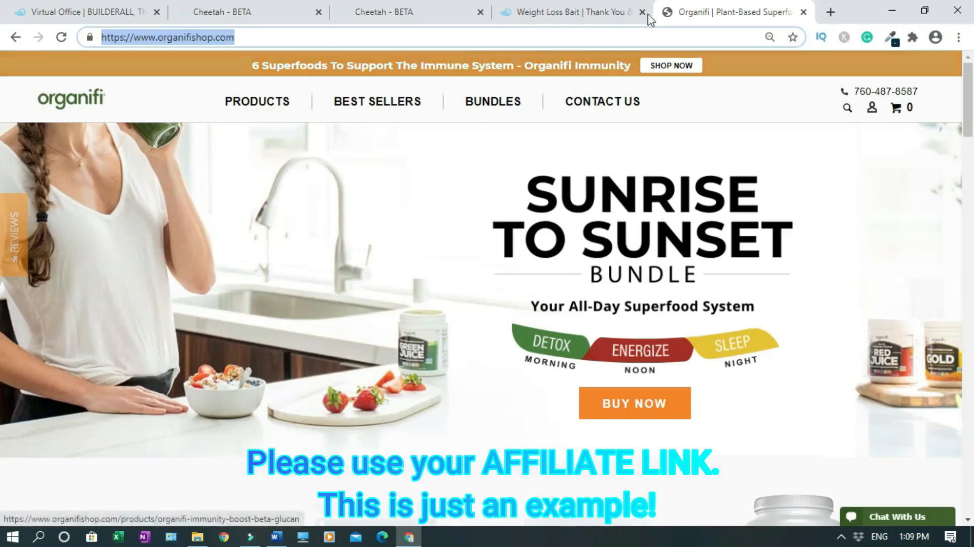
left_click(435, 12)
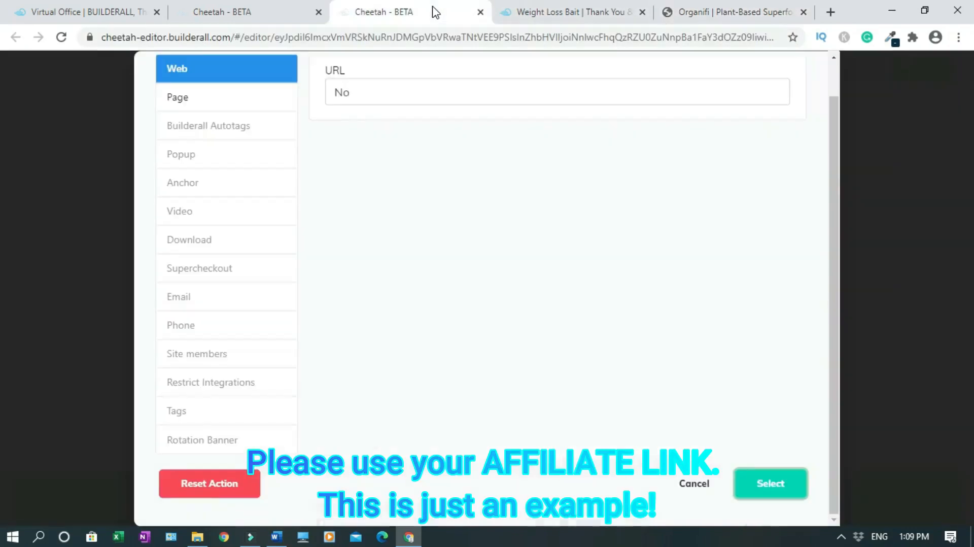
double_click(341, 96)
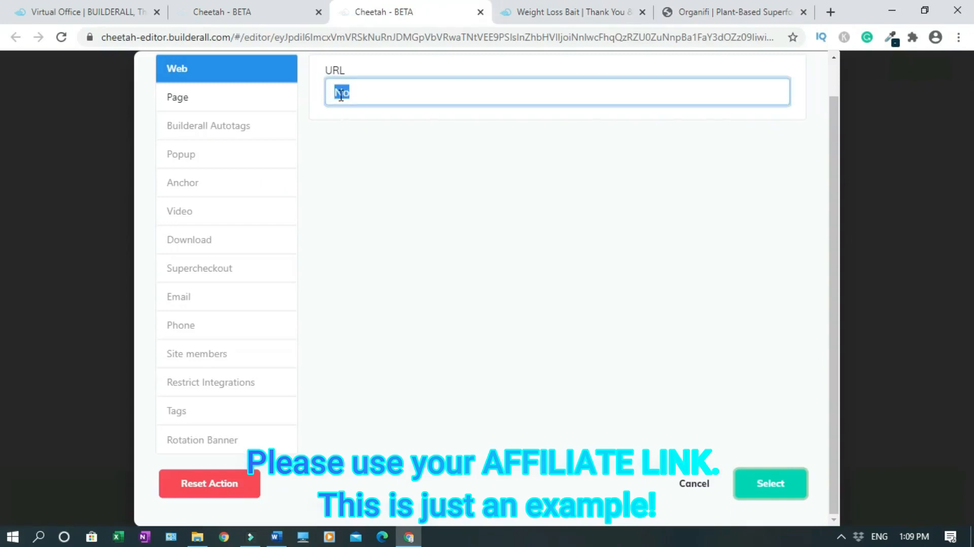
key("BackSpace")
key("ctrl+v")
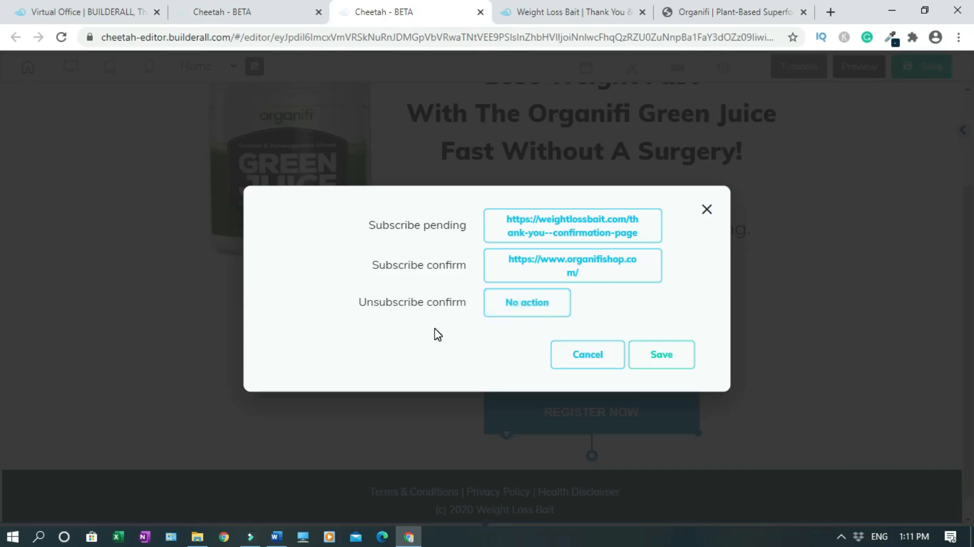
left_click(670, 364)
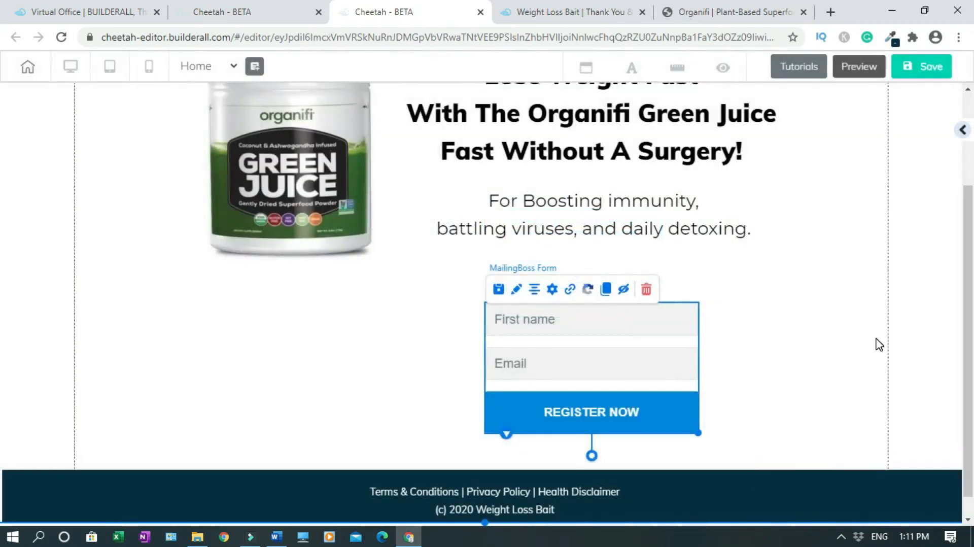
Save the page with the form's new redirect links, publish the site again and close the publishing confirmation.
left_click(928, 69)
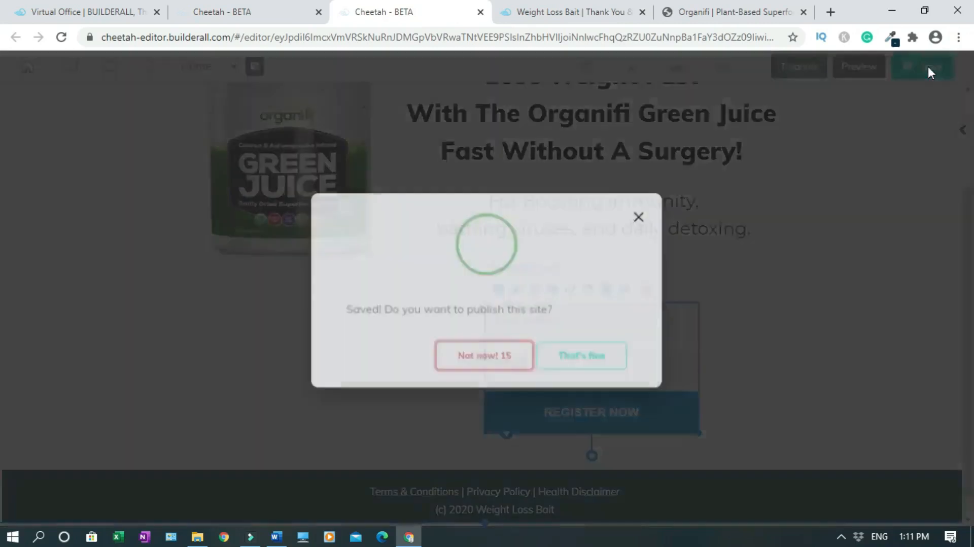
left_click(568, 352)
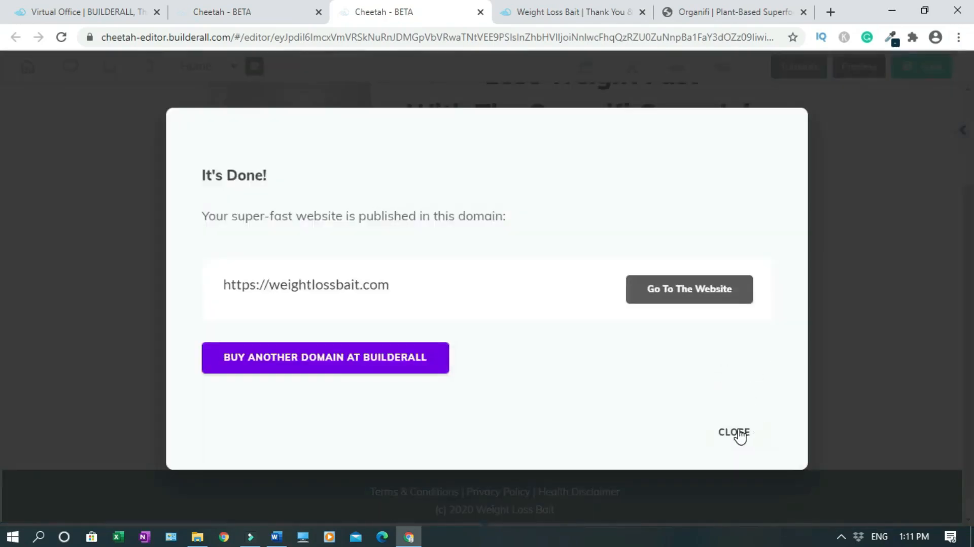
left_click(738, 434)
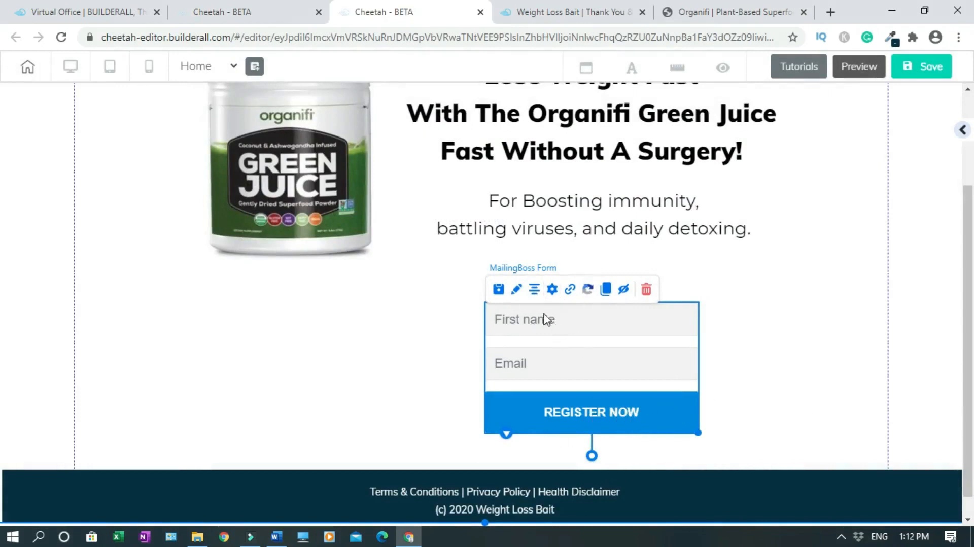
Change the MailingBoss form's button text to "Buy Now" in the form's headline settings.
left_click(516, 289)
left_click_drag(811, 315, 859, 182)
left_click_drag(898, 256, 906, 307)
left_click_drag(909, 340, 909, 401)
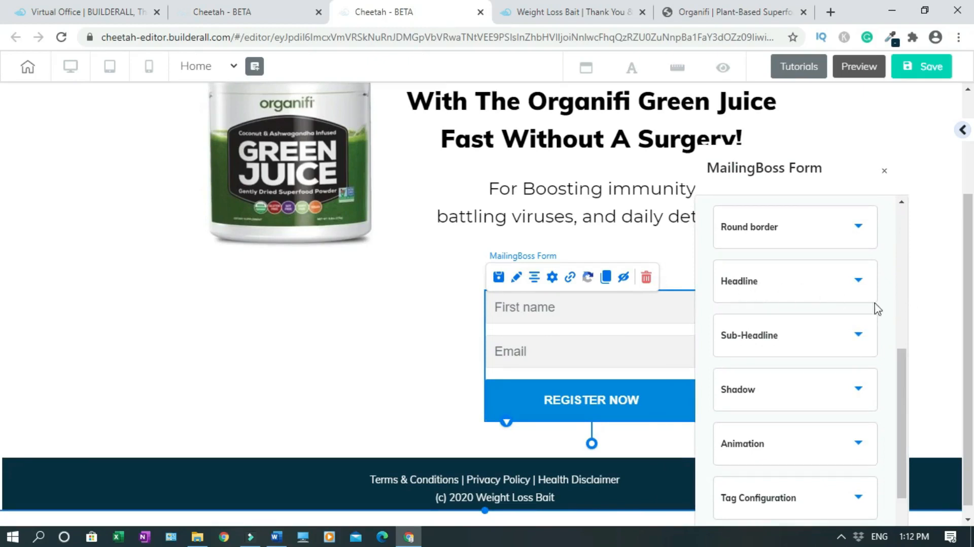
left_click(788, 297)
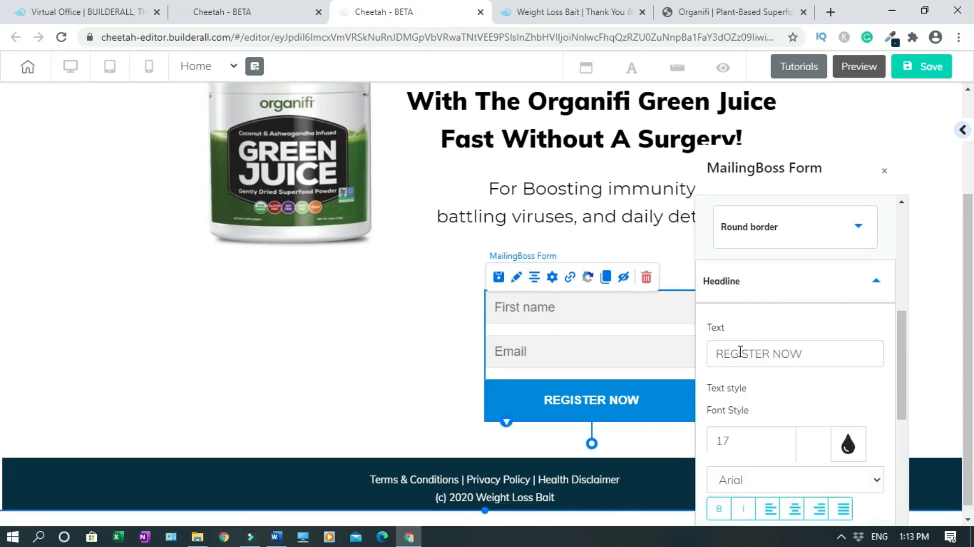
triple_click(742, 351)
type("Buy Now")
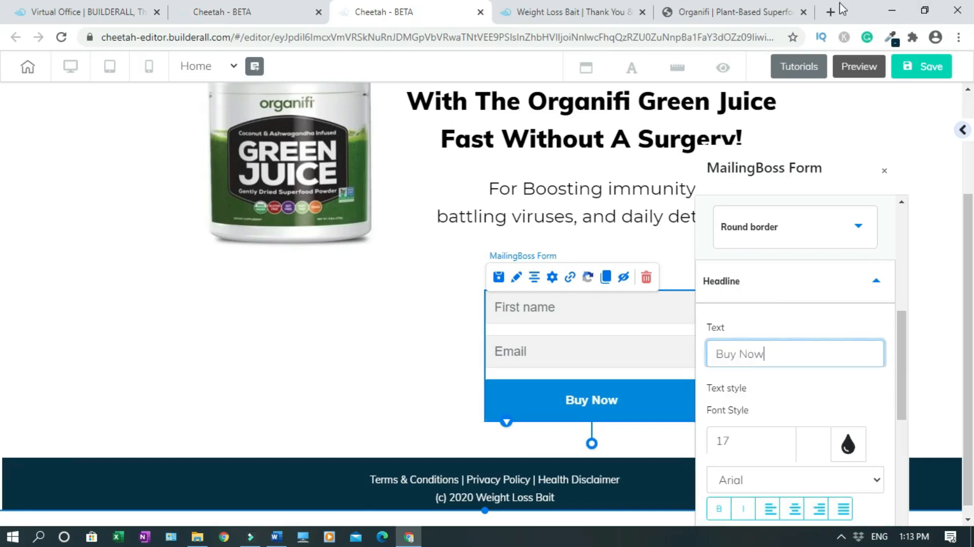
Set the form button's background color to orange F5811F, matching the Buy Now button on the Organifi shop page.
left_click(752, 9)
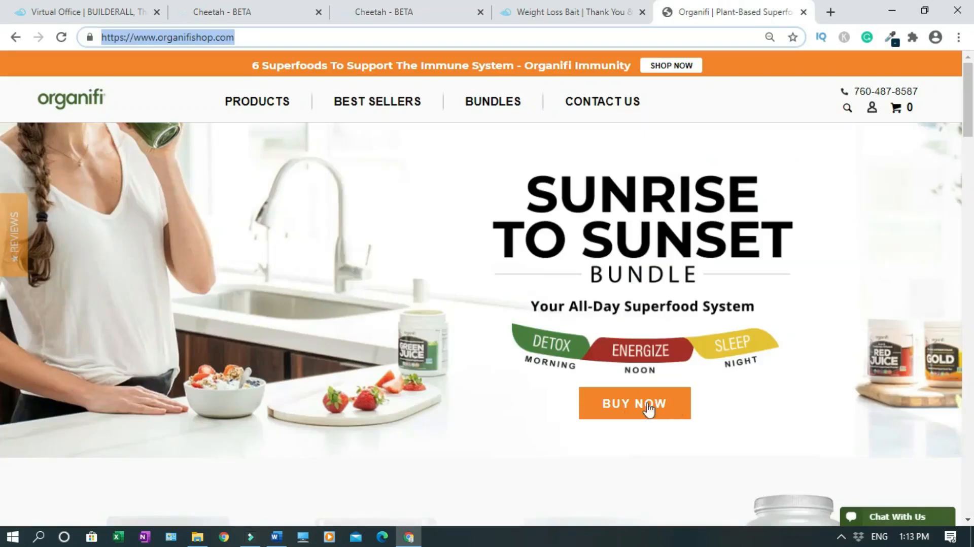
left_click(391, 8)
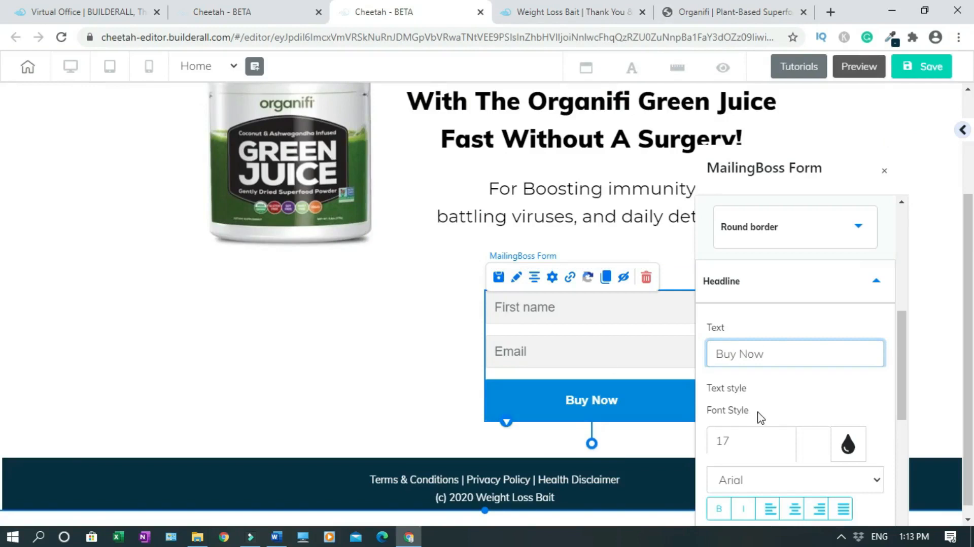
left_click_drag(907, 370, 907, 308)
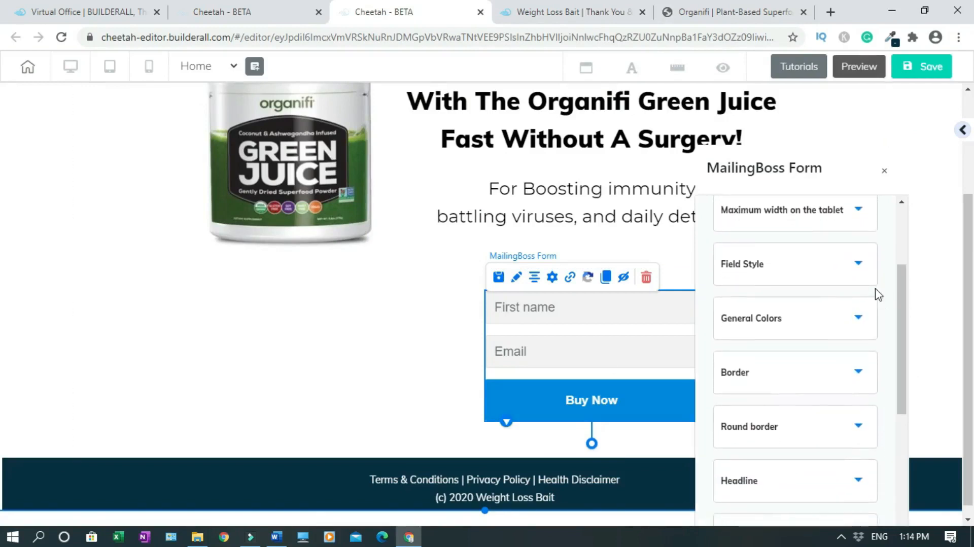
left_click(859, 265)
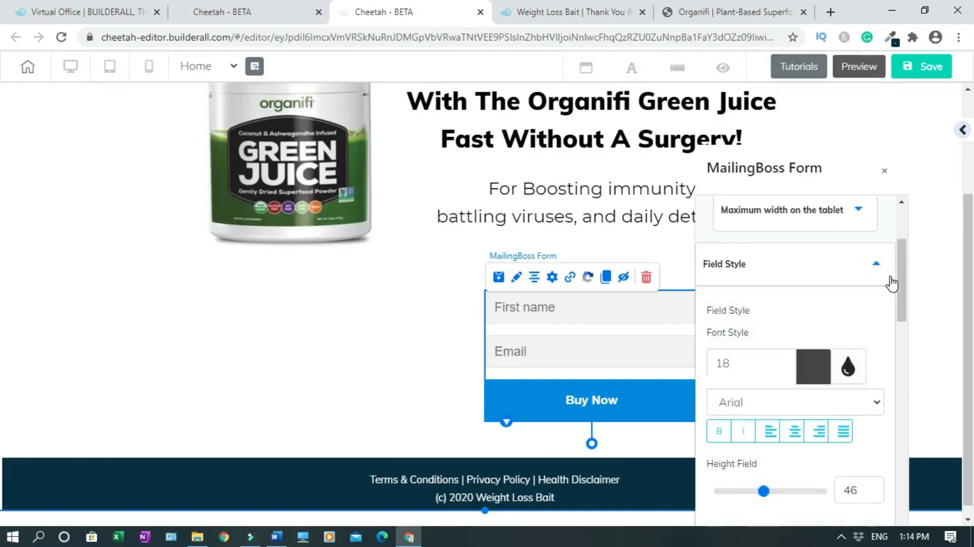
left_click(874, 267)
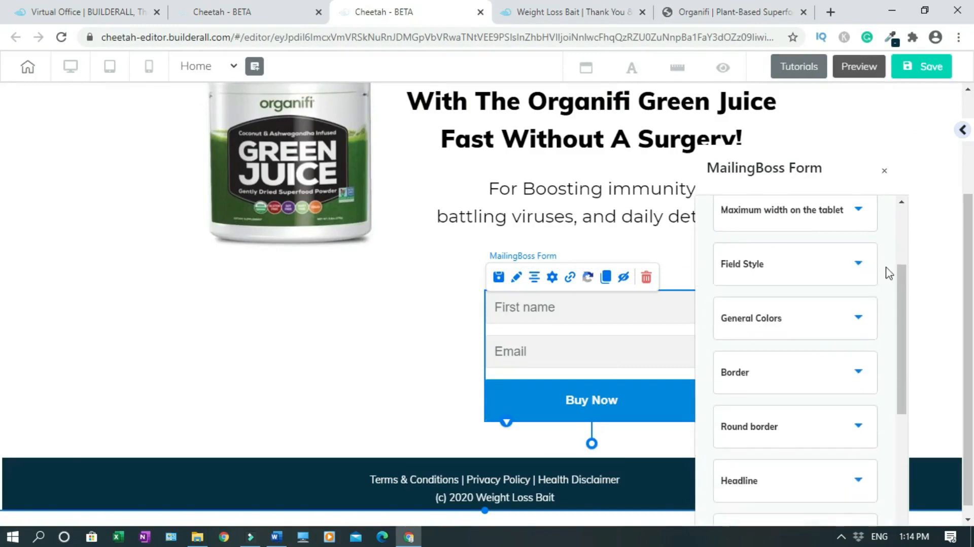
left_click(856, 325)
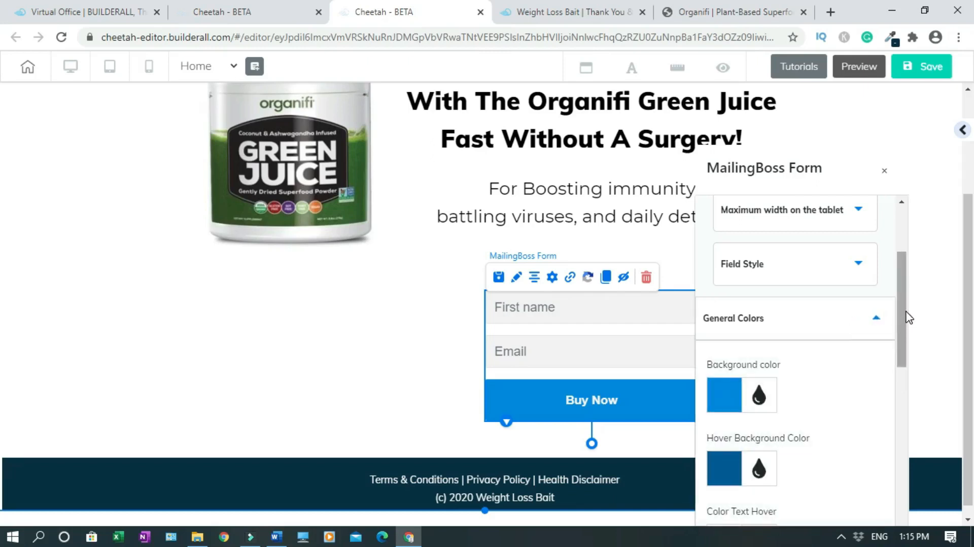
scroll(907, 325, "down", 2)
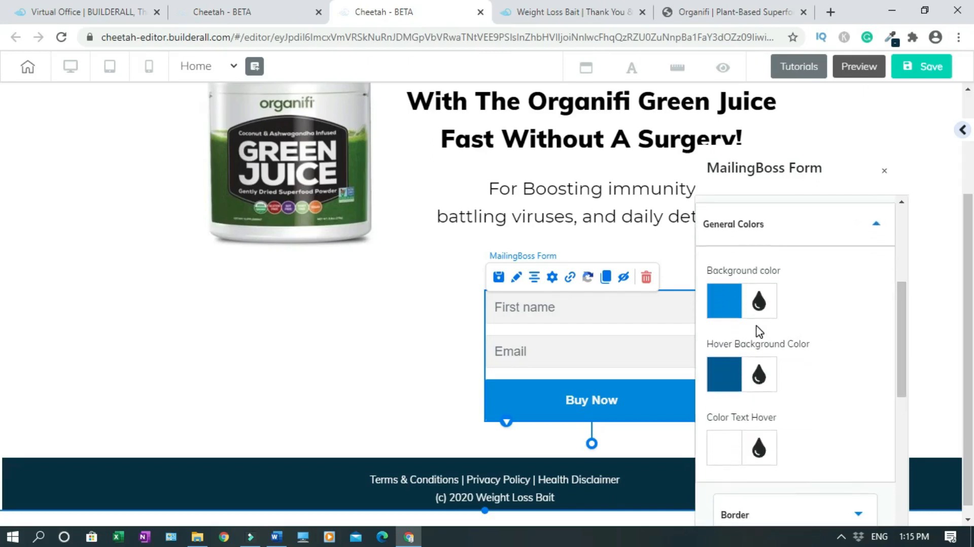
left_click(731, 311)
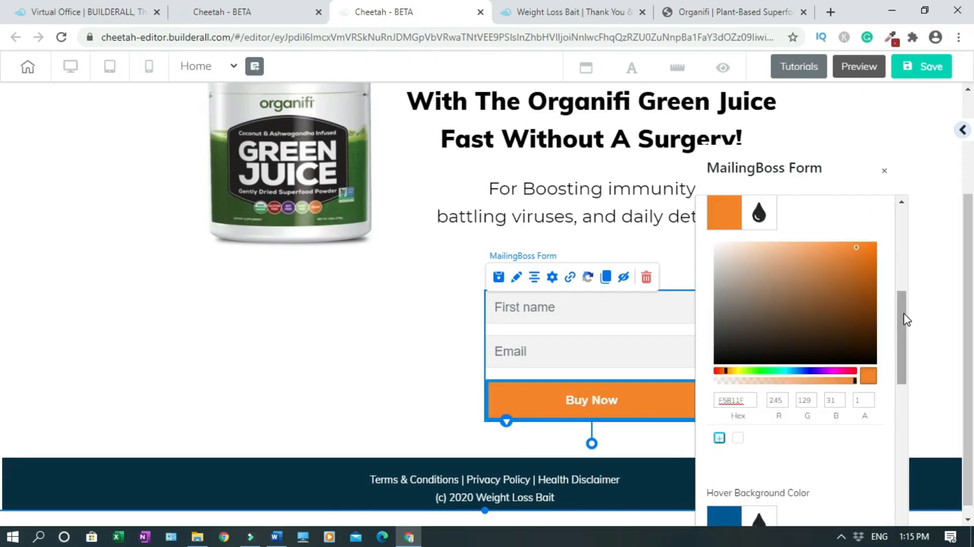
left_click(886, 176)
Save the Home page with the restyled Buy Now button, publish the site and close the publishing confirmation.
left_click(923, 66)
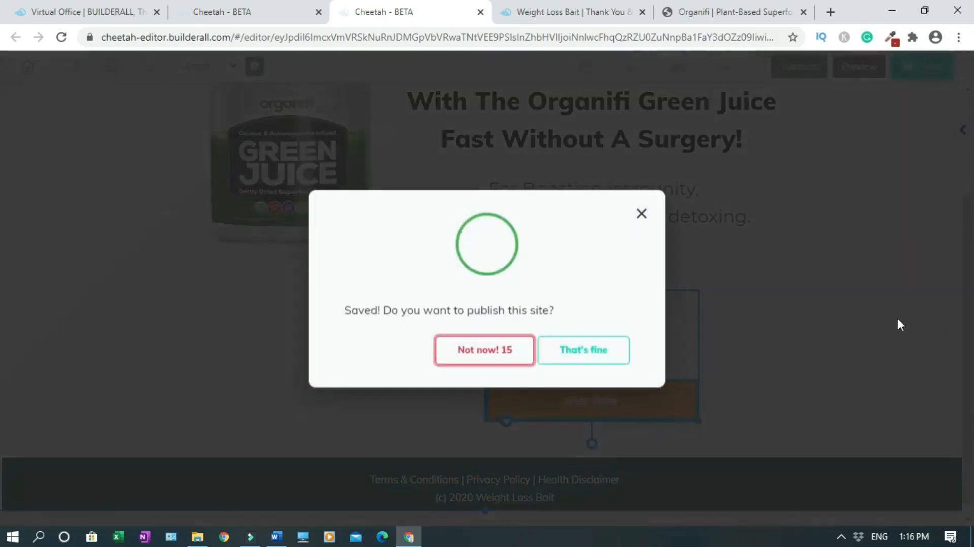
left_click(584, 353)
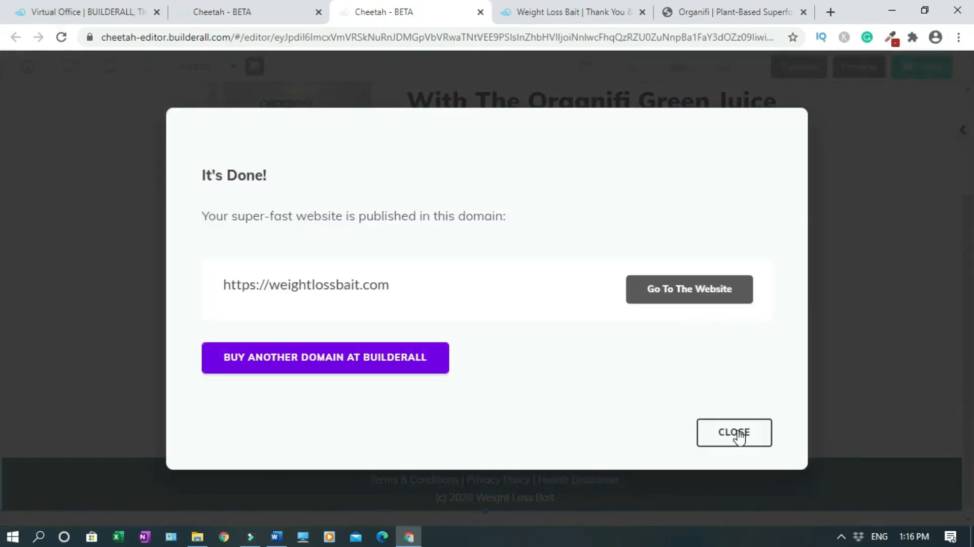
left_click(739, 434)
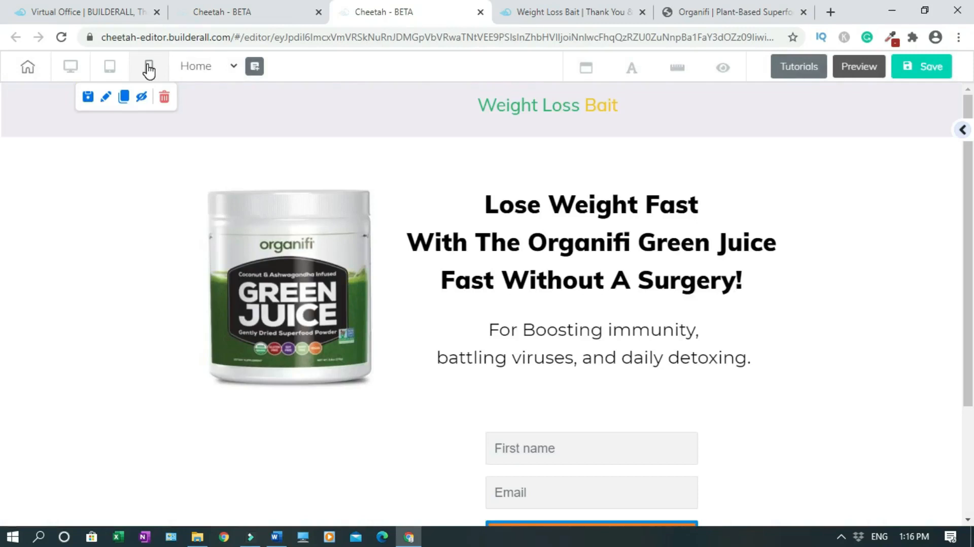
In the mobile layout, move the MailingBoss form down below the Green Juice image, directly above the footer.
left_click(148, 68)
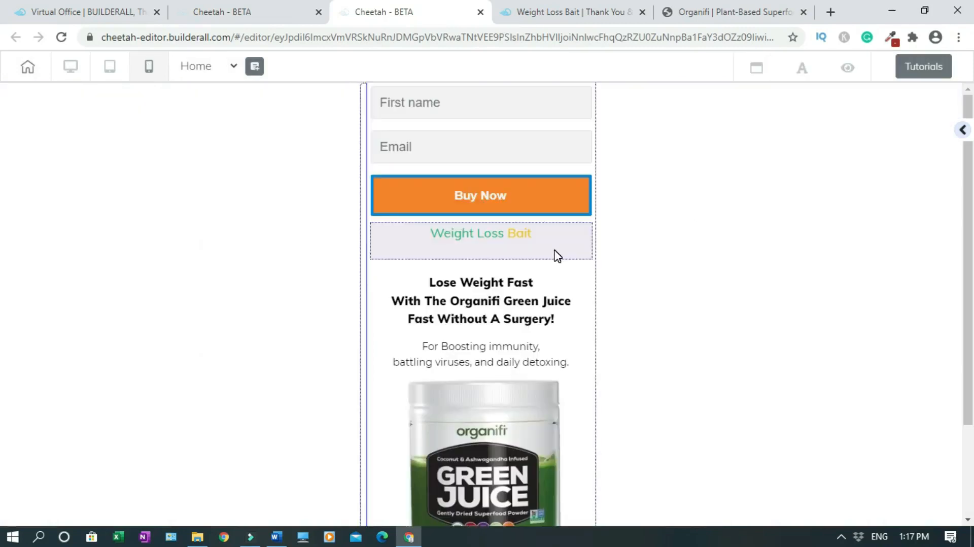
left_click(420, 210)
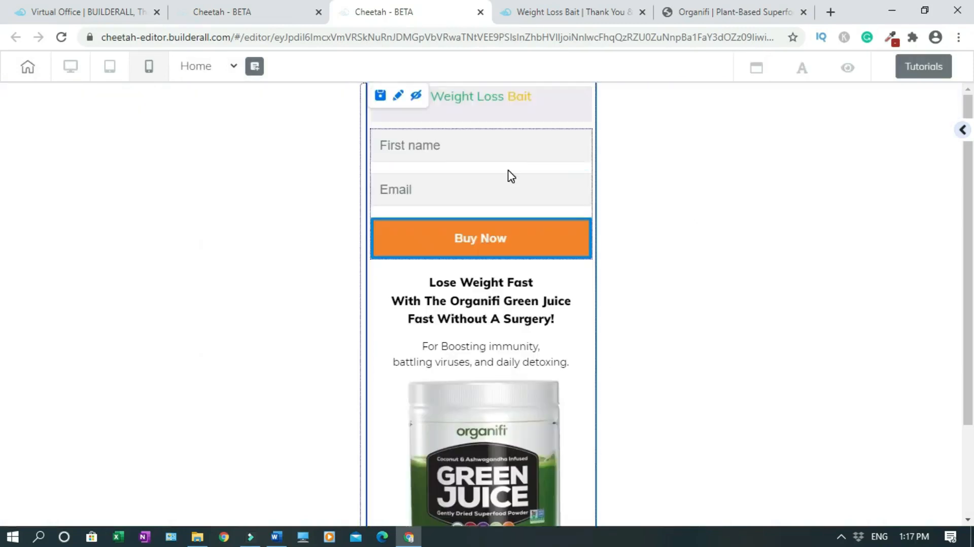
mouse_move(541, 187)
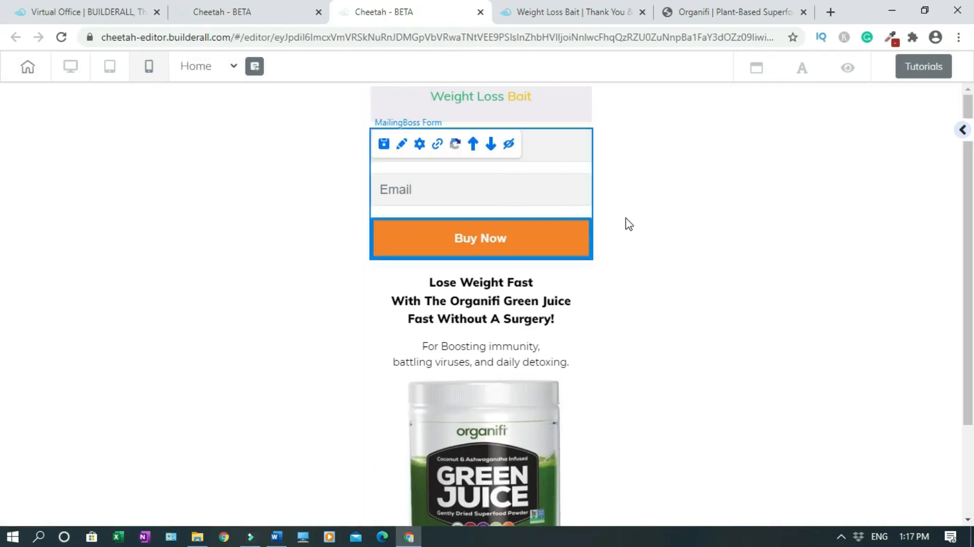
left_click(490, 144)
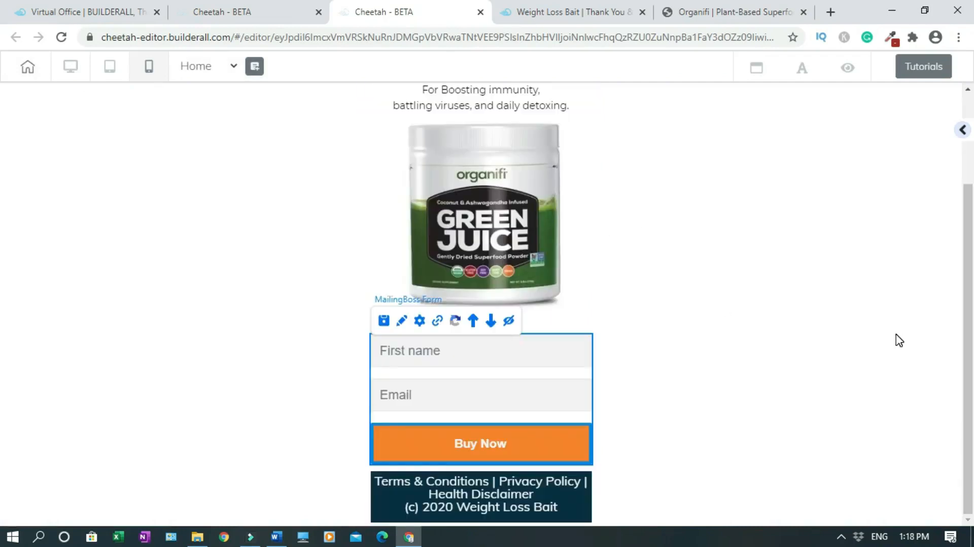
left_click_drag(971, 297, 971, 203)
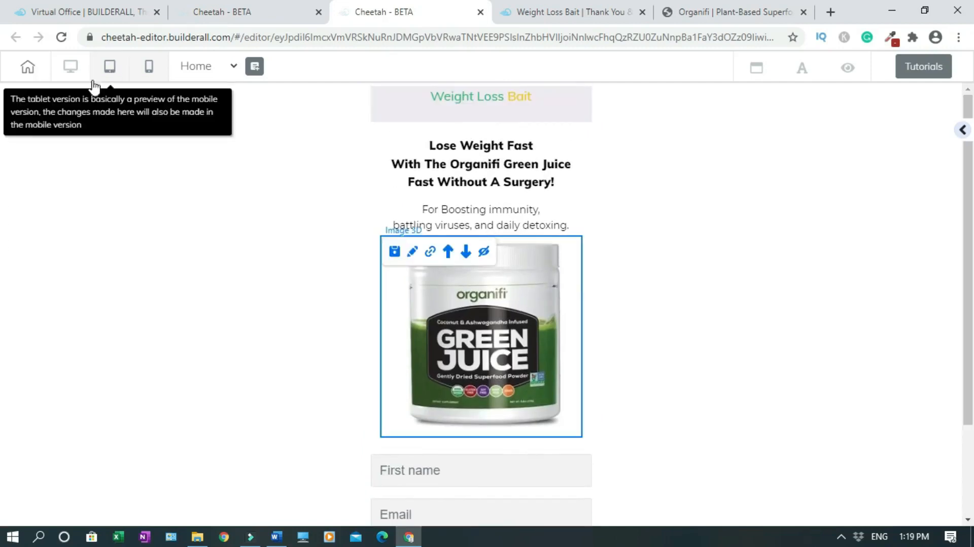
Review the Home page's tablet and desktop layouts from the header down to the form and footer.
left_click(109, 71)
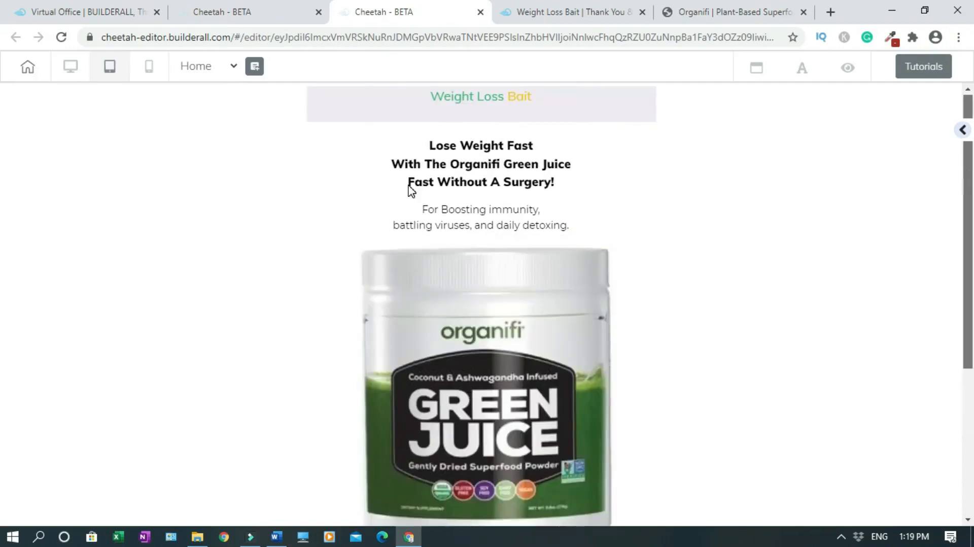
left_click_drag(971, 238, 971, 405)
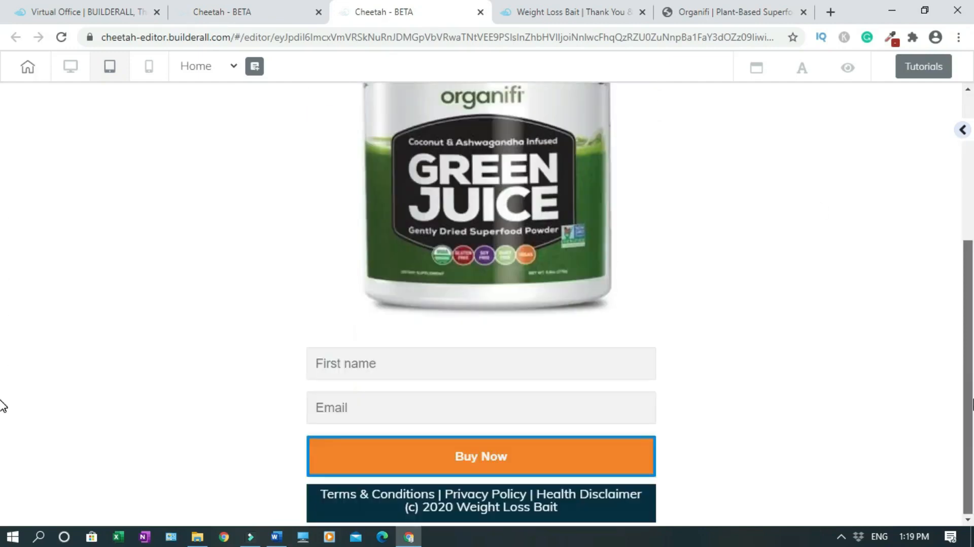
left_click_drag(973, 446, 960, 179)
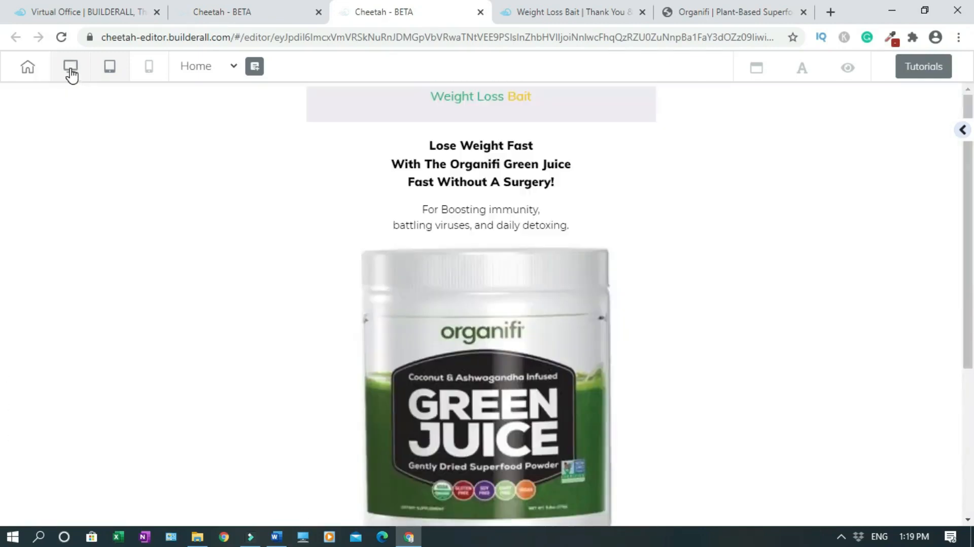
left_click(71, 71)
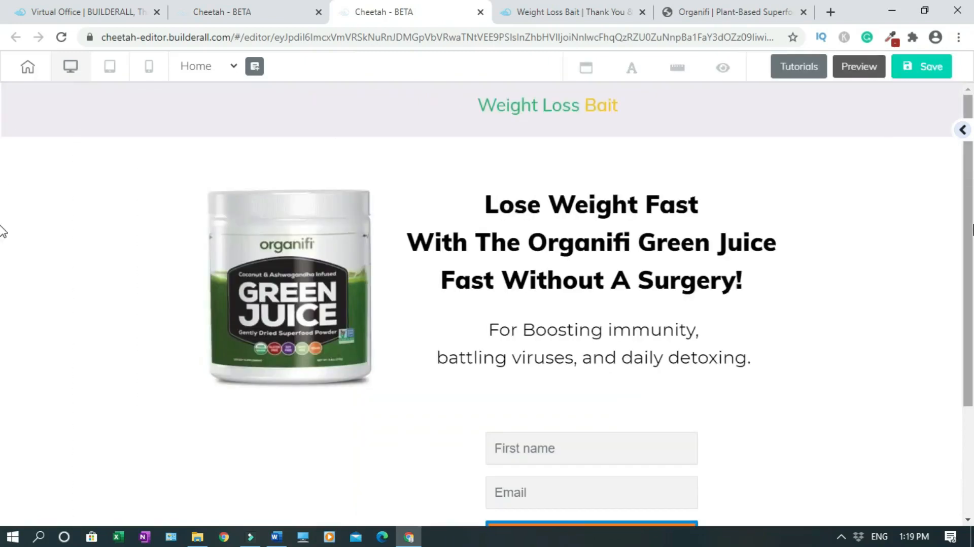
left_click_drag(971, 229, 972, 361)
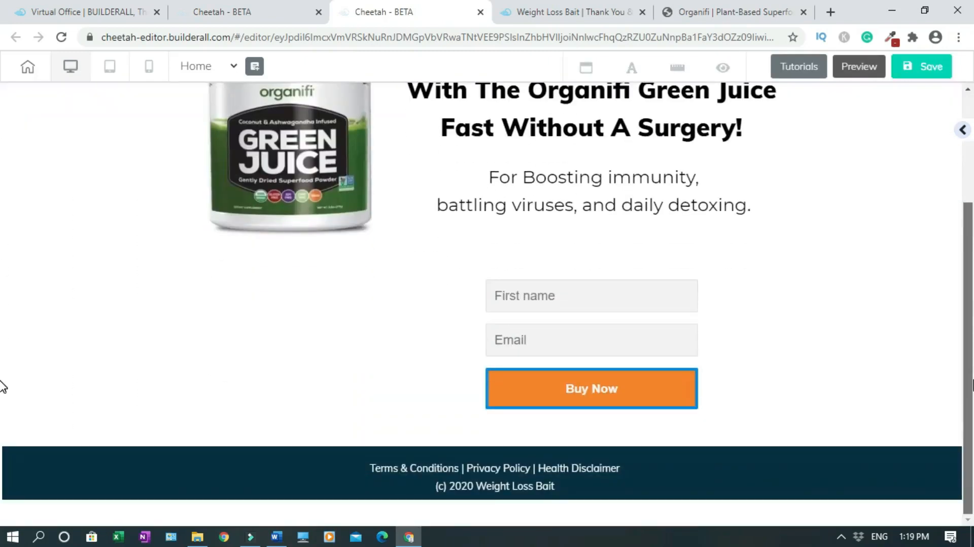
scroll(3, 355, "up", 3)
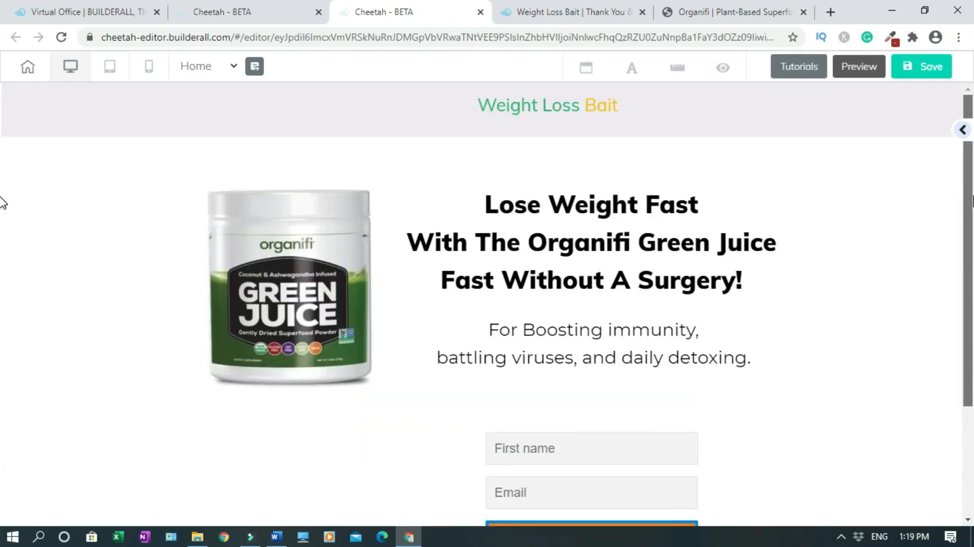
Save the page with the rearranged mobile layout, publish the site again and close the confirmation.
left_click(926, 76)
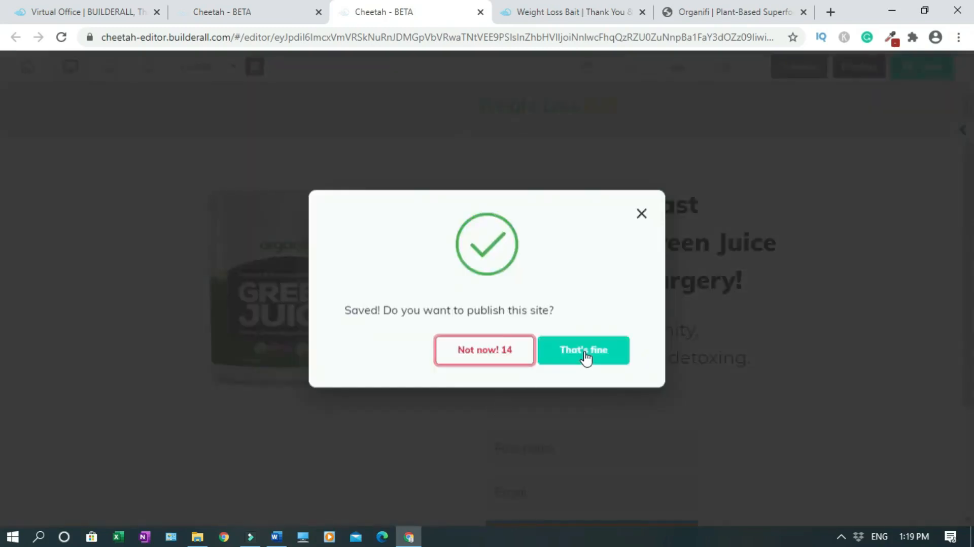
left_click(583, 350)
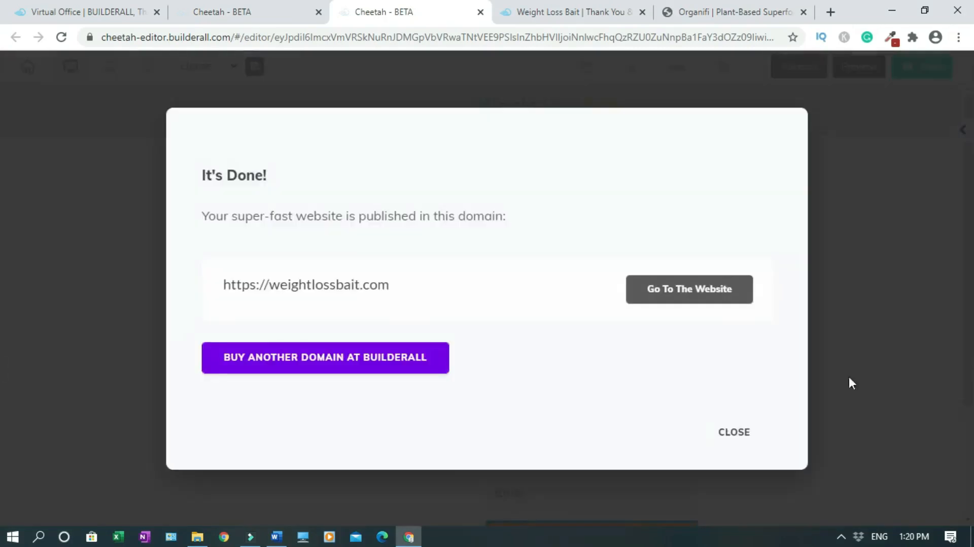
left_click(734, 432)
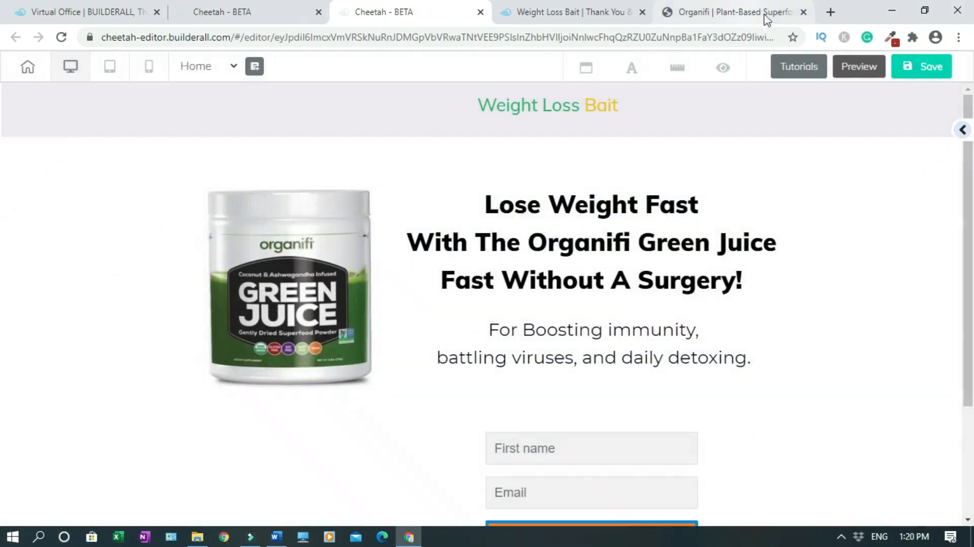
Close the Organifi shop, published thank you page and Home page editor tabs, returning to the site's page list.
left_click(803, 12)
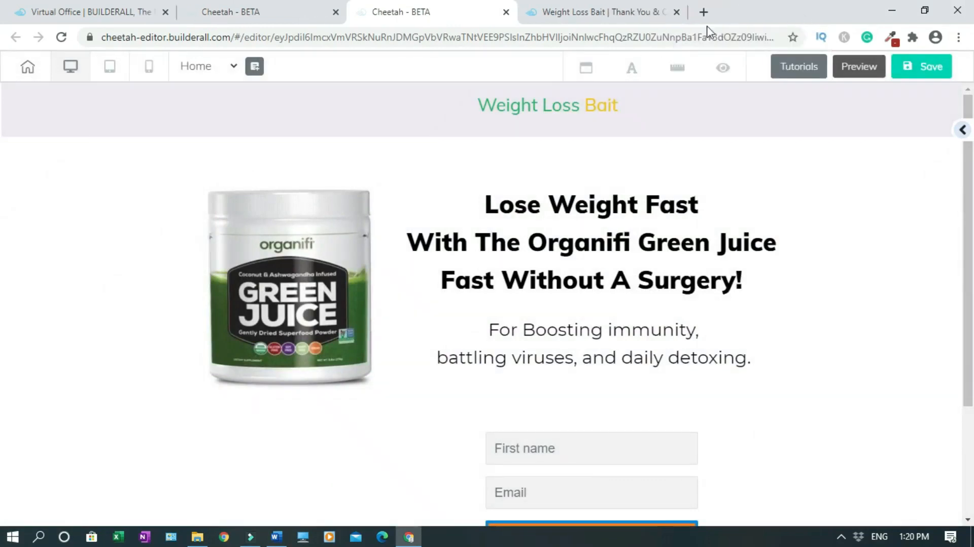
left_click(674, 15)
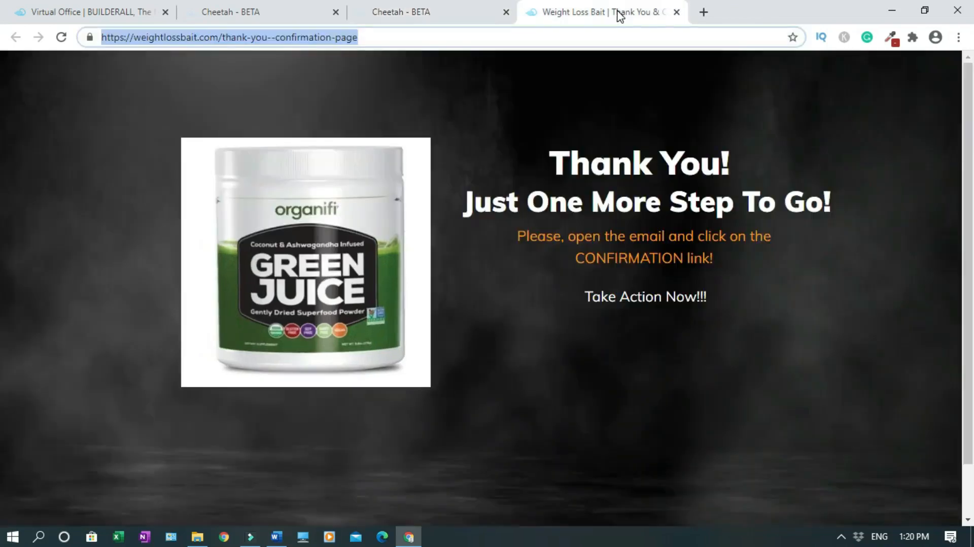
left_click(677, 12)
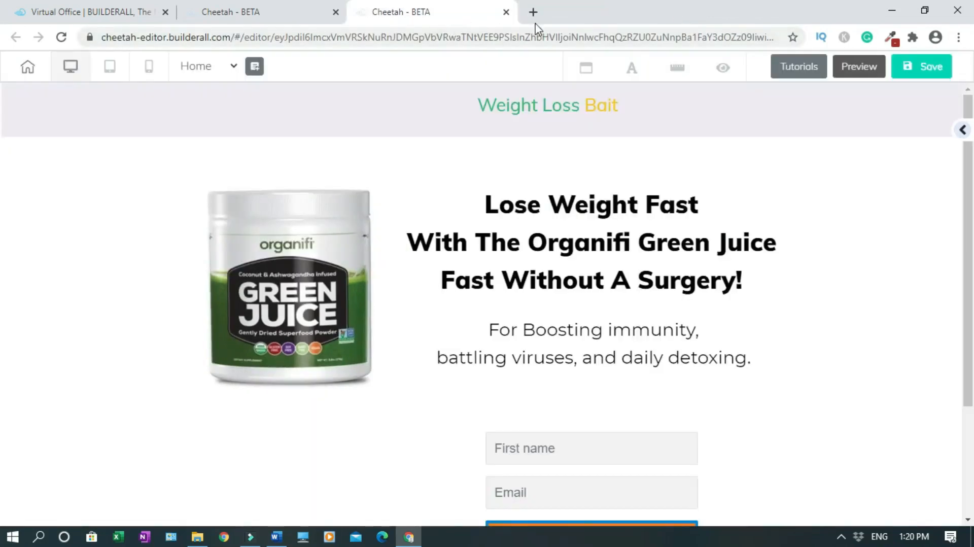
left_click(506, 13)
left_click(561, 122)
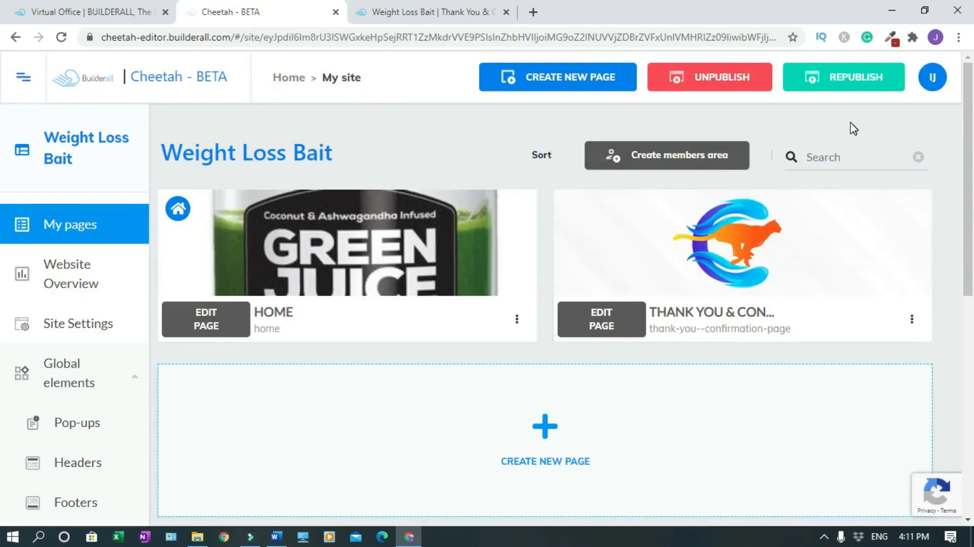
Republish the Weight Loss Bait site and submit a test registration with a first name and email on its live Home page.
left_click(843, 86)
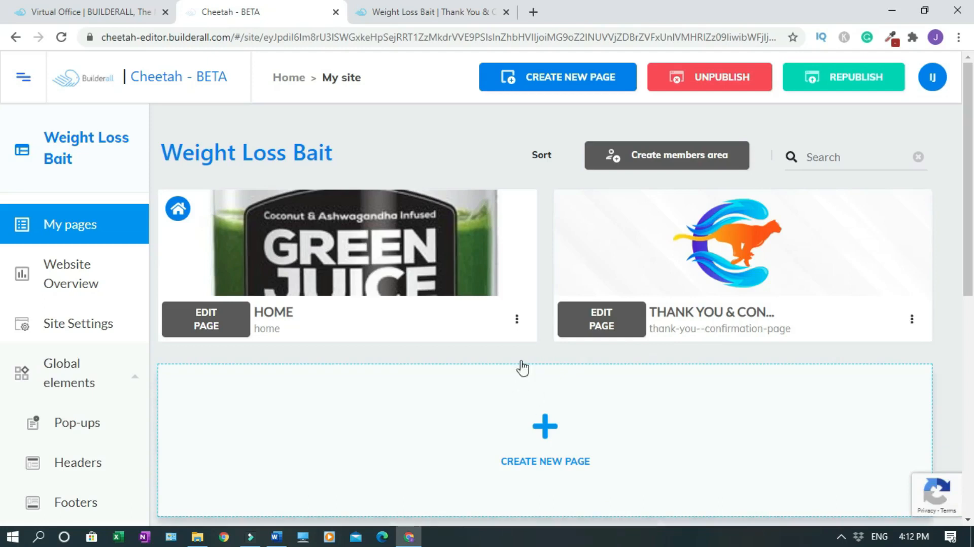
left_click(517, 320)
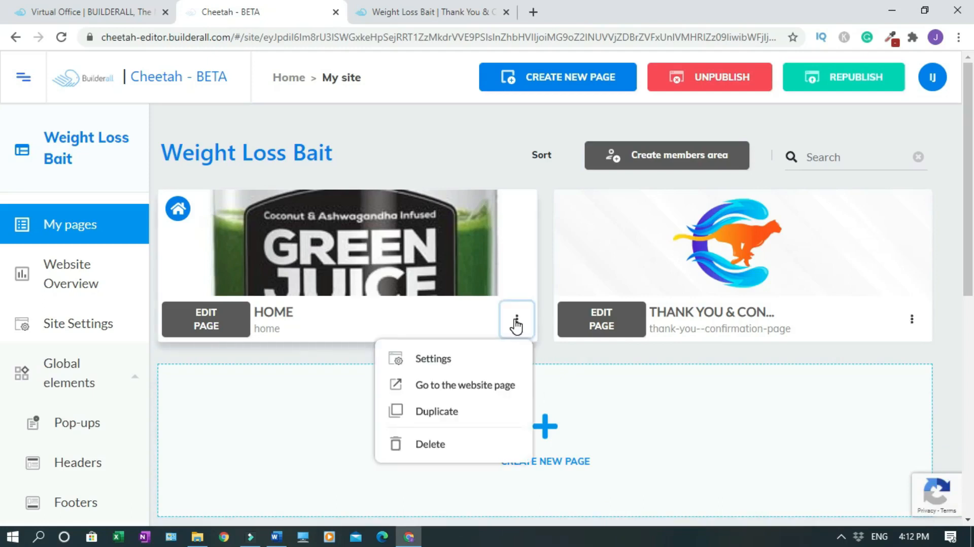
left_click(462, 389)
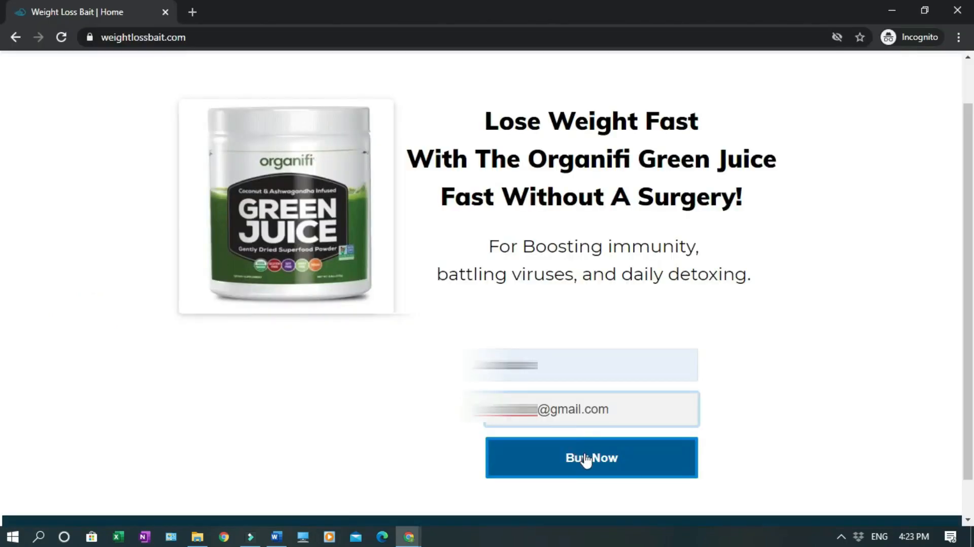
left_click(586, 459)
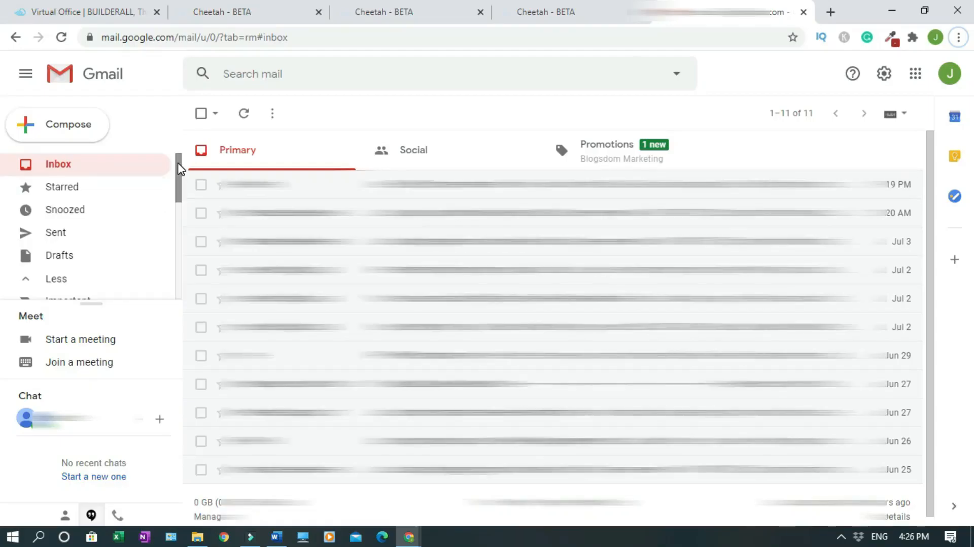
Confirm the test subscription through the link in the Gmail Promotions email and check the subscriber's status in the MailingBoss list.
left_click_drag(179, 165, 189, 262)
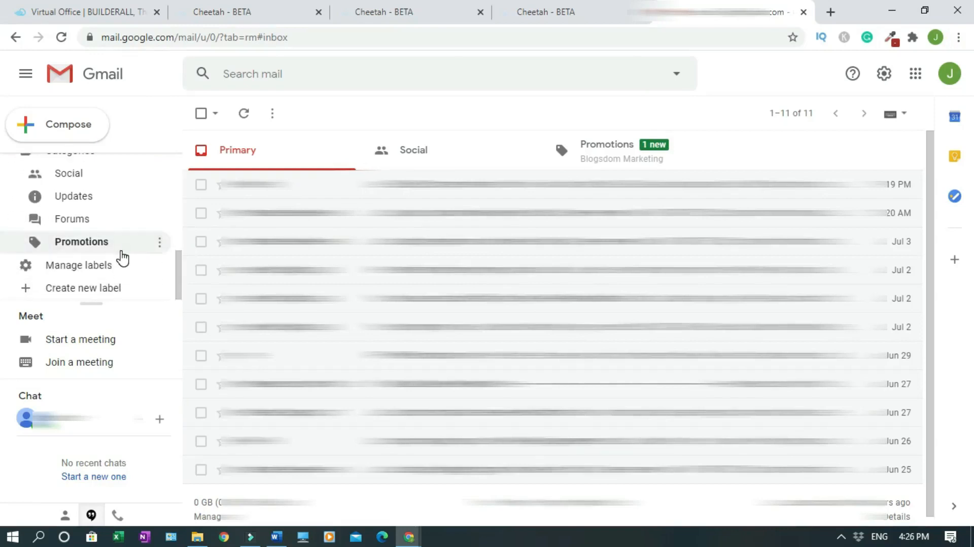
left_click(122, 254)
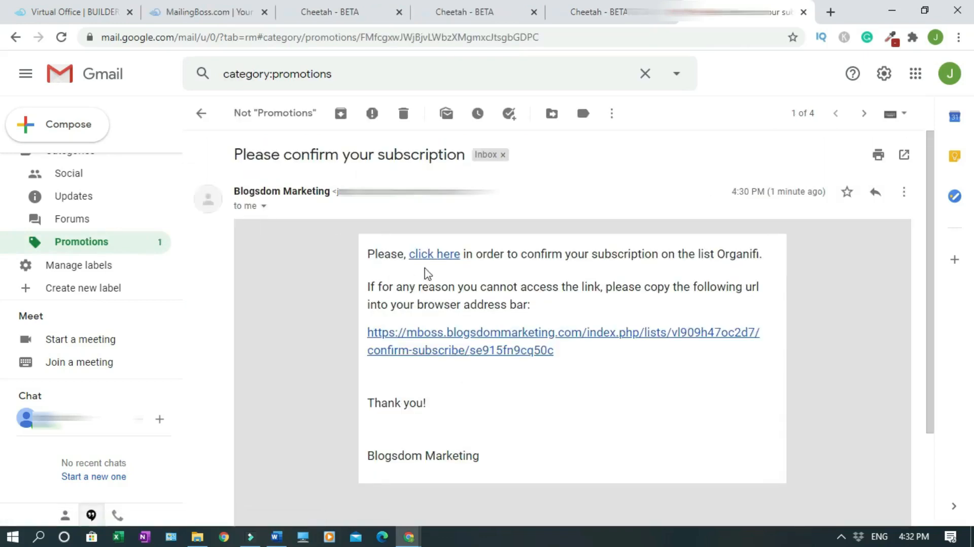
left_click(428, 255)
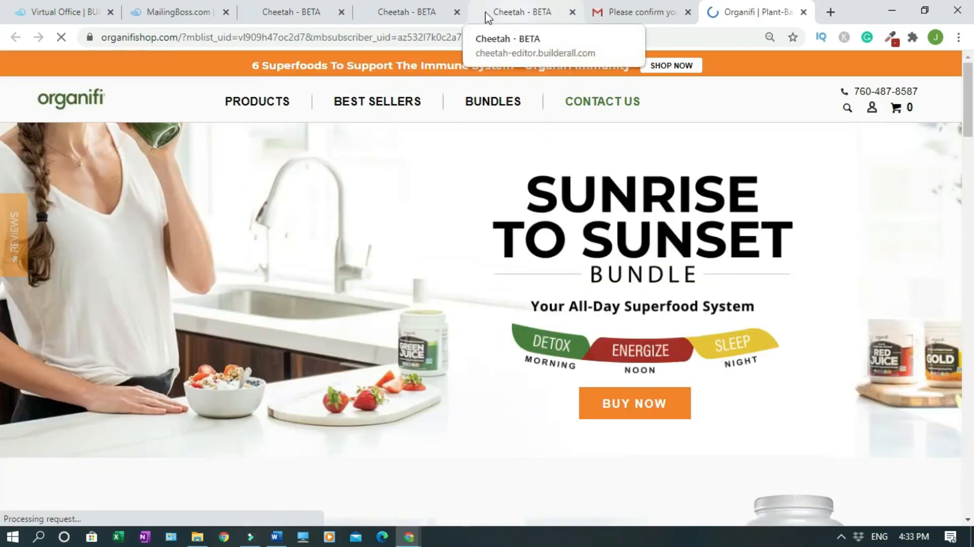
left_click(183, 14)
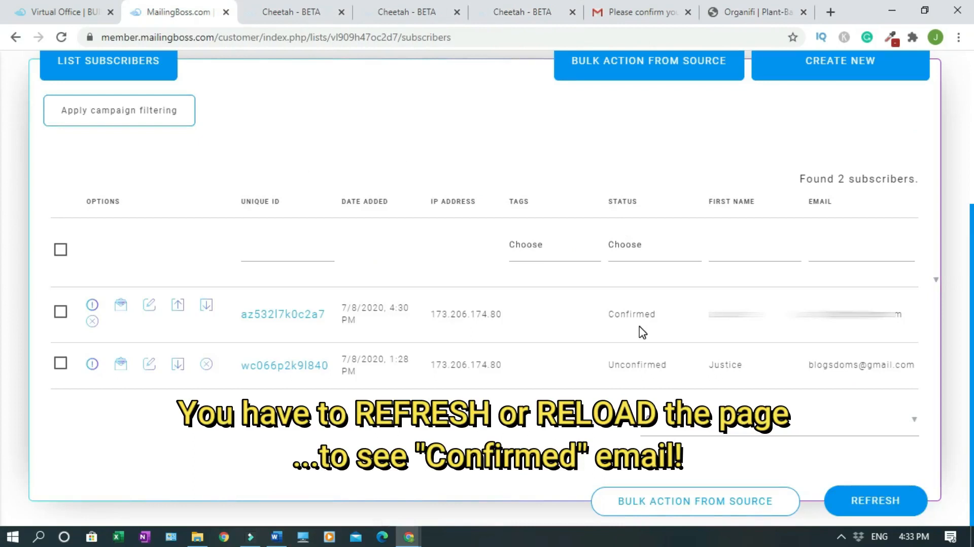